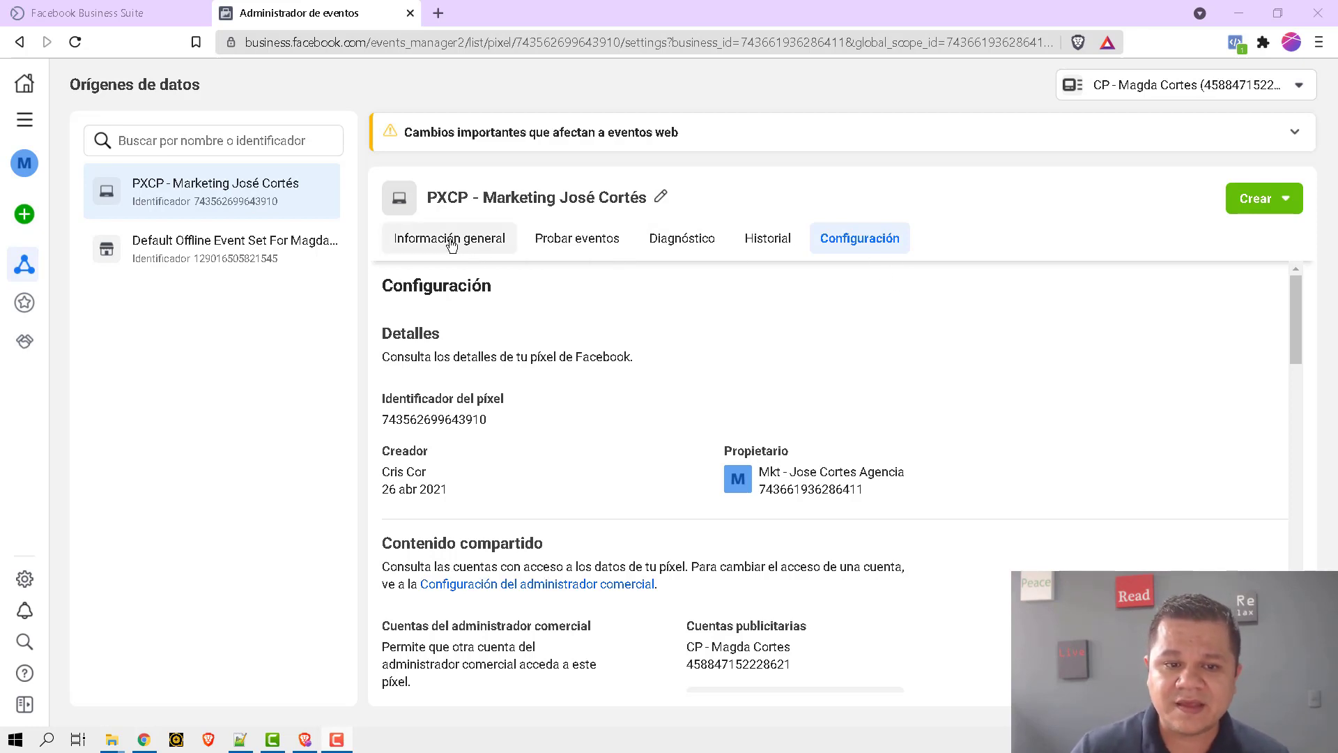
Start the manual Conversions API setup from the pixel's Configuración settings.
{"action": "left_click", "coordinate": [423, 240]}
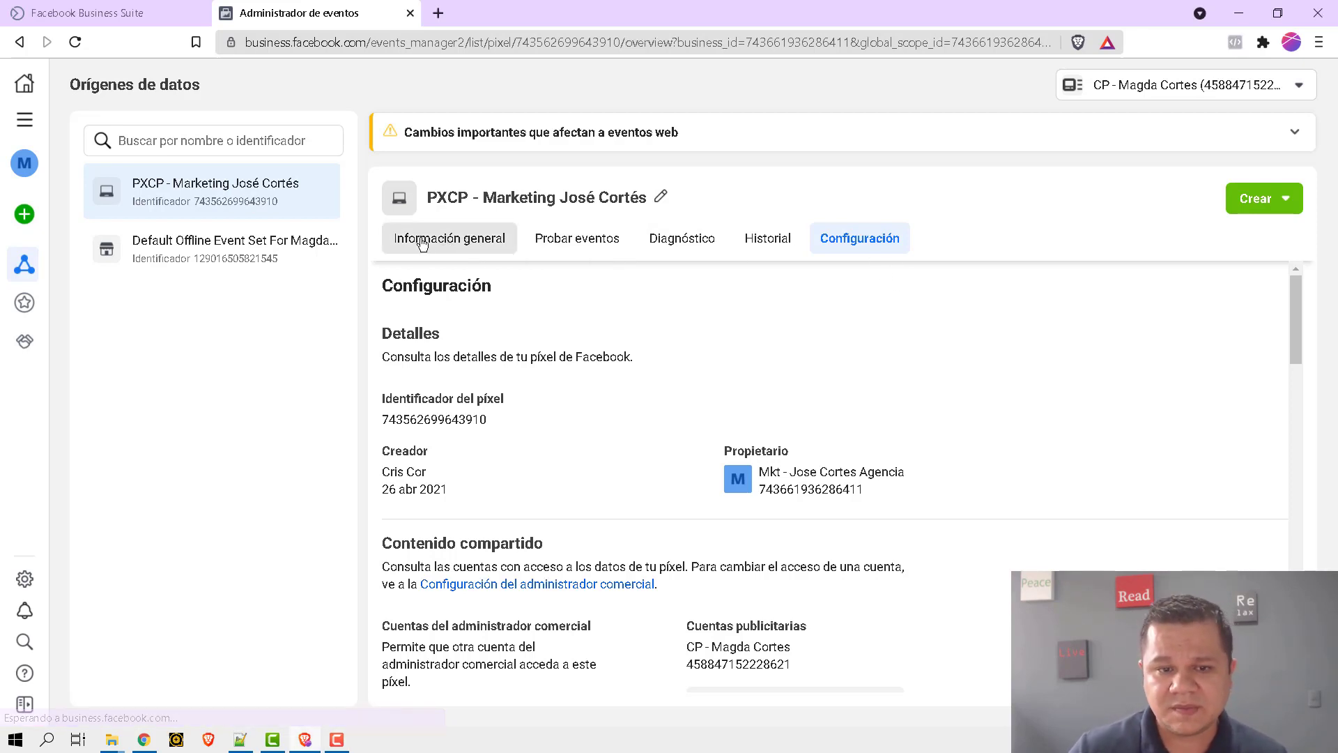
{"action": "left_click", "coordinate": [871, 245]}
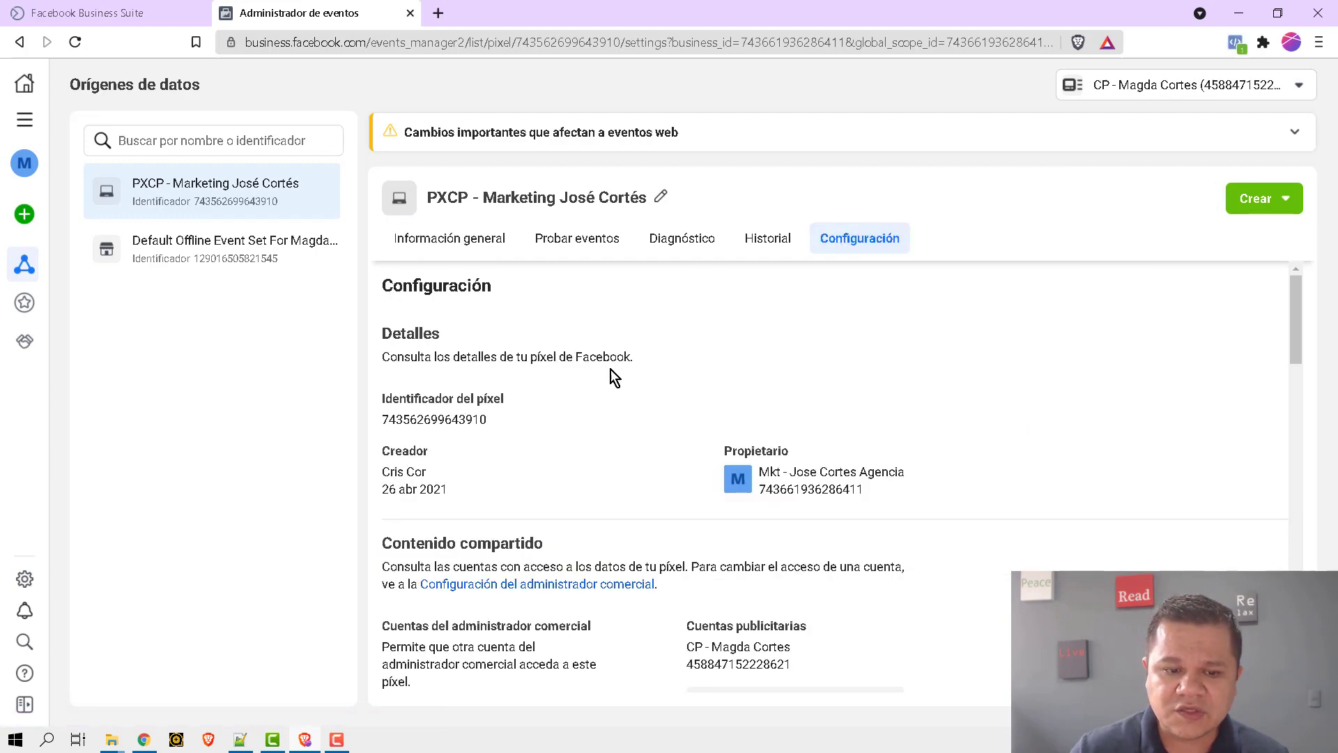
{"action": "scroll", "coordinate": [606, 399], "scroll_direction": "down", "scroll_amount": 5}
{"action": "scroll", "coordinate": [589, 425], "scroll_direction": "down", "scroll_amount": 12}
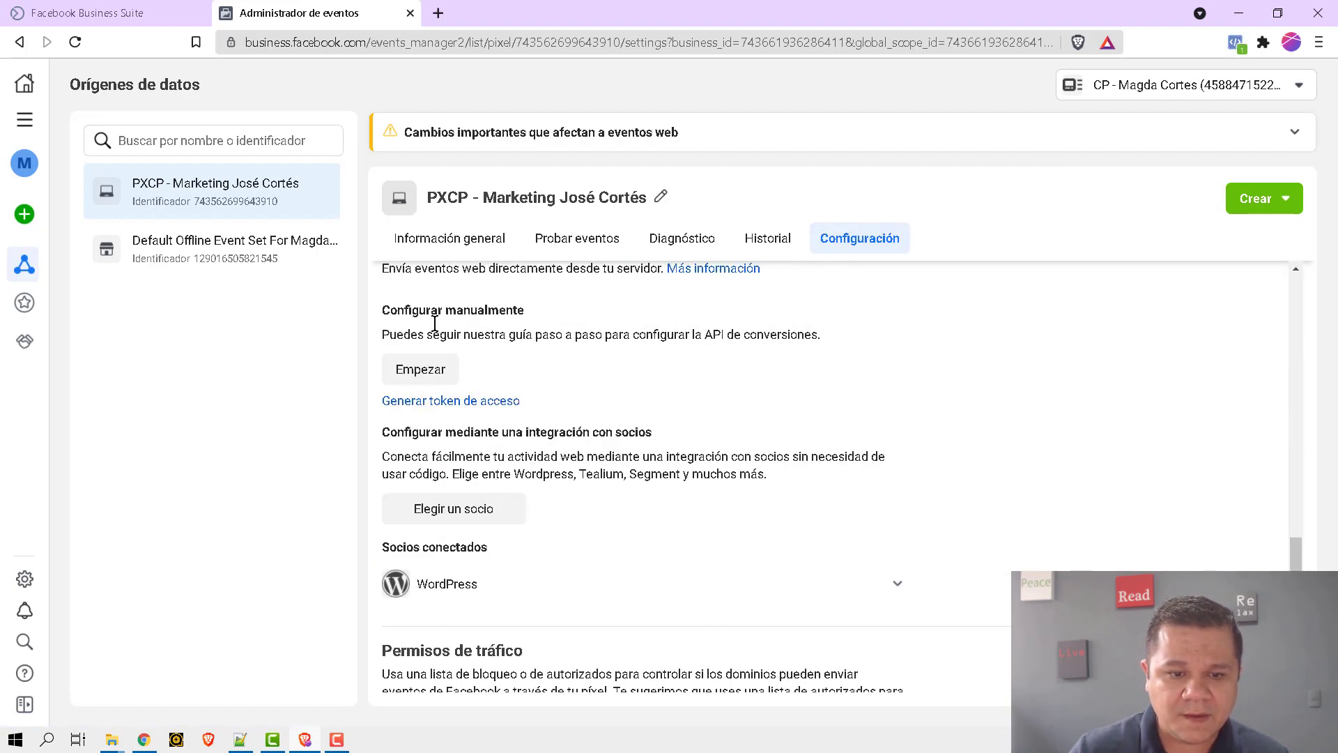
{"action": "scroll", "coordinate": [529, 363], "scroll_direction": "up", "scroll_amount": 5}
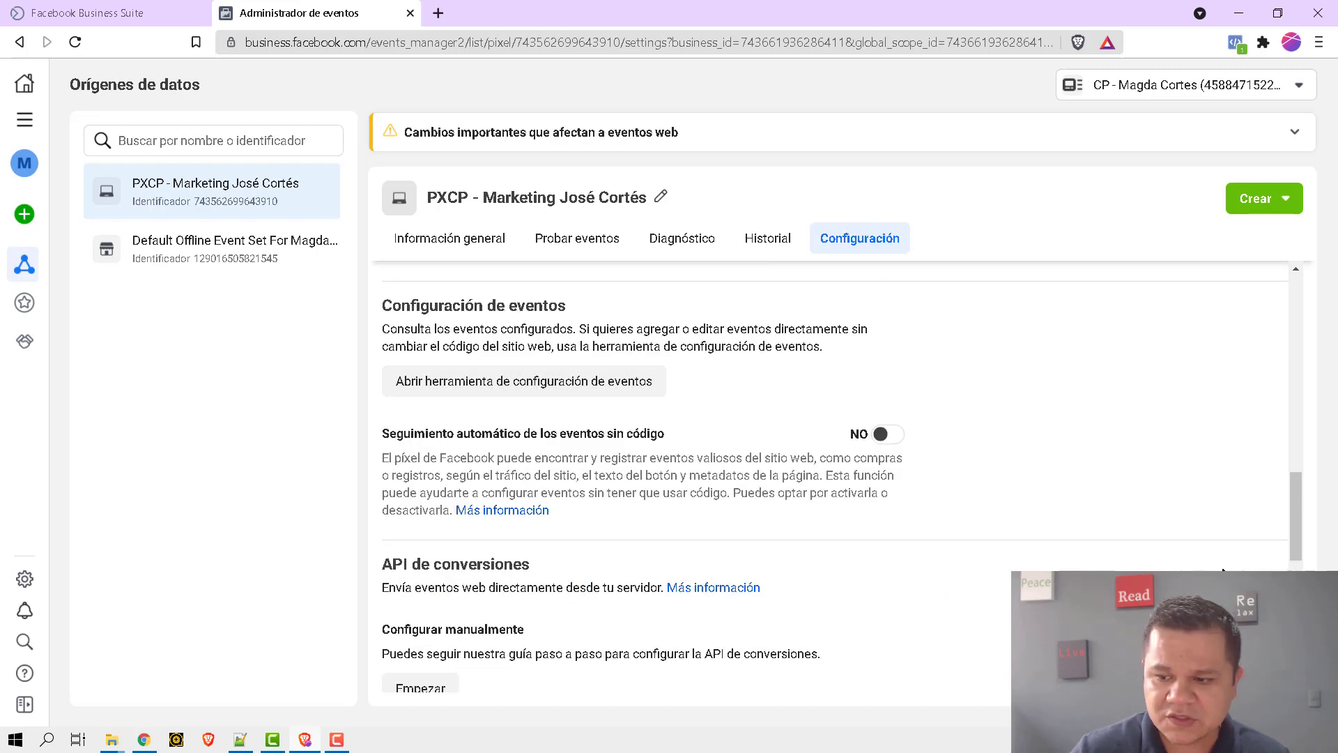
{"action": "left_click_drag", "start_coordinate": [1299, 495], "coordinate": [1298, 526]}
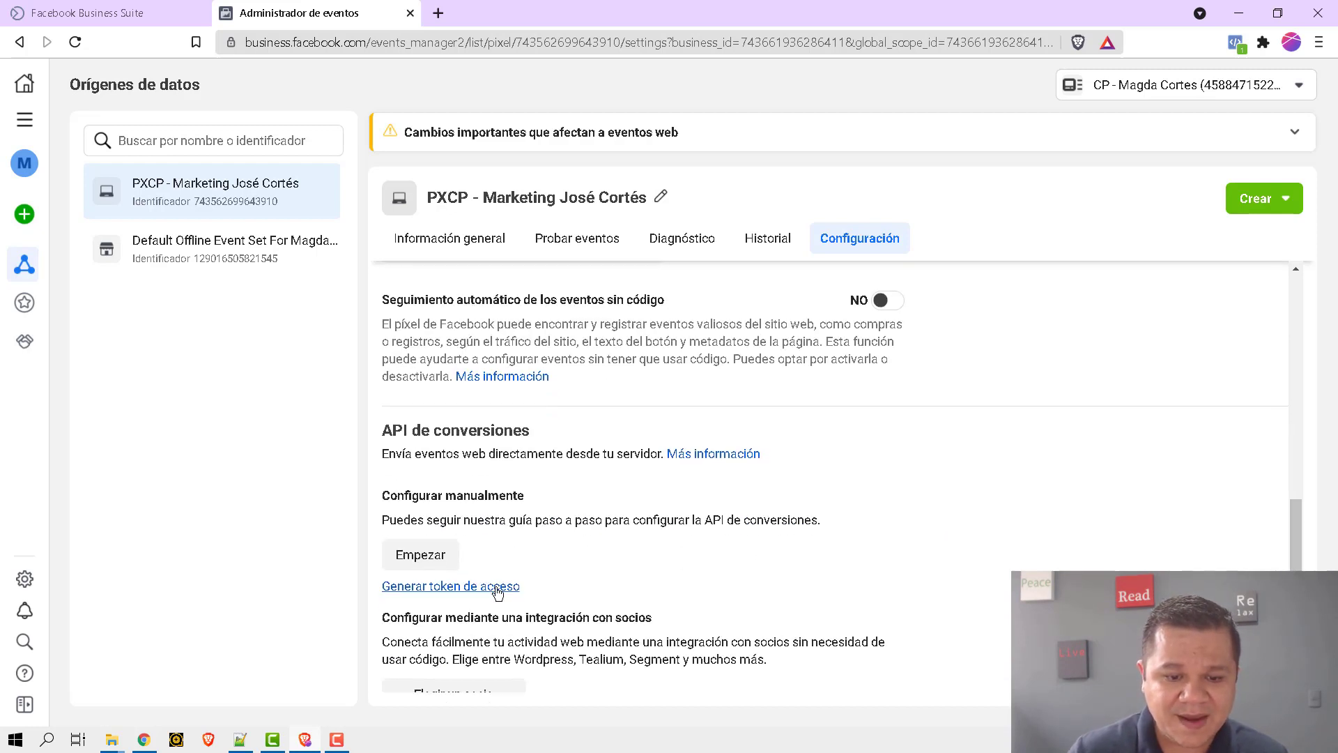
{"action": "left_click", "coordinate": [428, 562]}
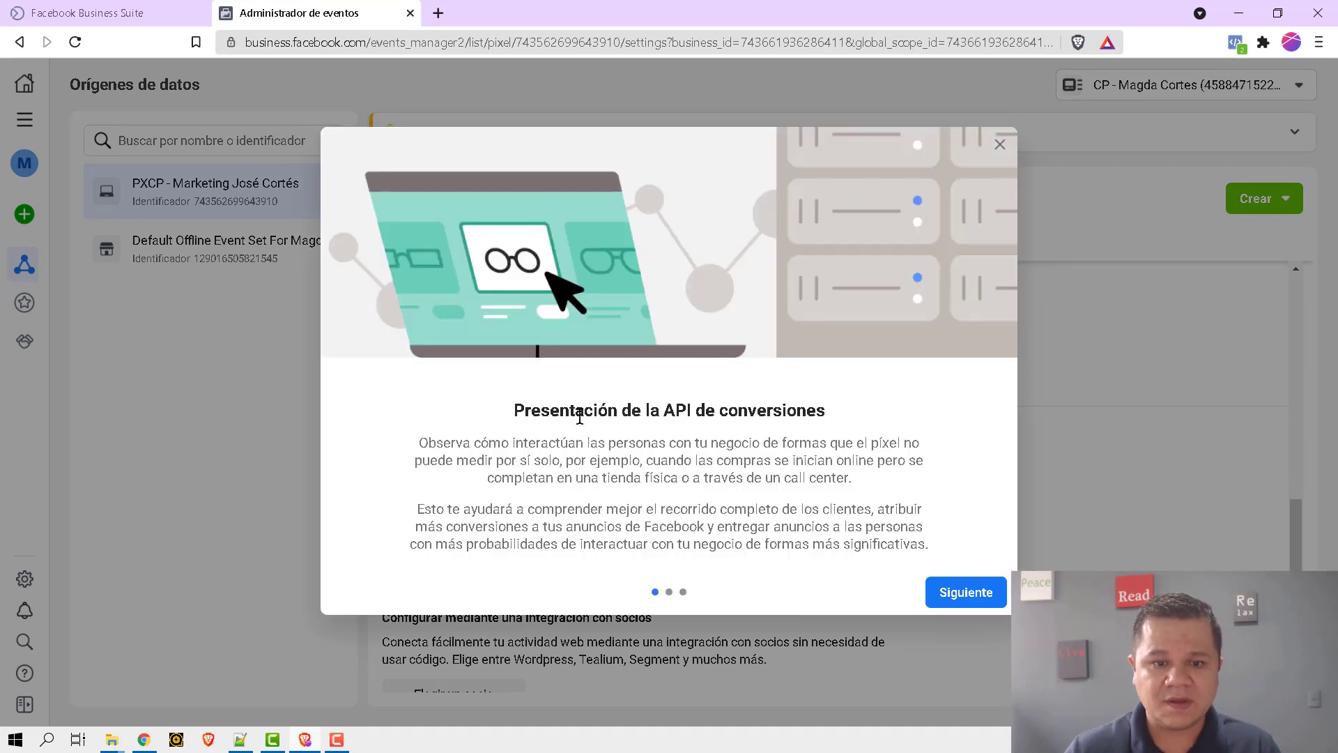
Go through the Conversions API introduction and the implementation summary to reach the event selection.
{"action": "left_click", "coordinate": [948, 598]}
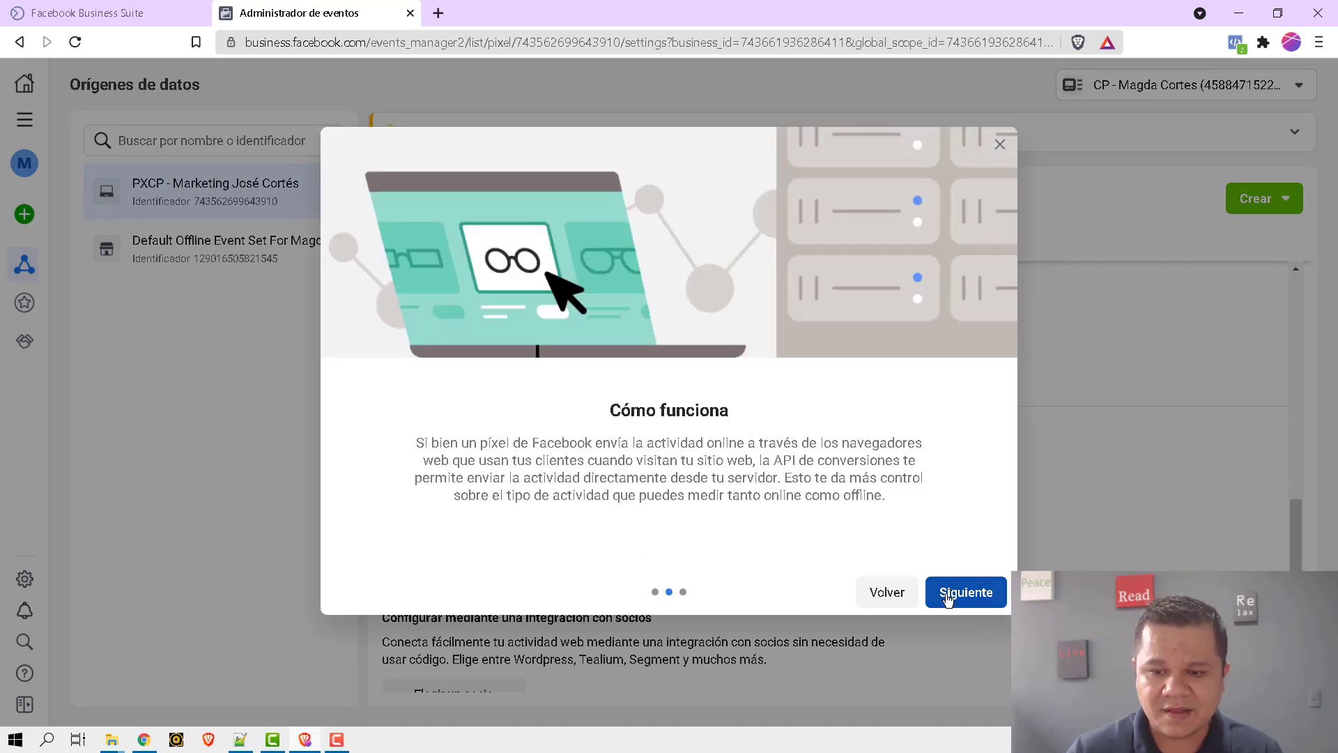
{"action": "left_click", "coordinate": [948, 598]}
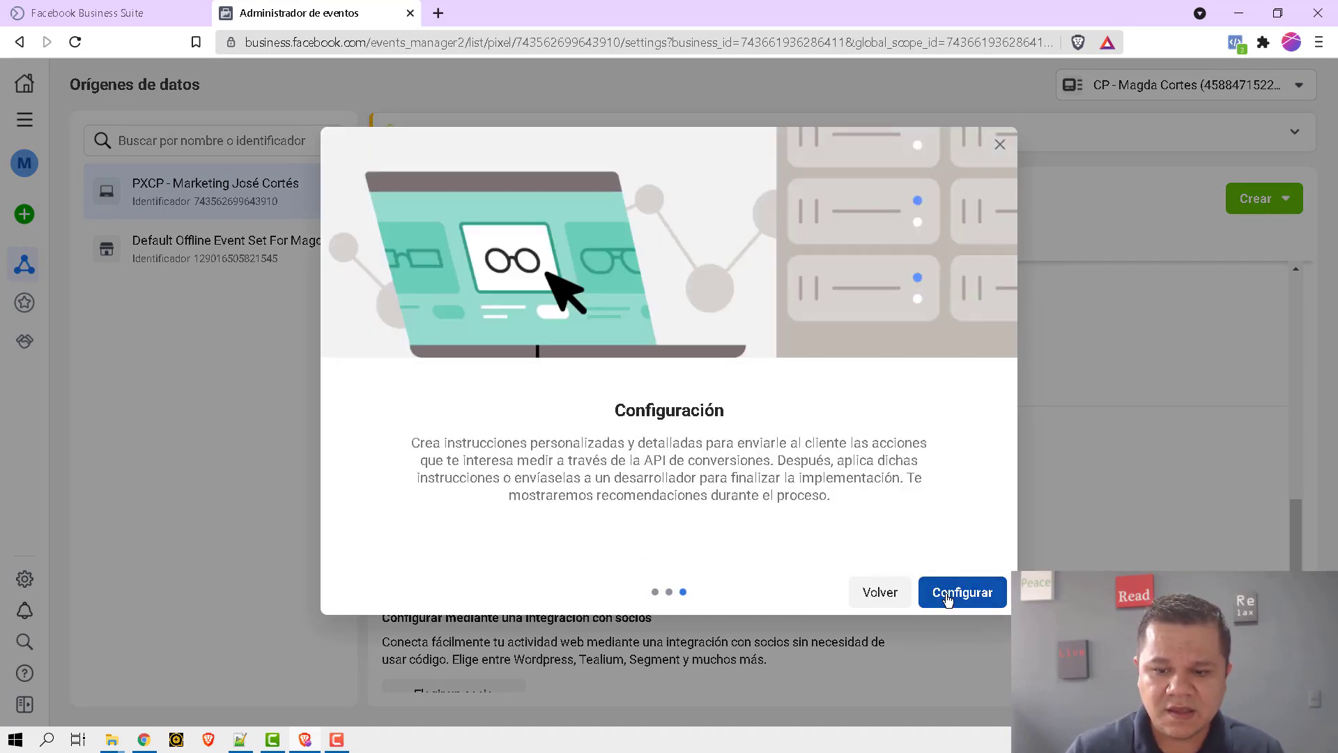
{"action": "left_click", "coordinate": [948, 594]}
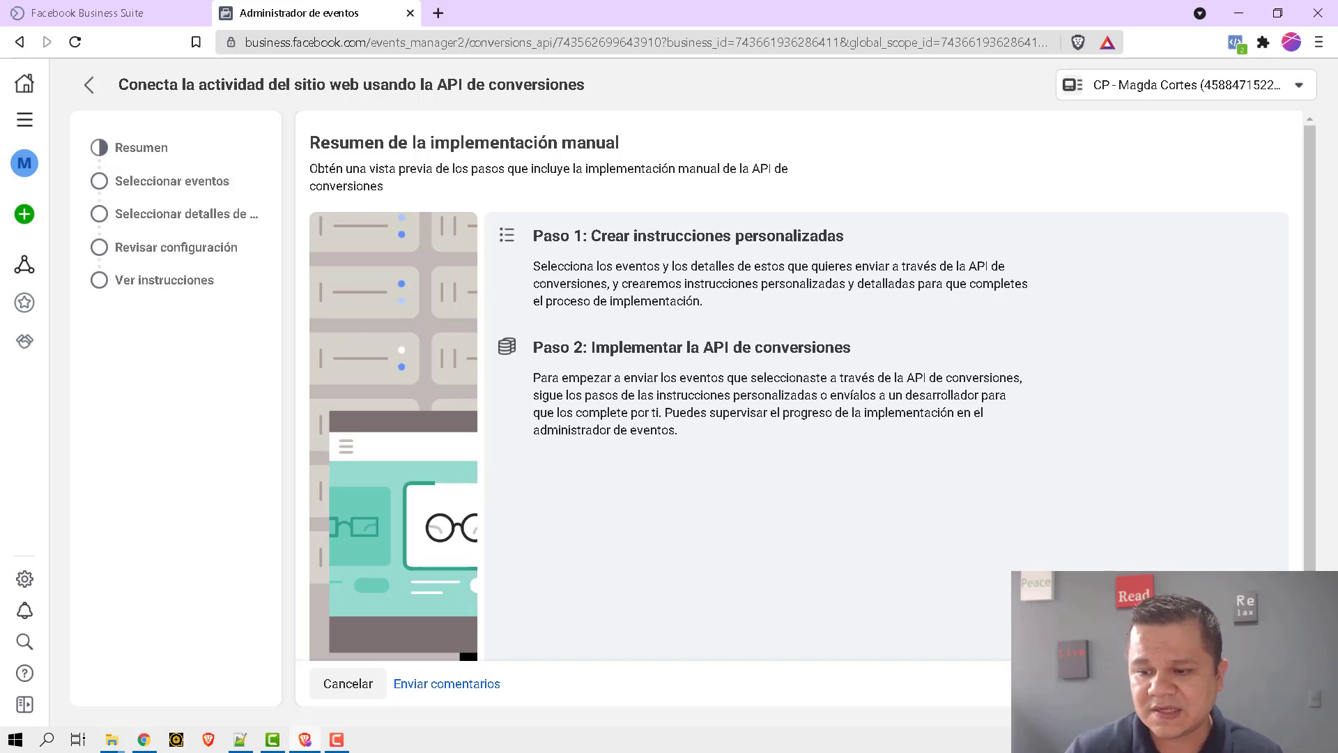
{"action": "left_click", "coordinate": [1248, 683]}
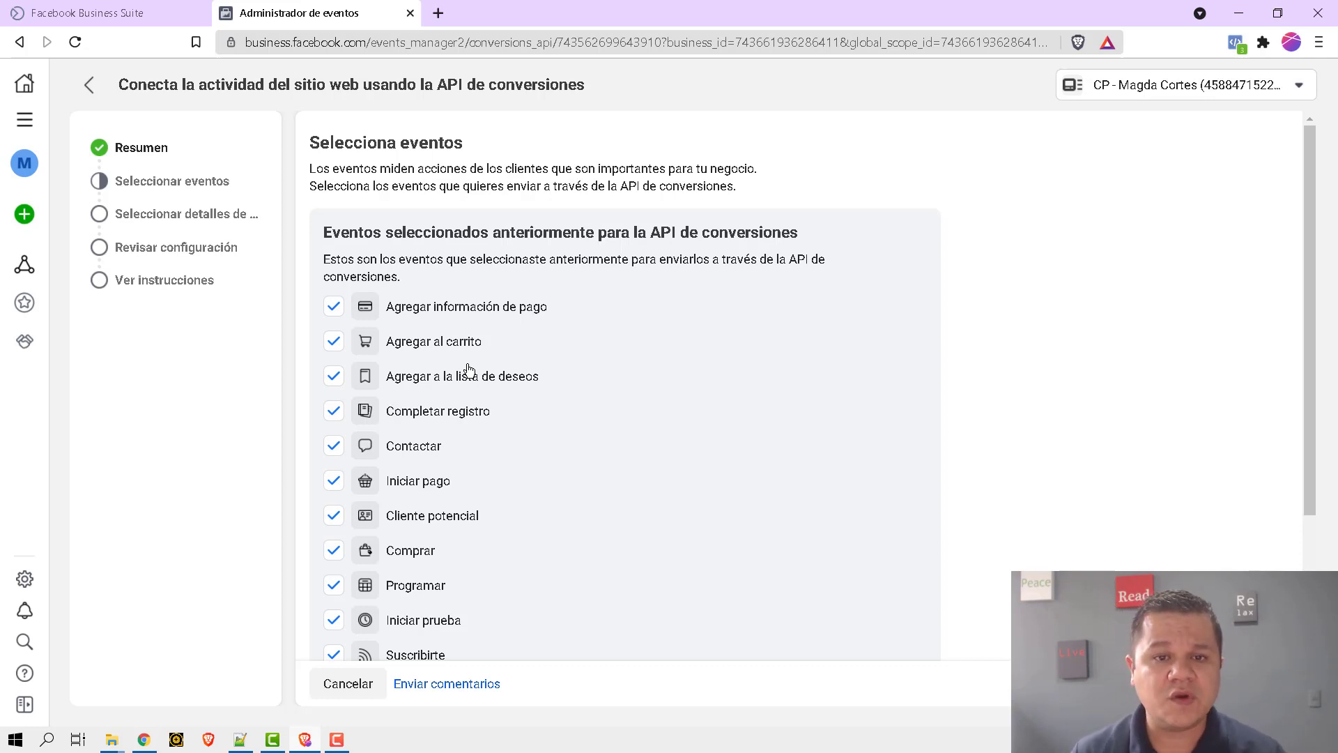
Deselect every event except Ver contenido and continue to the parameter selection.
{"action": "scroll", "coordinate": [383, 489], "scroll_direction": "down", "scroll_amount": 3}
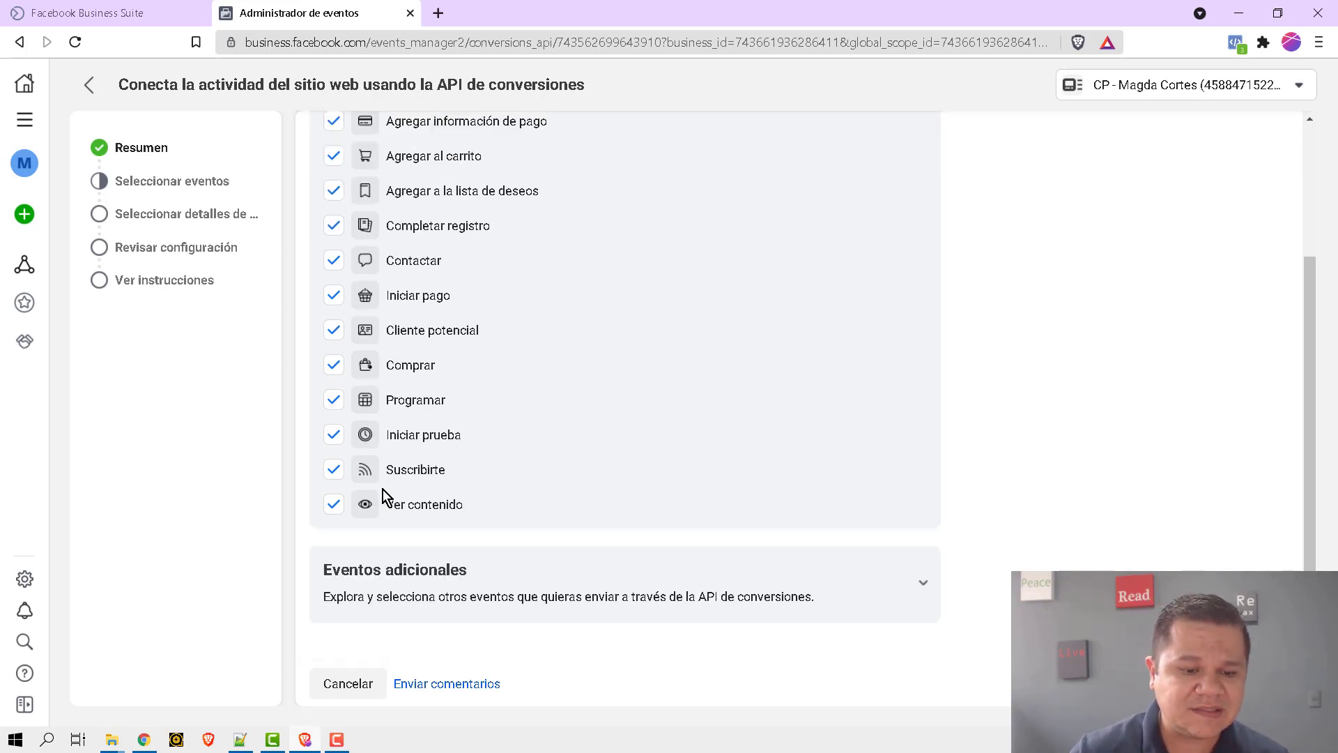
{"action": "left_click", "coordinate": [333, 470]}
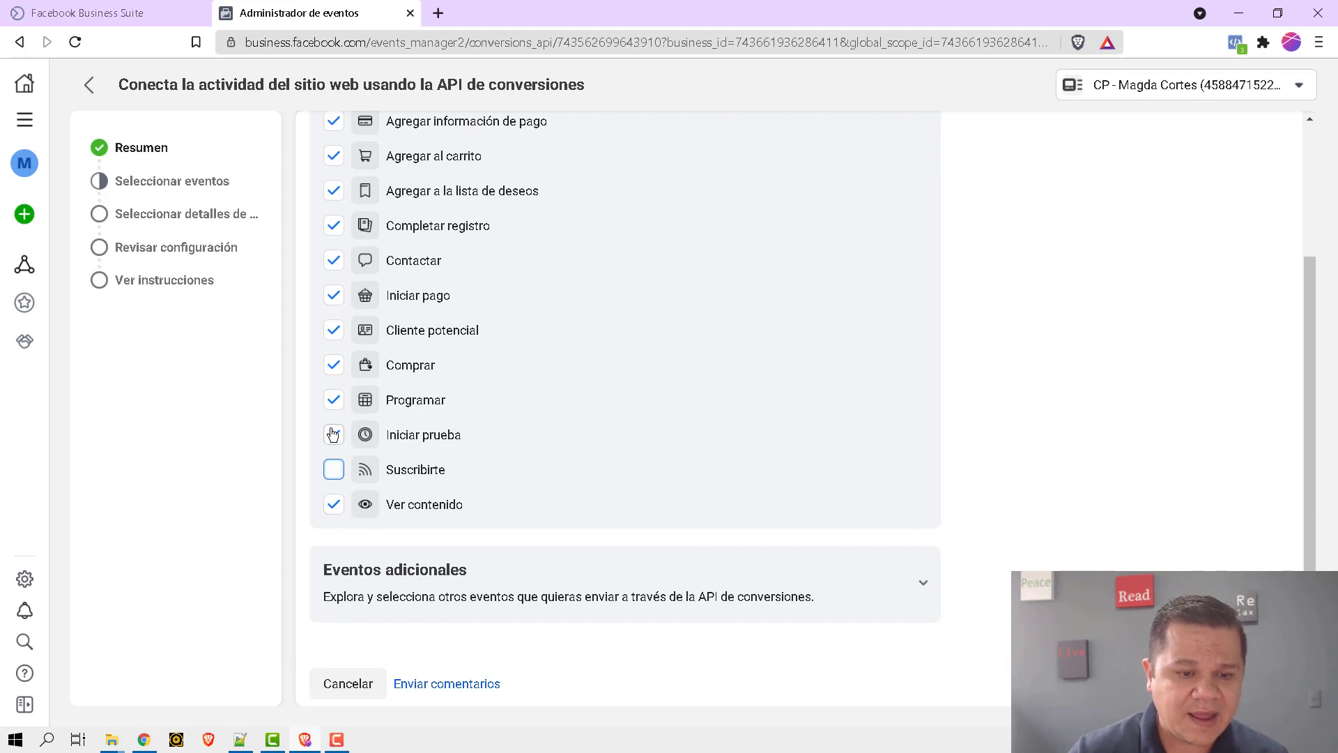
{"action": "left_click", "coordinate": [333, 434]}
{"action": "left_click", "coordinate": [333, 399]}
{"action": "left_click", "coordinate": [333, 365]}
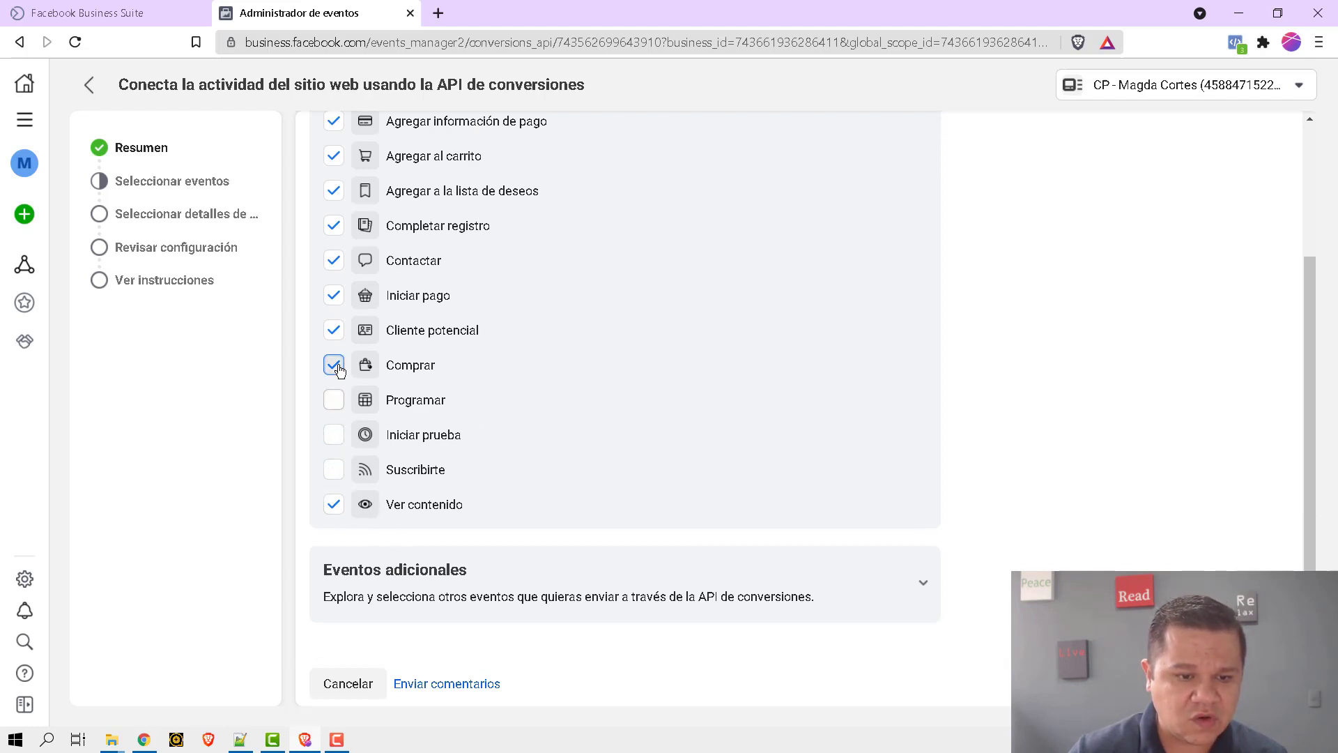
{"action": "left_click", "coordinate": [333, 330]}
{"action": "left_click", "coordinate": [333, 295]}
{"action": "left_click", "coordinate": [333, 260]}
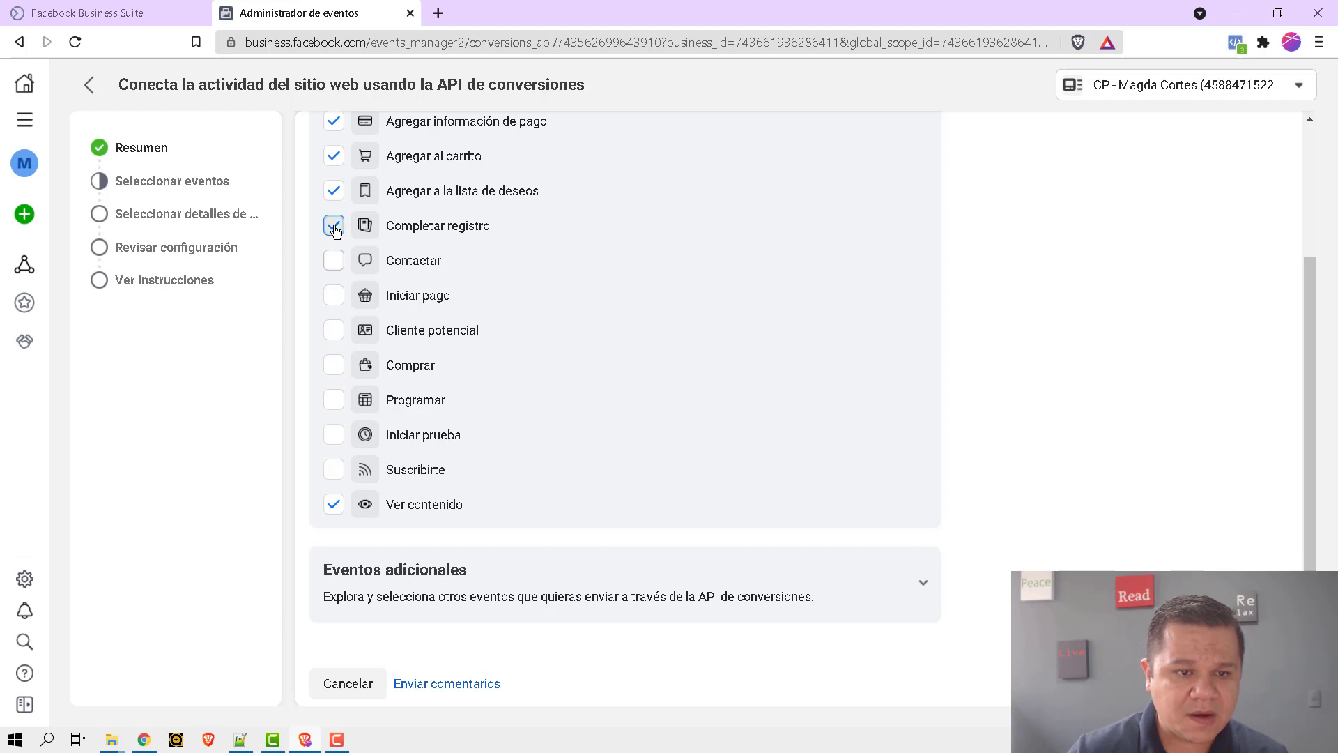
{"action": "left_click", "coordinate": [333, 225]}
{"action": "left_click", "coordinate": [333, 190]}
{"action": "left_click", "coordinate": [333, 156]}
{"action": "left_click", "coordinate": [334, 120]}
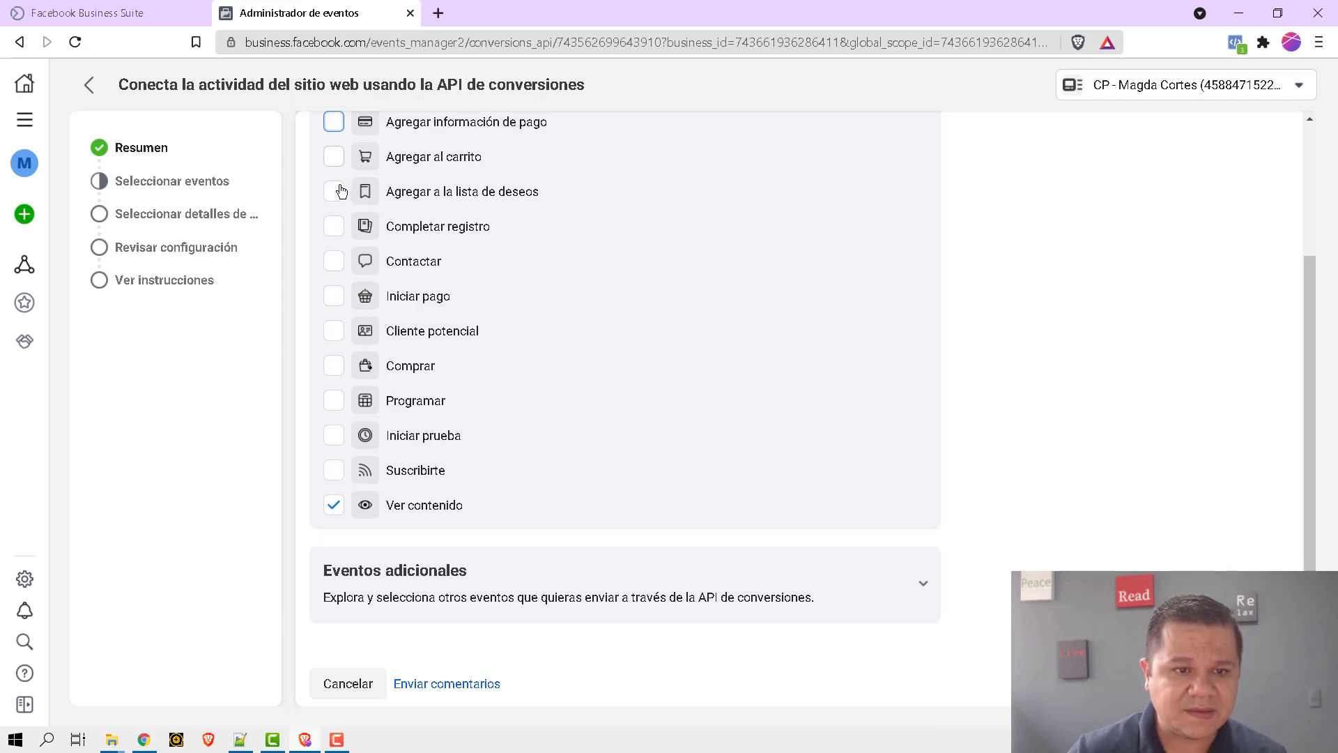
{"action": "scroll", "coordinate": [352, 210], "scroll_direction": "up", "scroll_amount": 3}
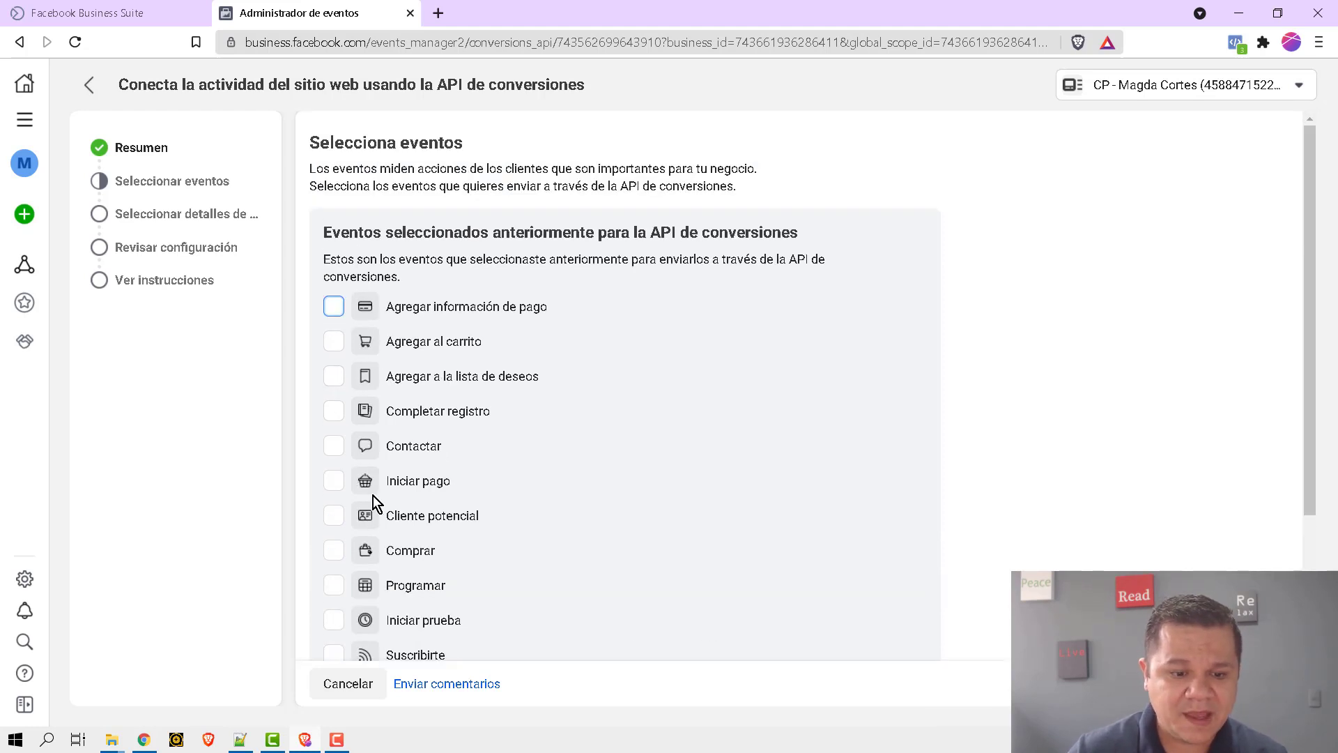
{"action": "scroll", "coordinate": [374, 495], "scroll_direction": "down", "scroll_amount": 3}
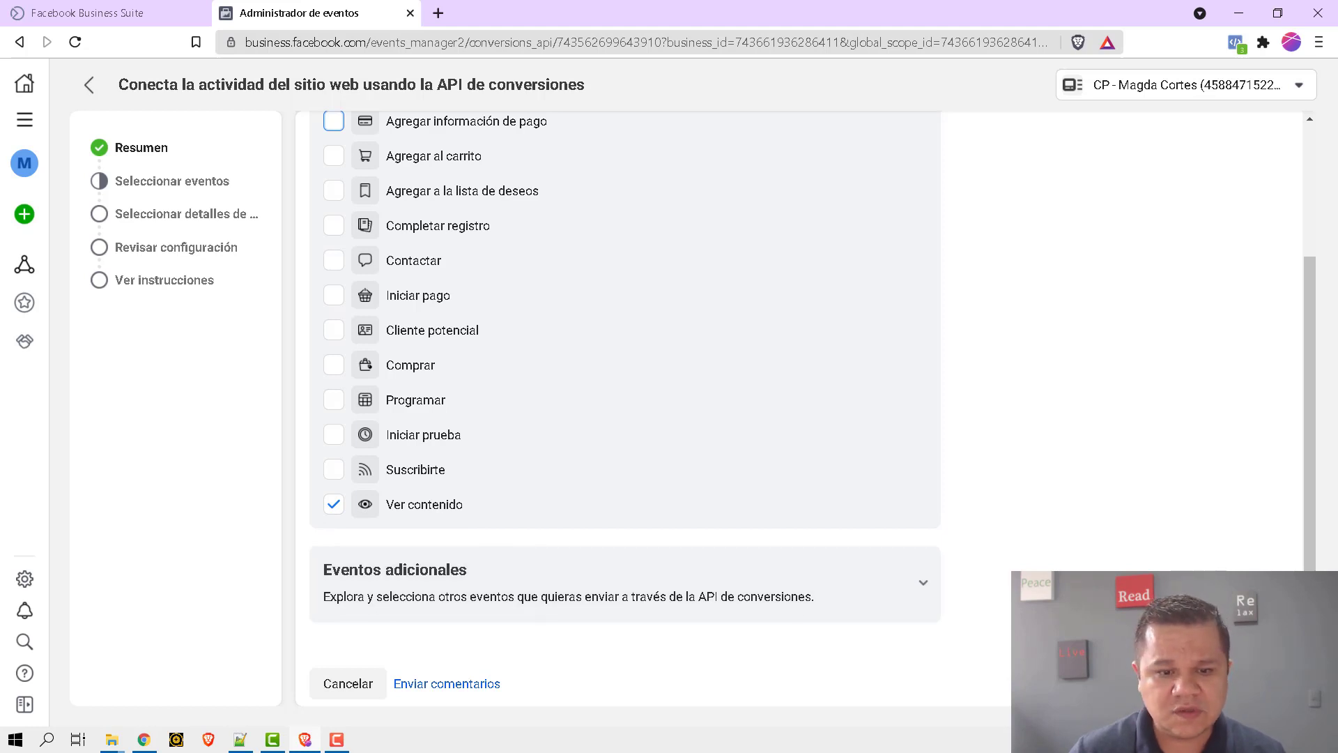
{"action": "left_click", "coordinate": [1254, 683]}
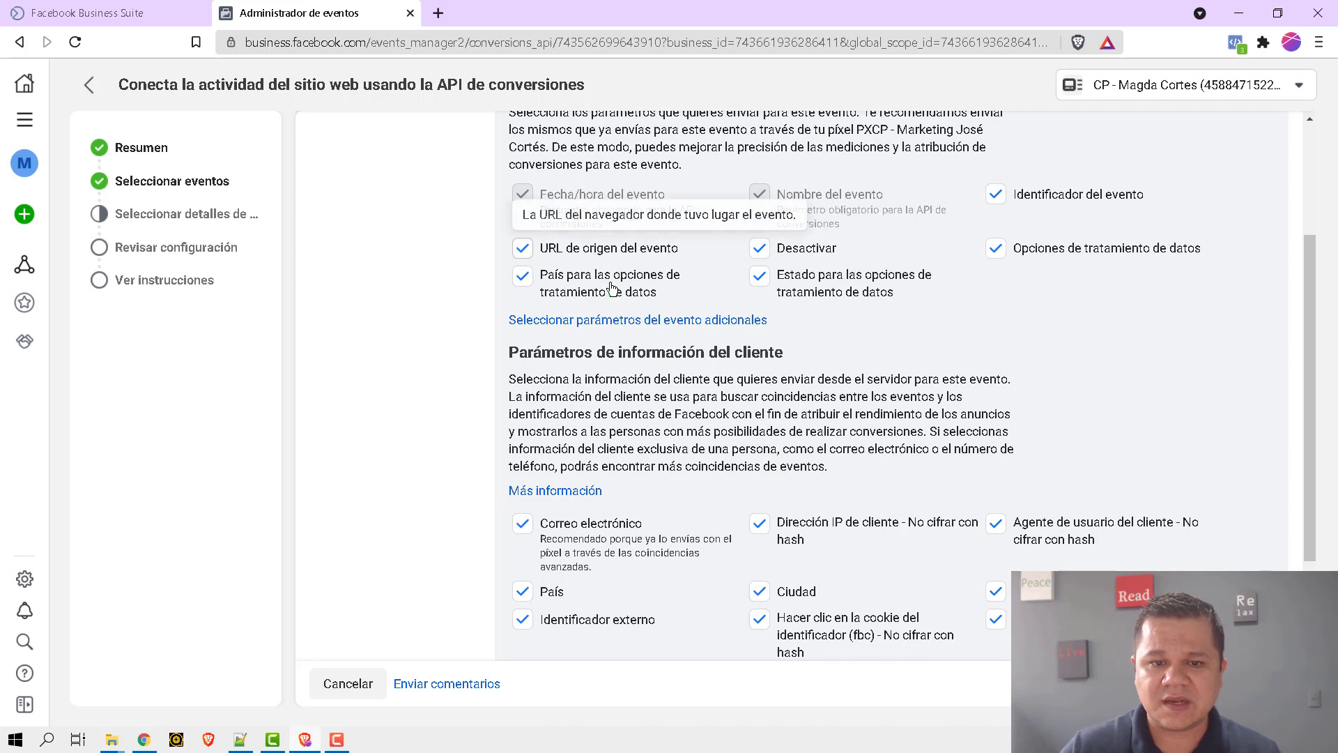
Deselect all optional event detail parameters for Ver contenido, keeping only the mandatory Fecha/hora del evento and Nombre del evento.
{"action": "mouse_move", "coordinate": [942, 208]}
{"action": "left_click", "coordinate": [996, 195]}
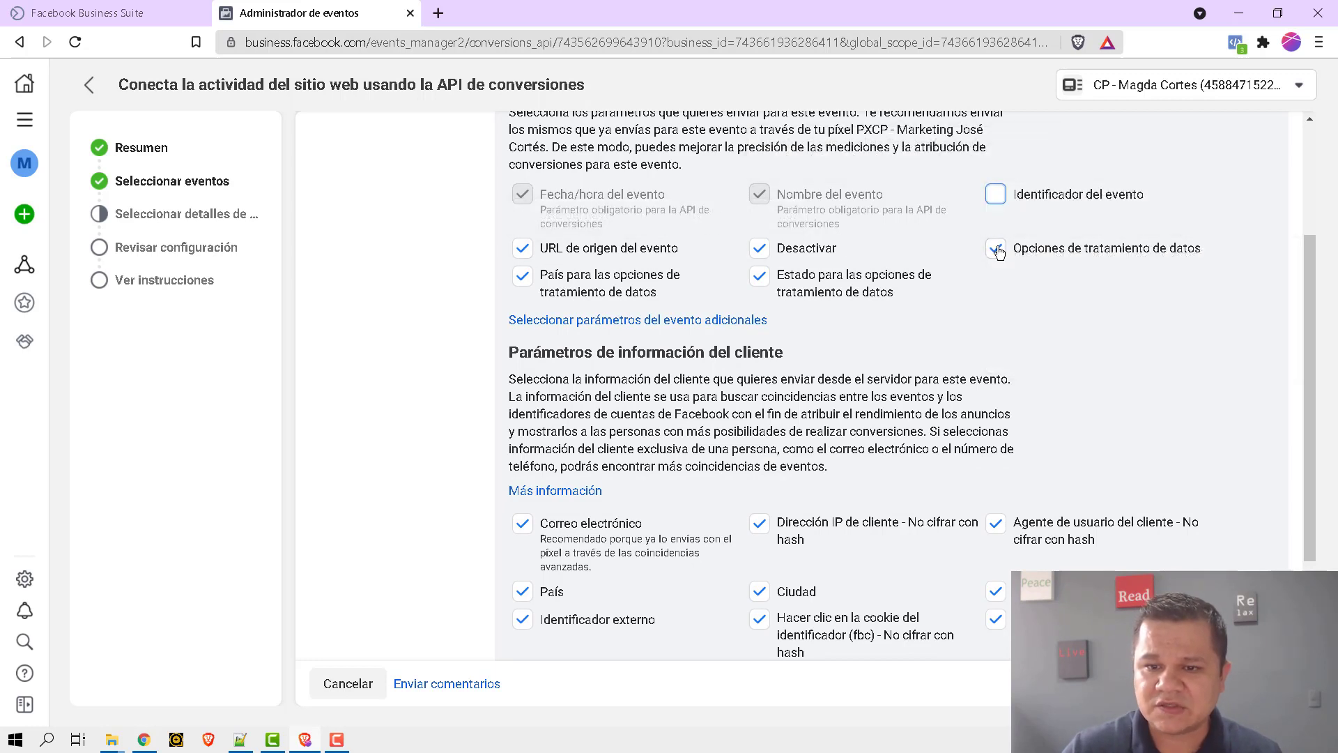
{"action": "left_click", "coordinate": [997, 248]}
{"action": "left_click", "coordinate": [757, 249]}
{"action": "left_click", "coordinate": [759, 275]}
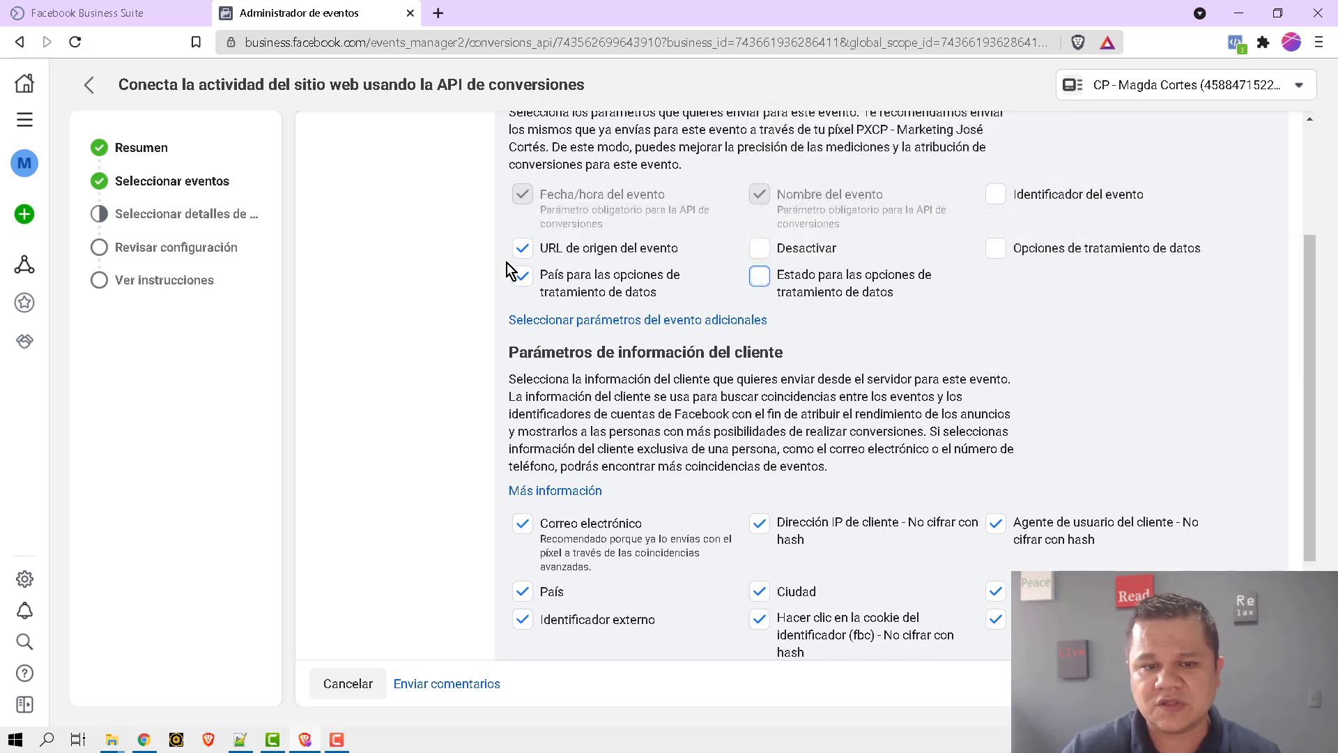
{"action": "left_click", "coordinate": [523, 275]}
{"action": "left_click", "coordinate": [523, 248]}
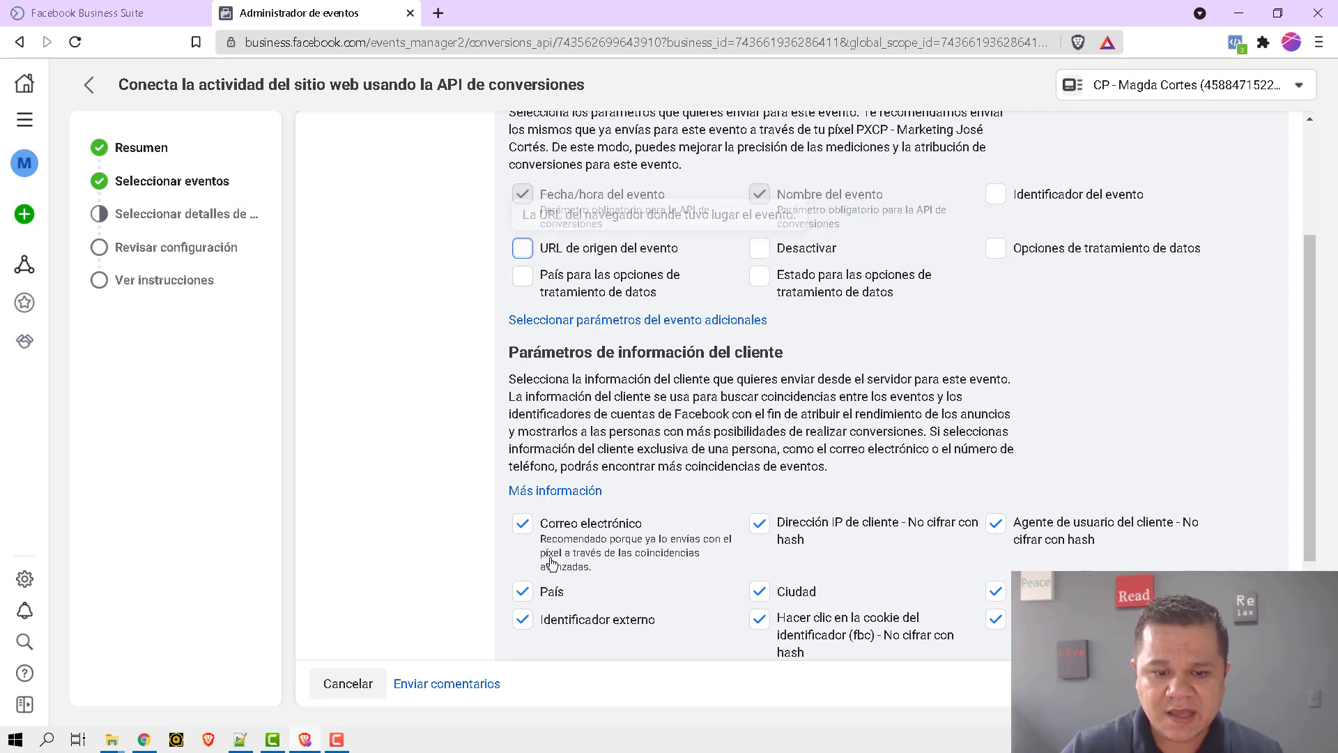
Deselect all customer information parameters for Ver contenido, from Correo electrónico and País to Código postal and Fecha de nacimiento.
{"action": "left_click", "coordinate": [523, 591]}
{"action": "left_click", "coordinate": [524, 621]}
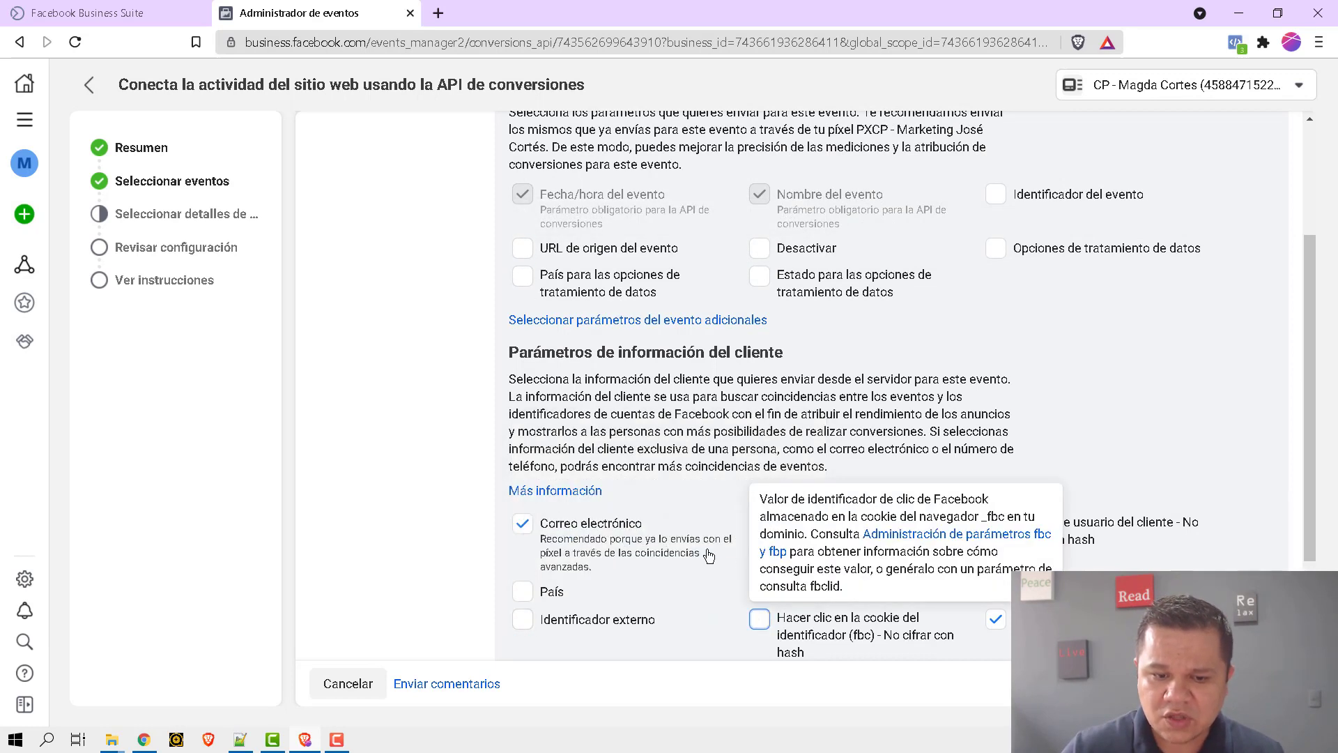
{"action": "left_click", "coordinate": [760, 523]}
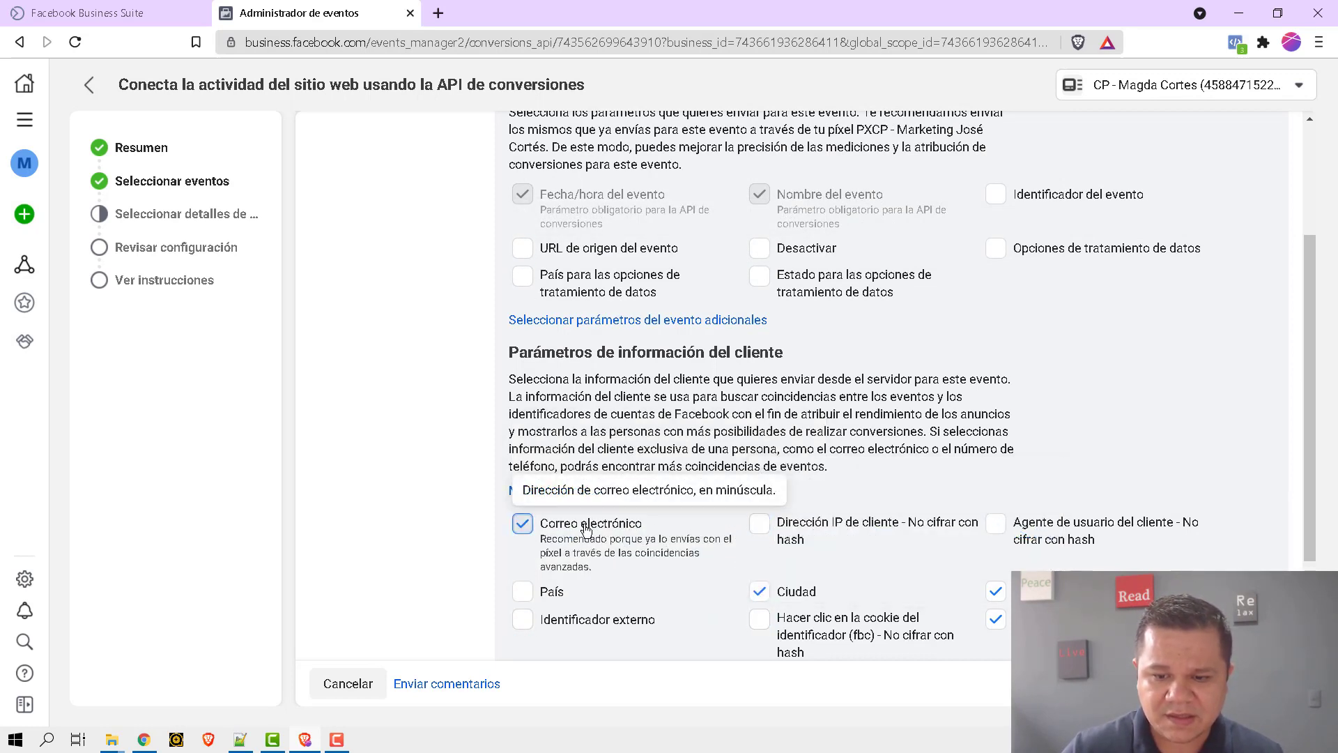
{"action": "left_click", "coordinate": [585, 529]}
{"action": "scroll", "coordinate": [932, 572], "scroll_direction": "down", "scroll_amount": 2}
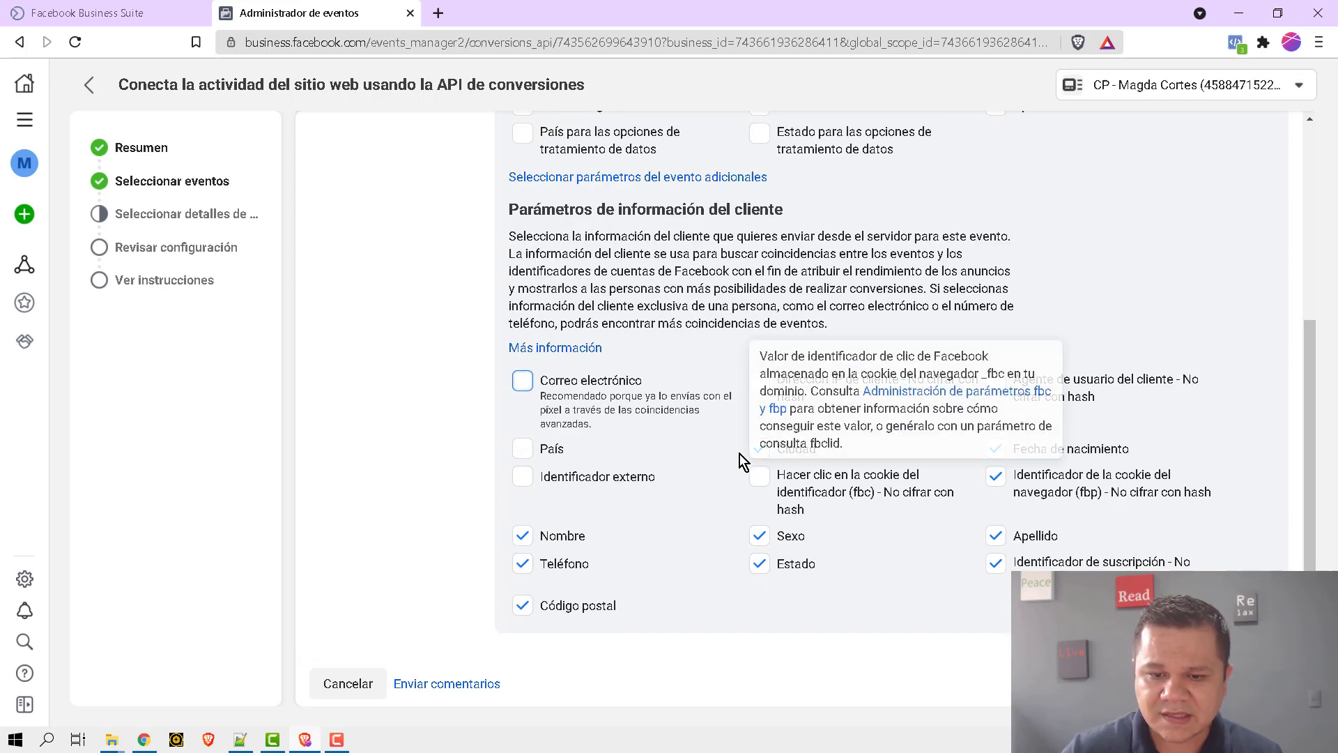
{"action": "left_click", "coordinate": [523, 605]}
{"action": "left_click", "coordinate": [523, 563]}
{"action": "left_click", "coordinate": [760, 563]}
{"action": "left_click", "coordinate": [760, 535]}
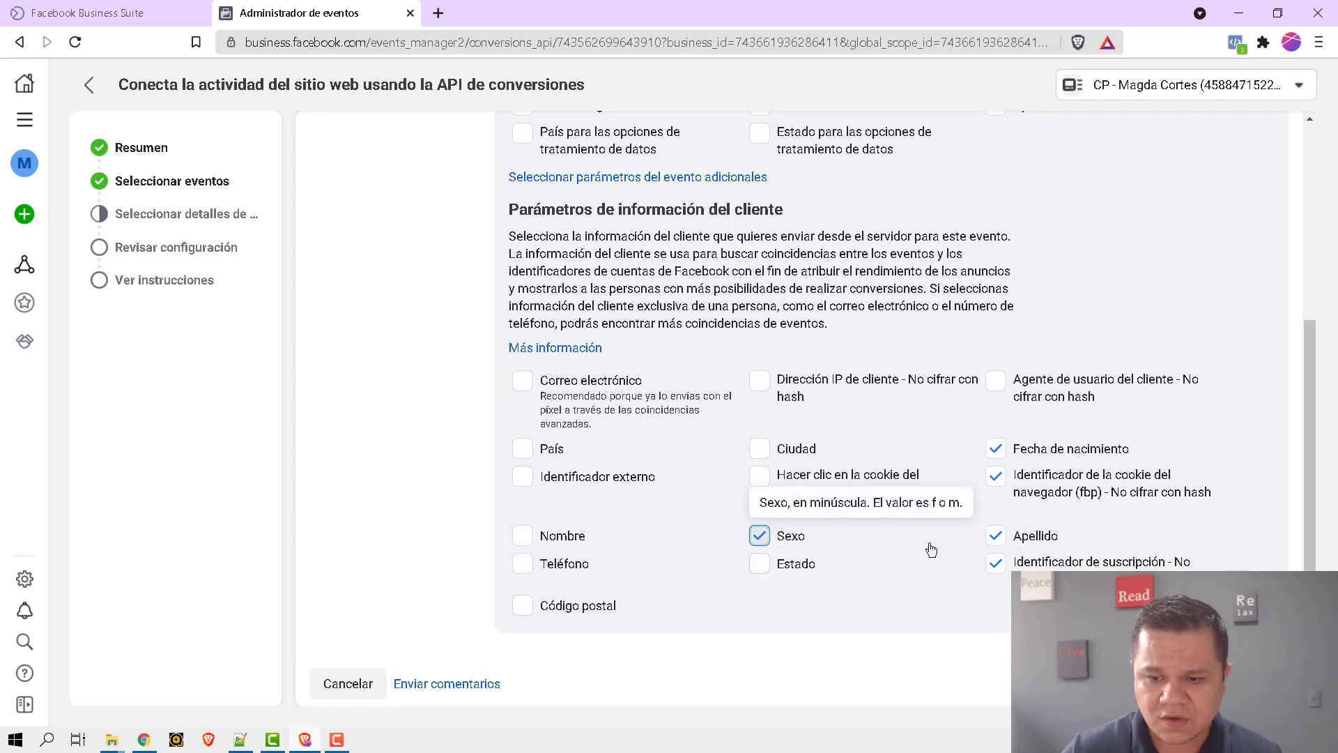
{"action": "left_click", "coordinate": [931, 550]}
{"action": "left_click", "coordinate": [995, 535]}
{"action": "left_click", "coordinate": [996, 562]}
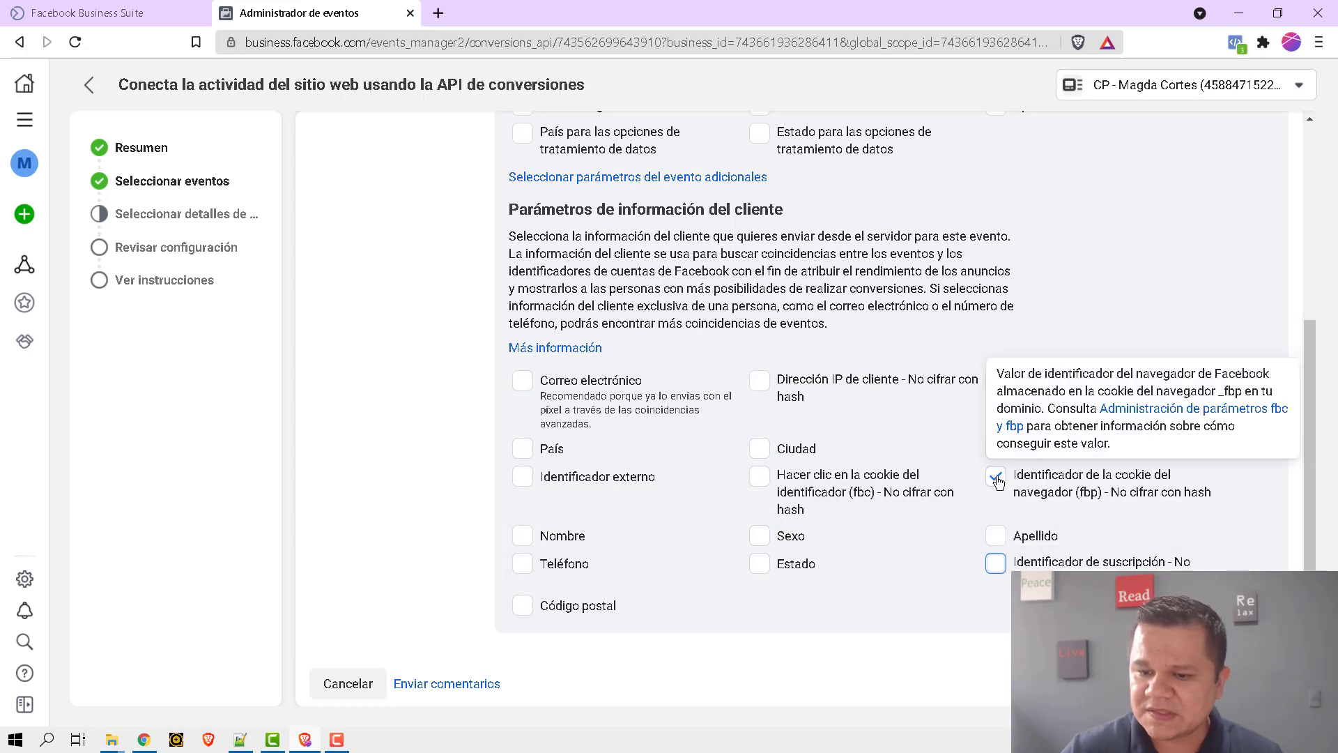
{"action": "left_click", "coordinate": [997, 479]}
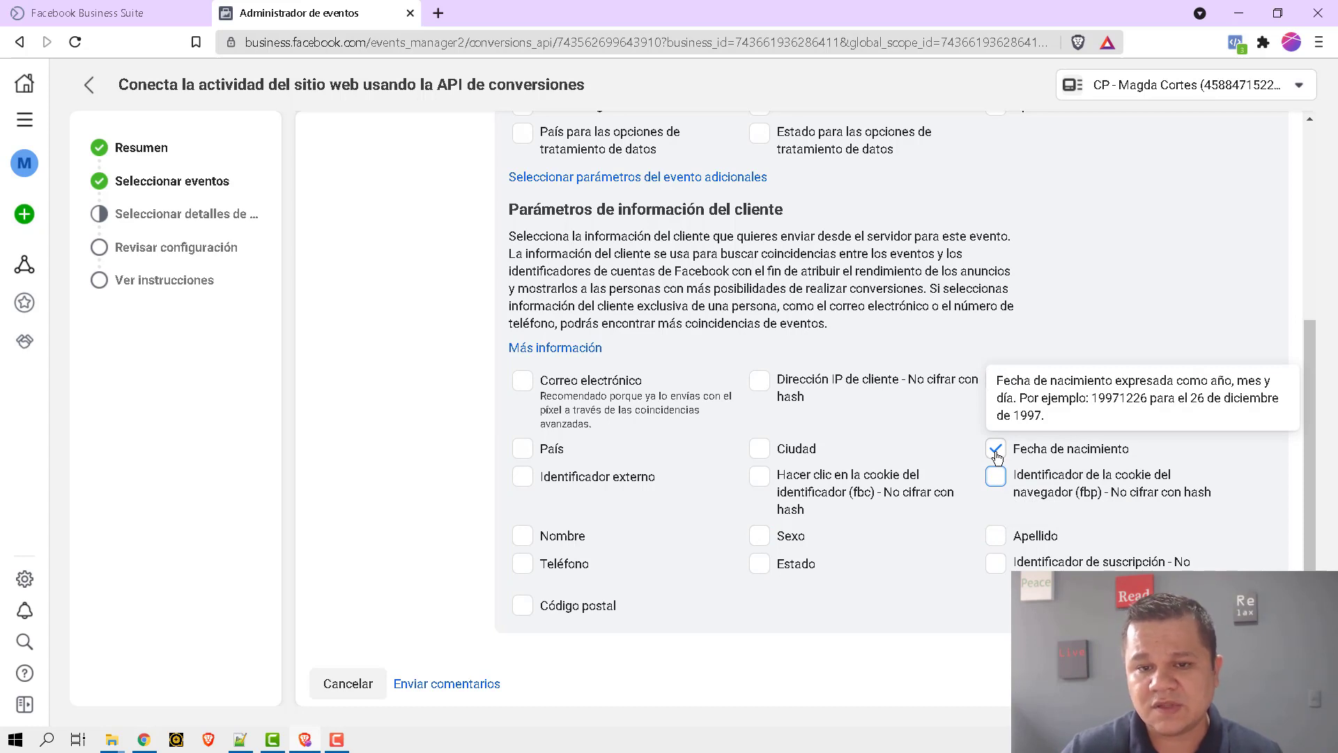
{"action": "left_click", "coordinate": [993, 452]}
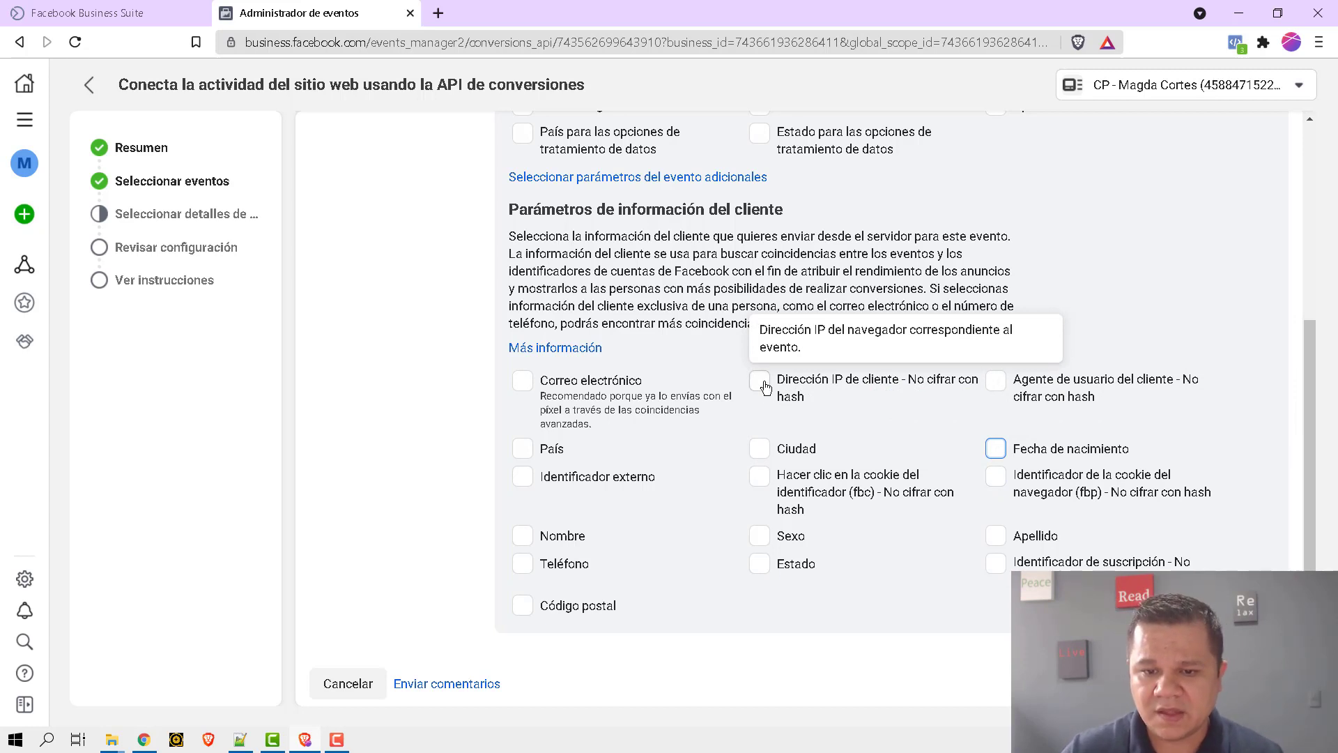
Select Dirección IP de cliente and Agente de usuario del cliente as the customer information parameters.
{"action": "scroll", "coordinate": [614, 377], "scroll_direction": "up", "scroll_amount": 5}
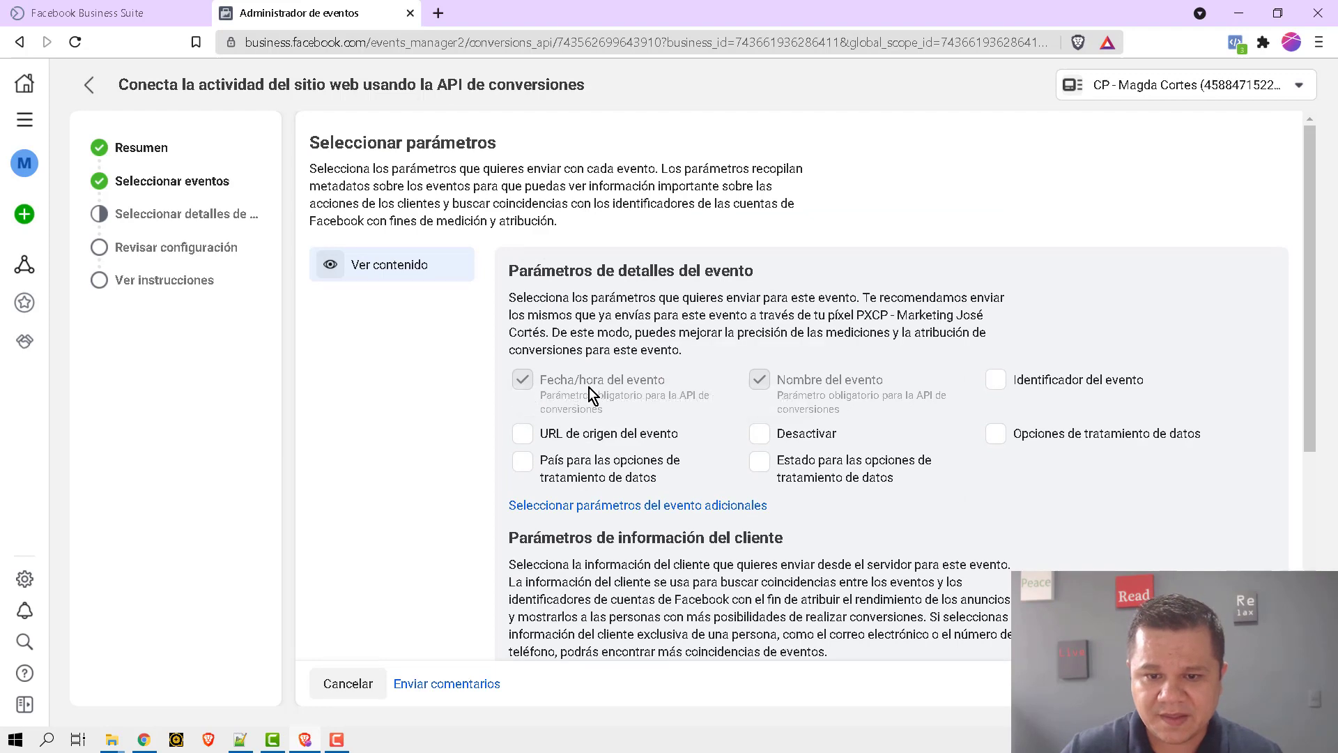
{"action": "scroll", "coordinate": [768, 388], "scroll_direction": "down", "scroll_amount": 5}
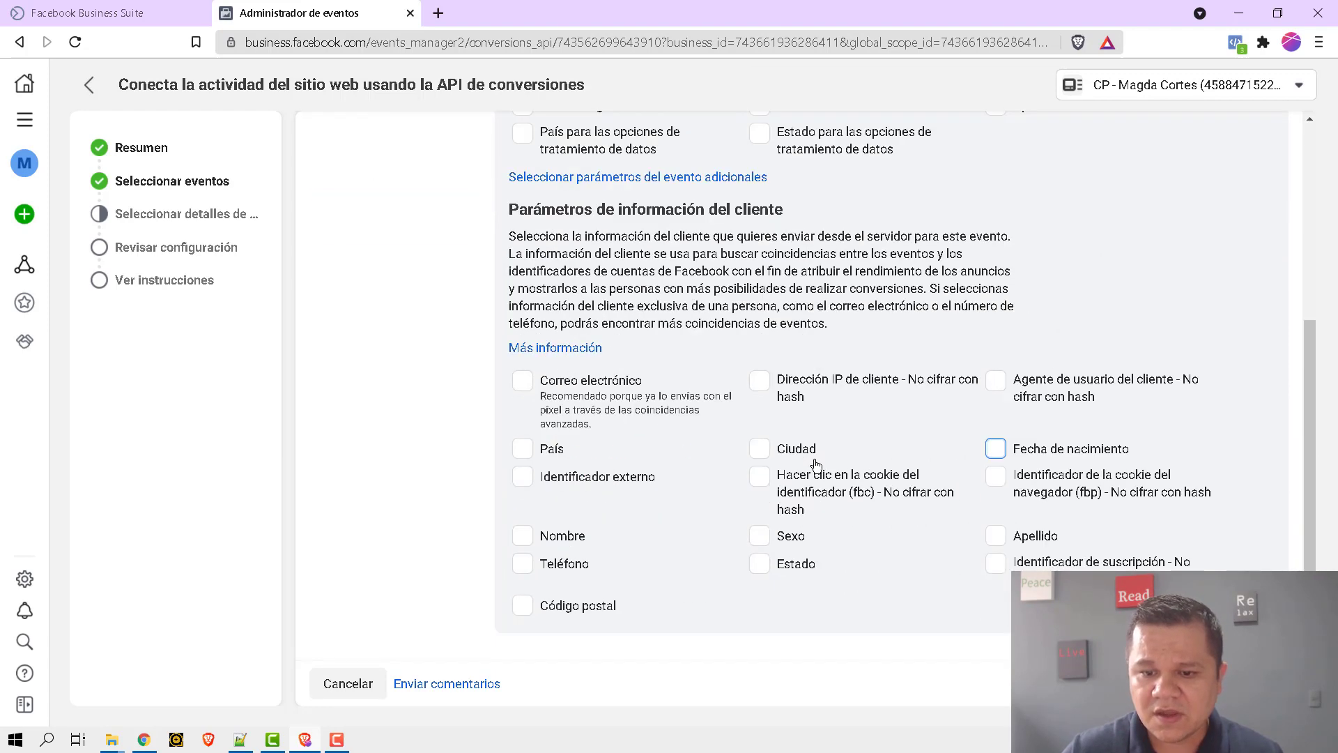
{"action": "left_click", "coordinate": [762, 382]}
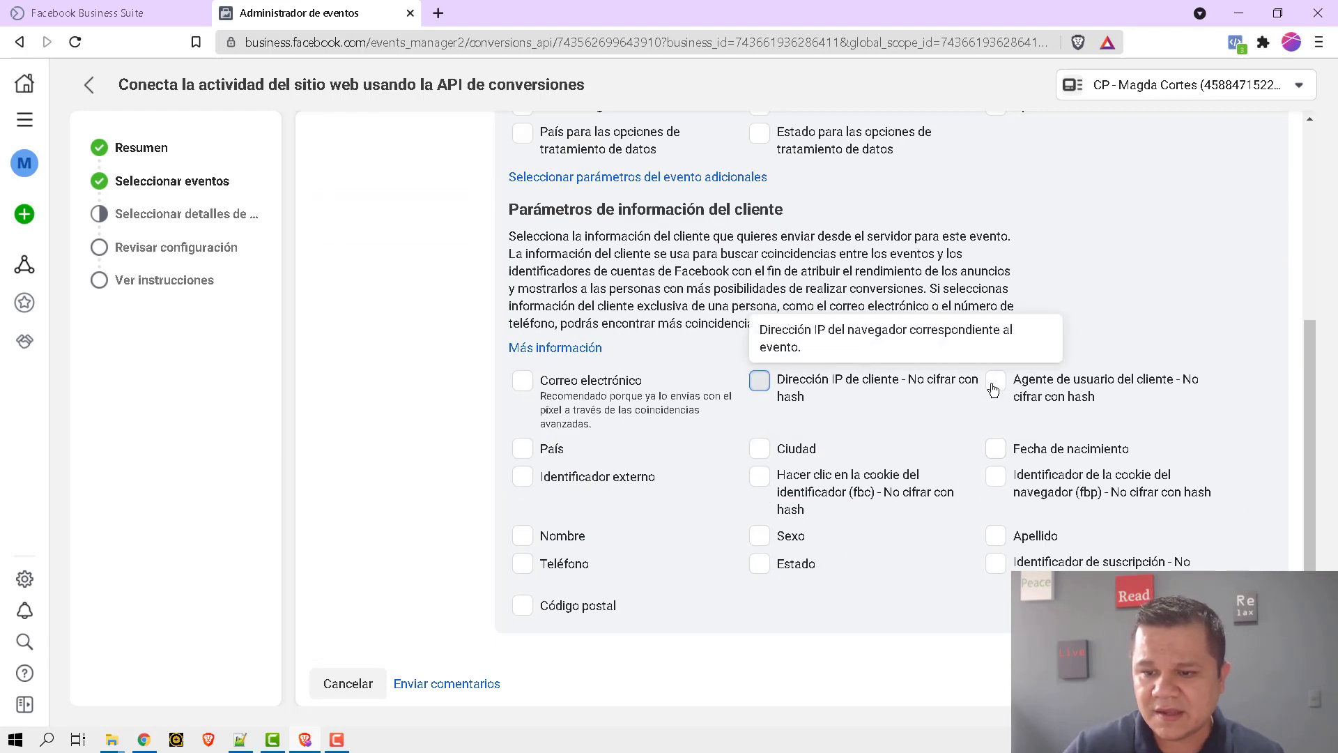
{"action": "left_click", "coordinate": [997, 382]}
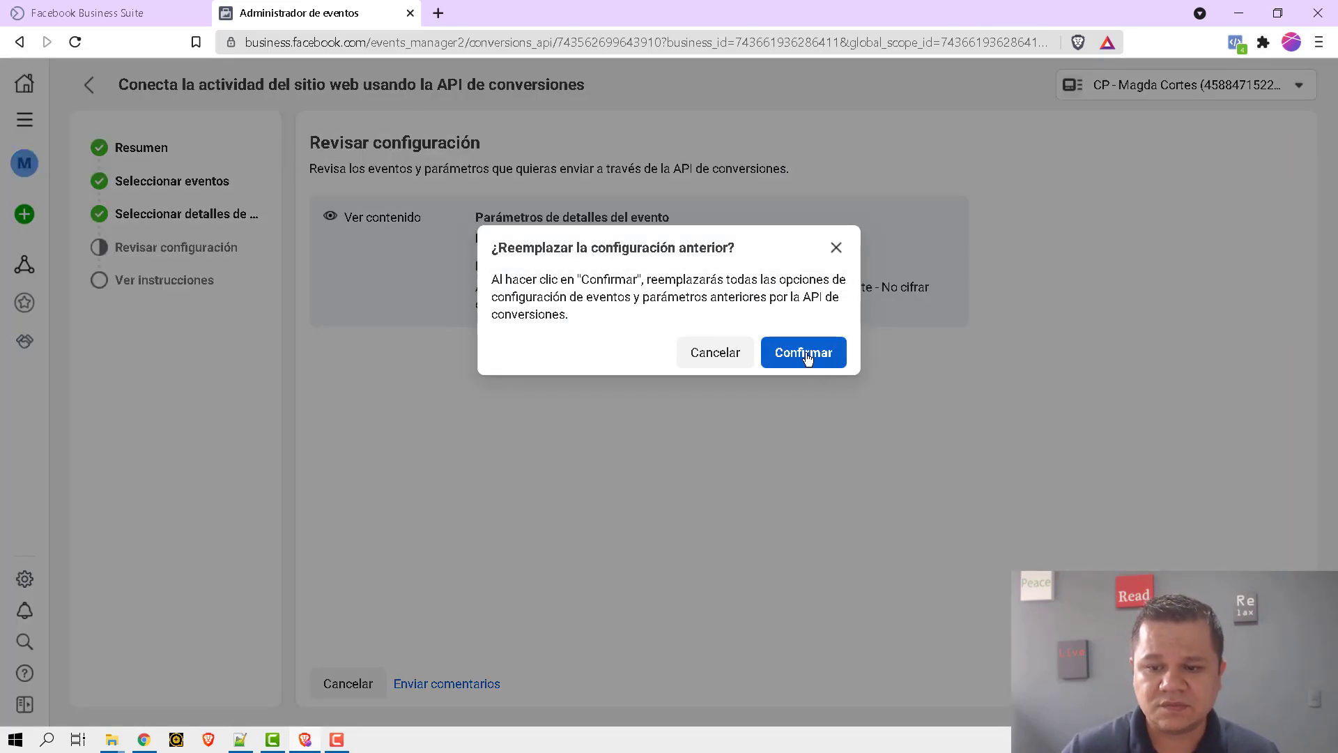
Confirm replacing the previous event and parameter configuration, and turn off receiving a copy of the instructions email.
{"action": "left_click", "coordinate": [804, 354]}
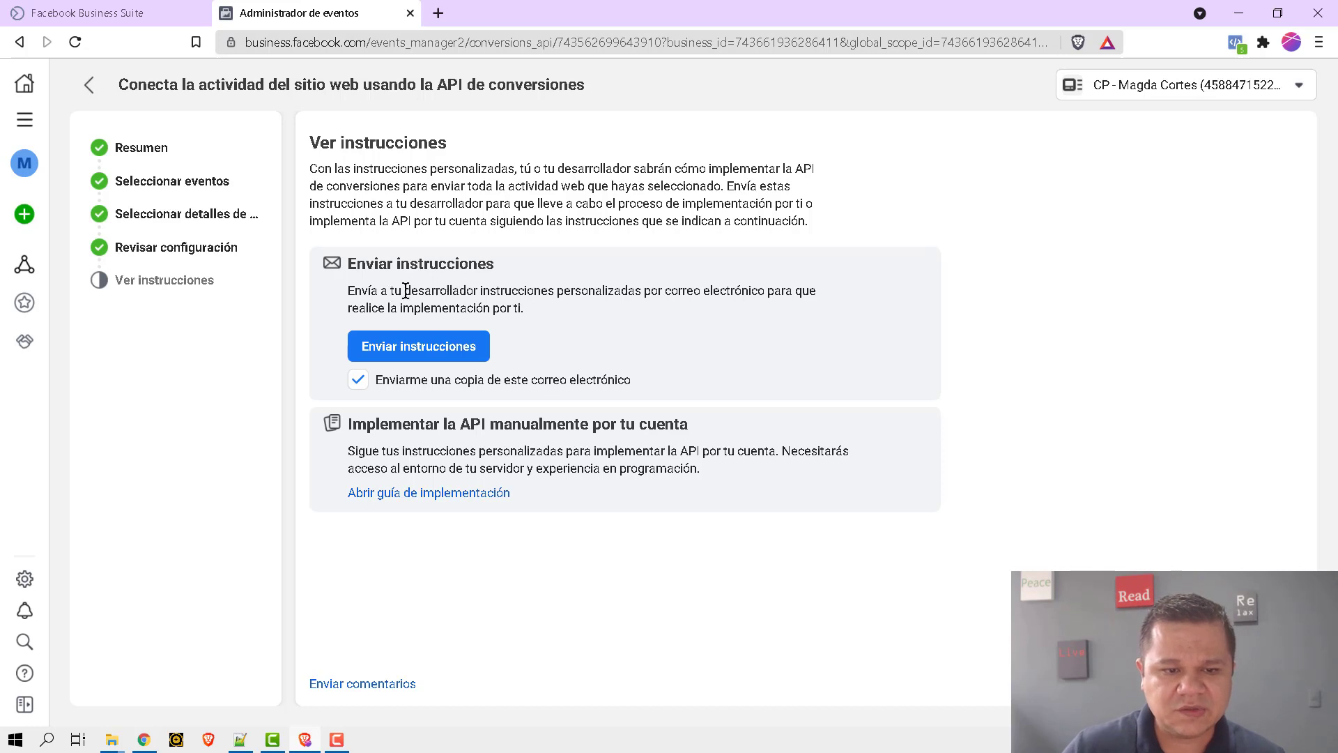
{"action": "left_click", "coordinate": [358, 380]}
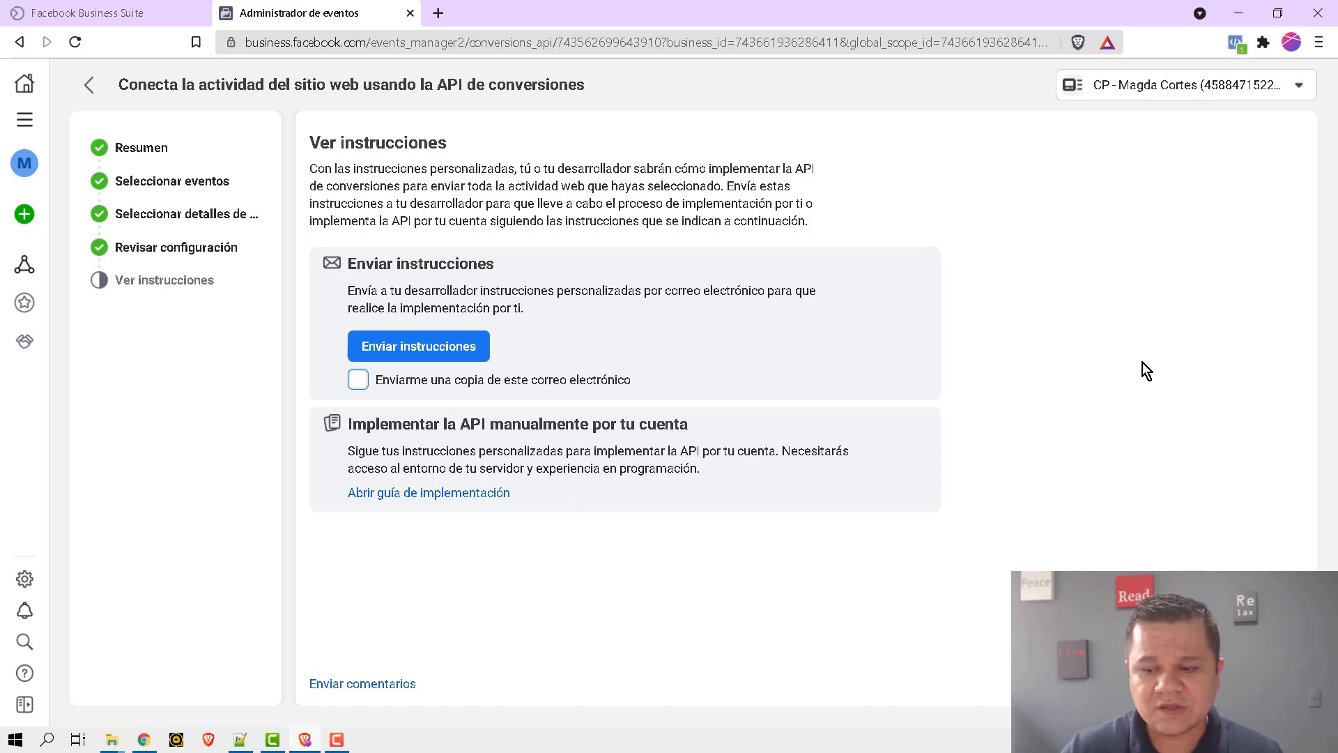
{"action": "key", "text": "alt+Left"}
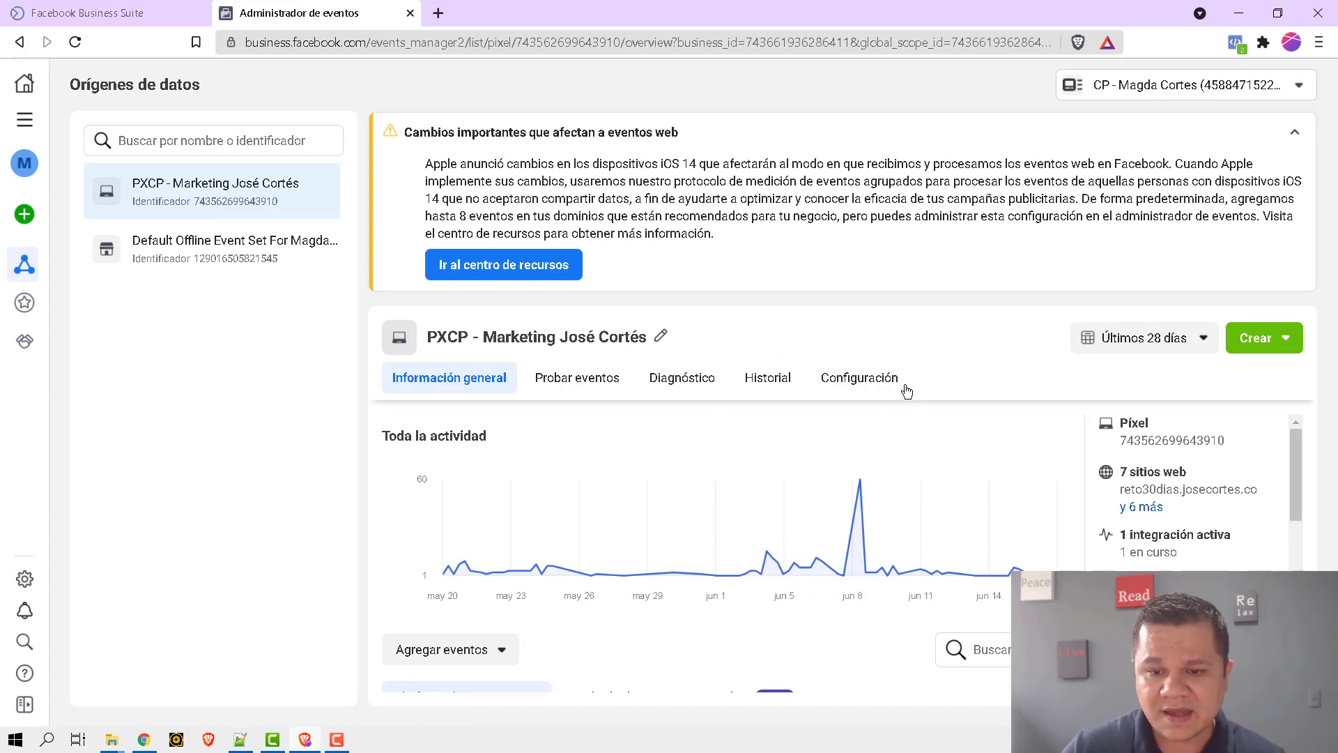
Generate an access token for the Conversions API in the settings of the PXCP pixel.
{"action": "left_click", "coordinate": [853, 381]}
{"action": "scroll", "coordinate": [615, 467], "scroll_direction": "down", "scroll_amount": 10}
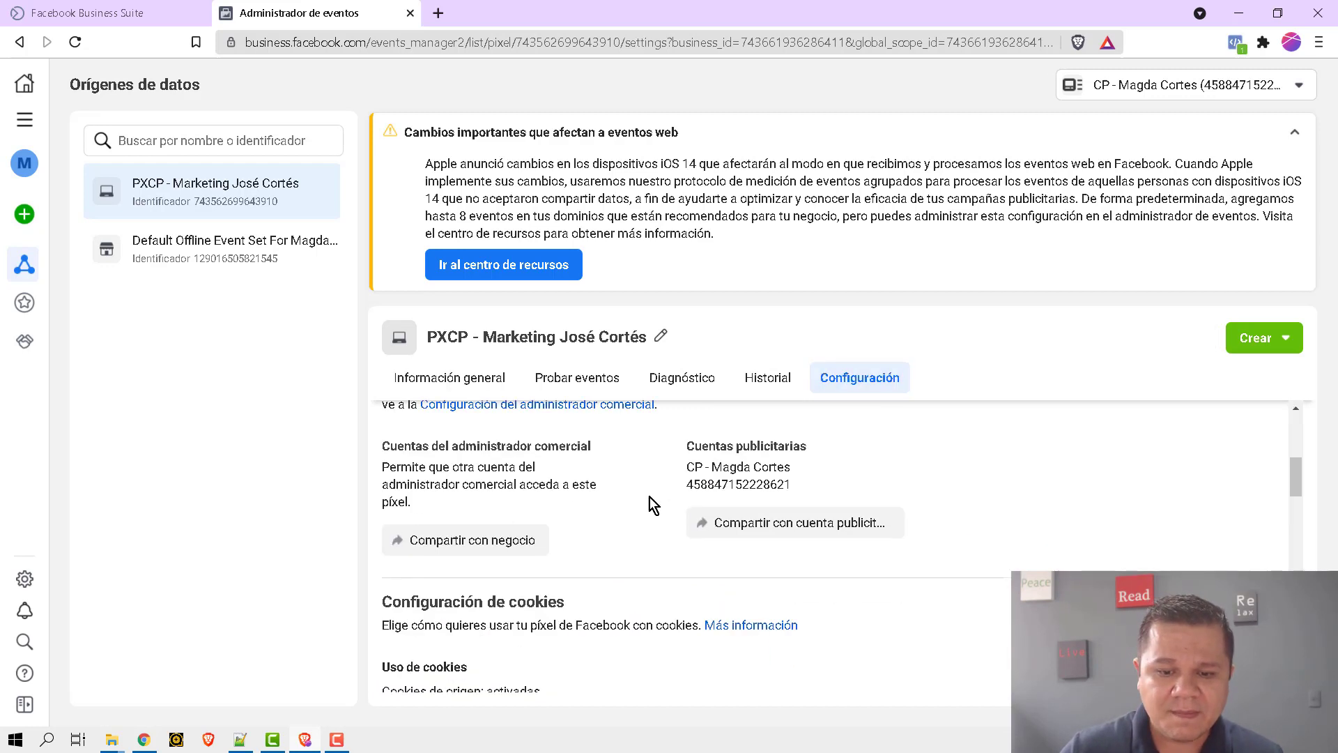
{"action": "left_click_drag", "start_coordinate": [1300, 516], "coordinate": [1291, 601]}
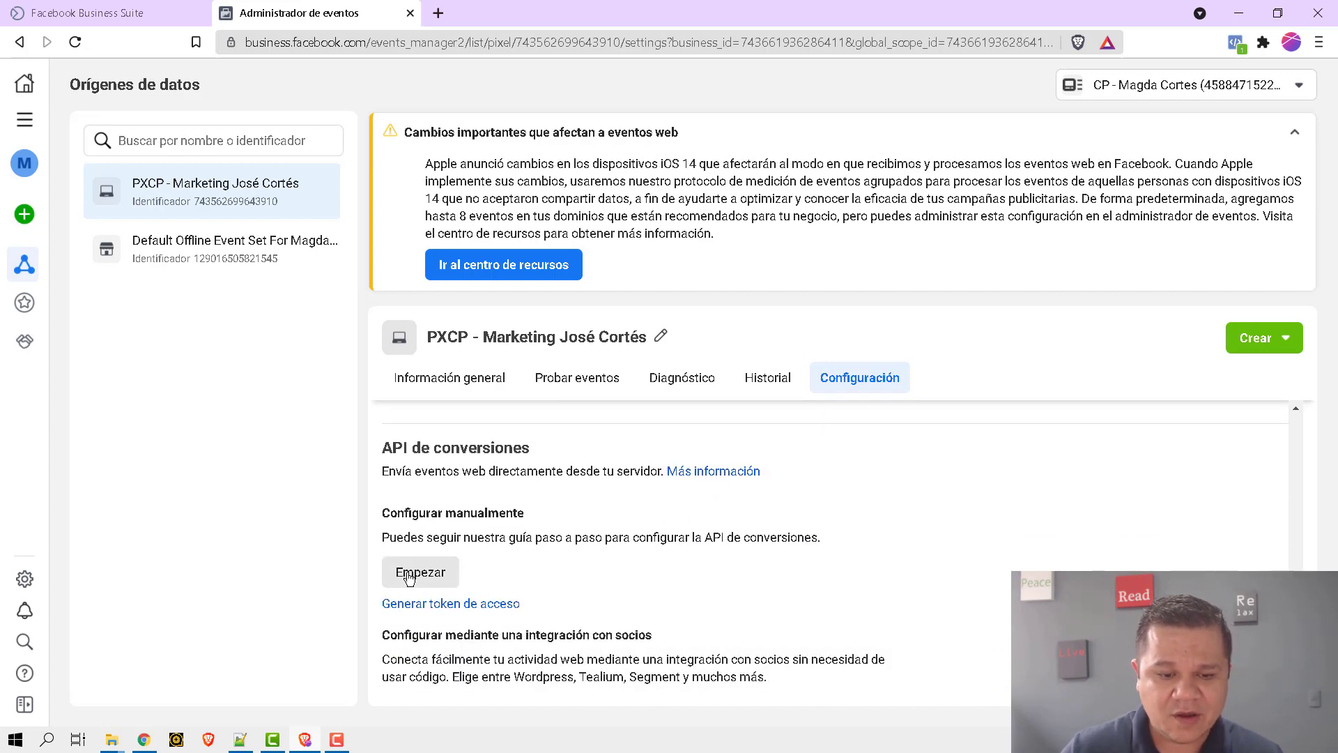
{"action": "left_click", "coordinate": [442, 605]}
{"action": "scroll", "coordinate": [547, 620], "scroll_direction": "down", "scroll_amount": 3}
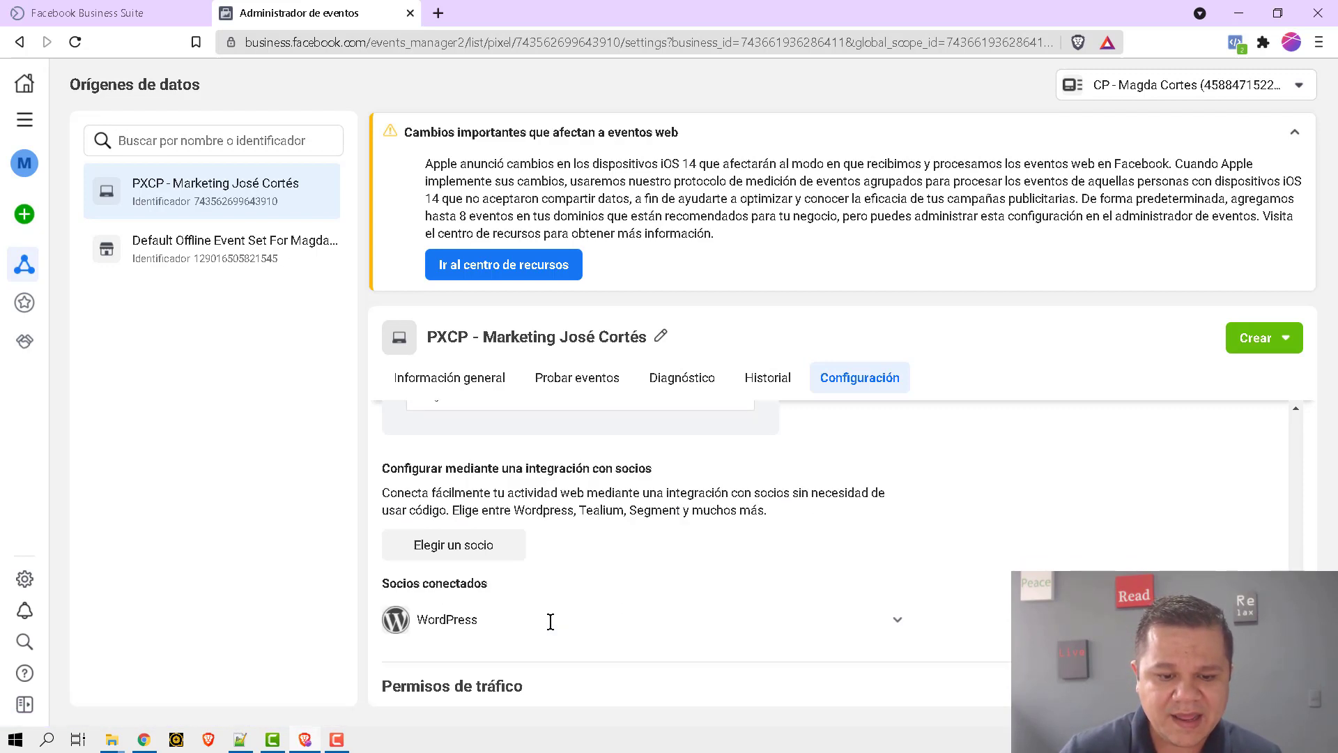
{"action": "scroll", "coordinate": [612, 556], "scroll_direction": "up", "scroll_amount": 4}
{"action": "scroll", "coordinate": [582, 627], "scroll_direction": "down", "scroll_amount": 1}
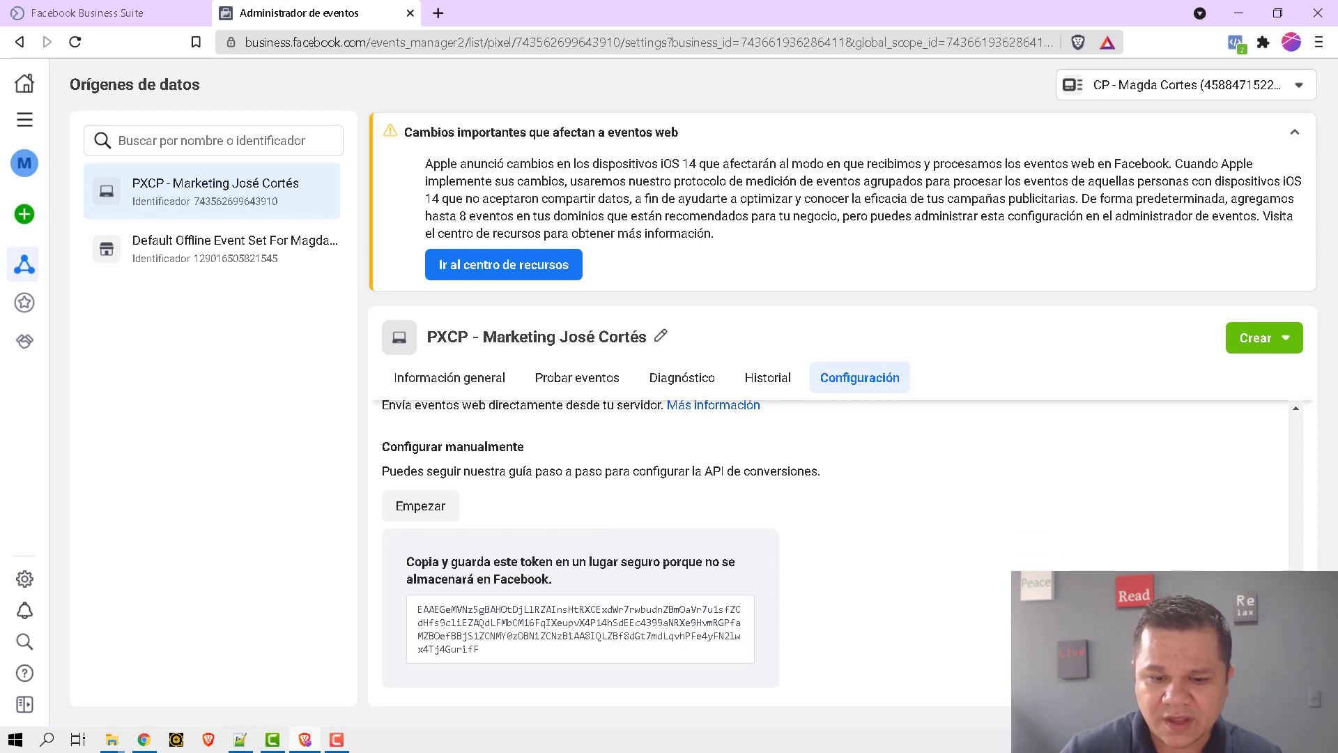
Copy the generated access token and paste it into a new Notepad++ document to keep it safe.
{"action": "left_click", "coordinate": [583, 634]}
{"action": "left_click", "coordinate": [239, 739]}
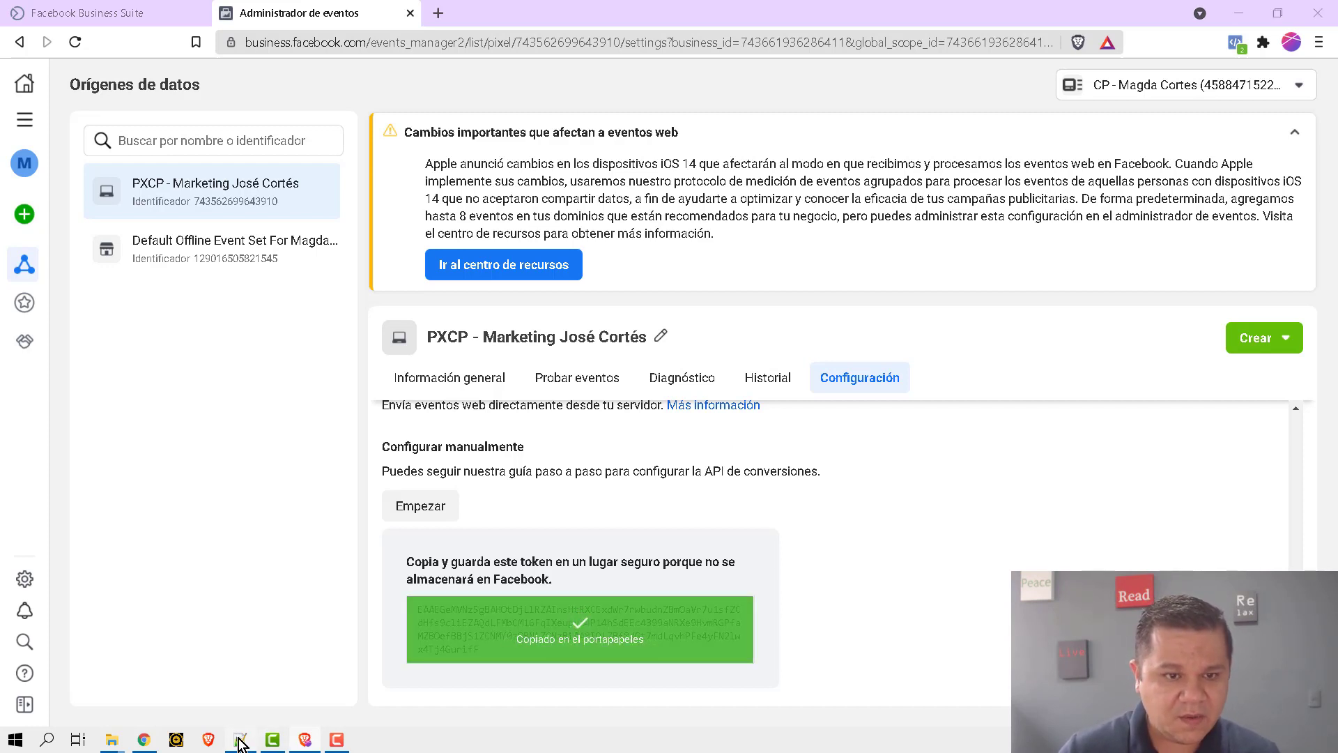
{"action": "key", "text": "ctrl+n"}
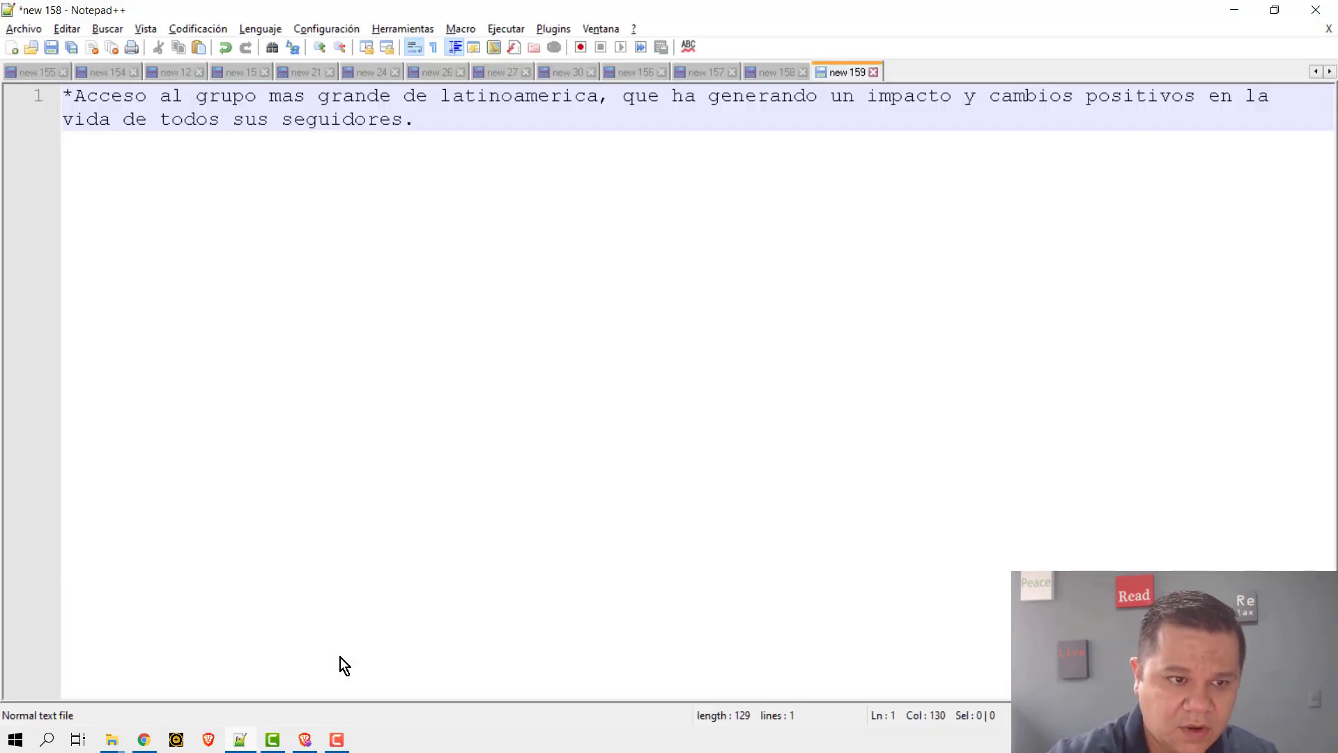
{"action": "key", "text": "ctrl+v"}
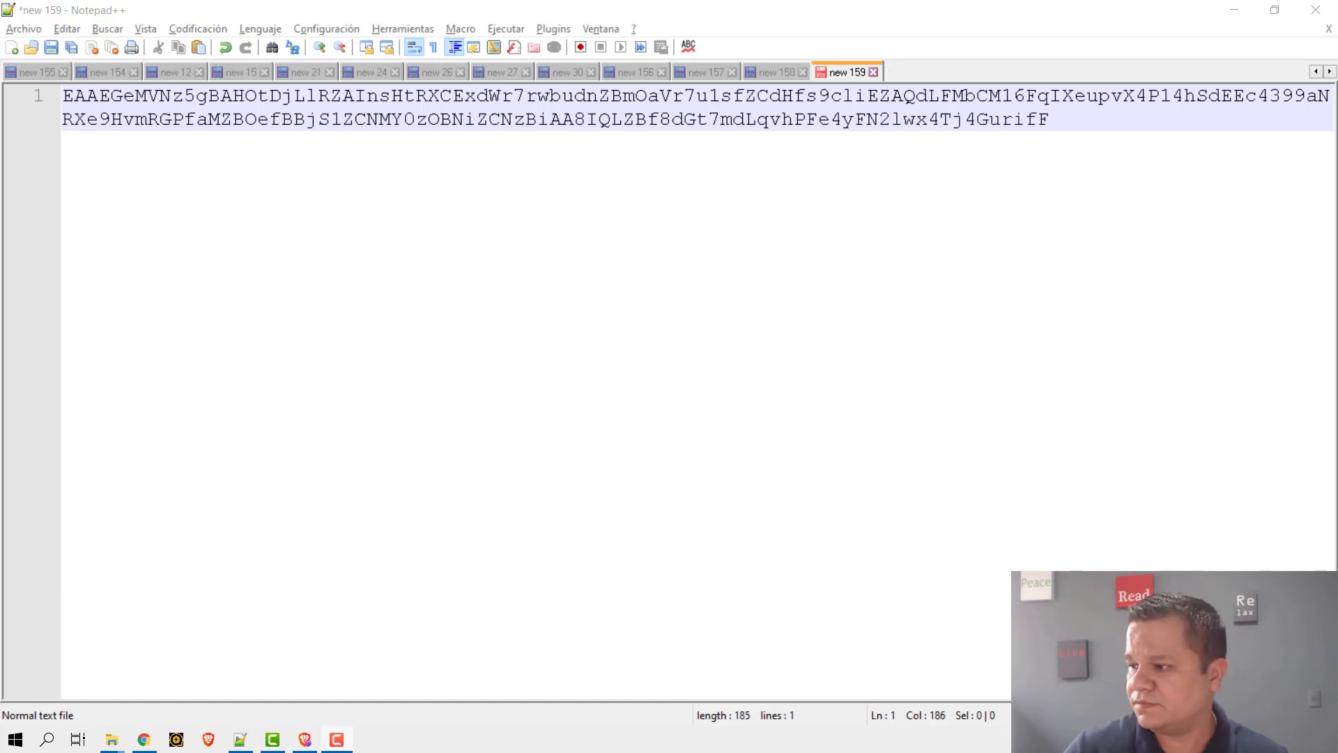
Switch to the Cheetah site manager in Chrome and open the published Tu Ropa Deportiva website.
{"action": "key", "text": "alt+Tab"}
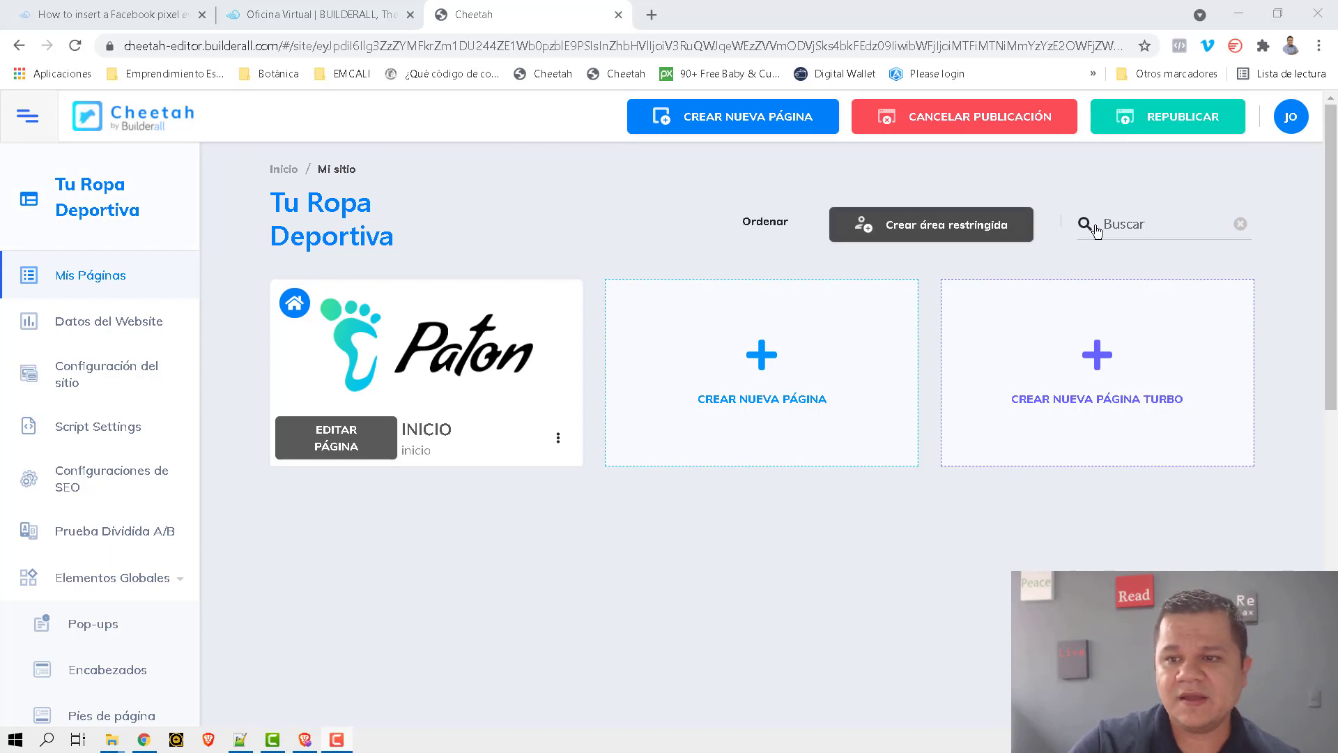
{"action": "scroll", "coordinate": [181, 554], "scroll_direction": "down", "scroll_amount": 10}
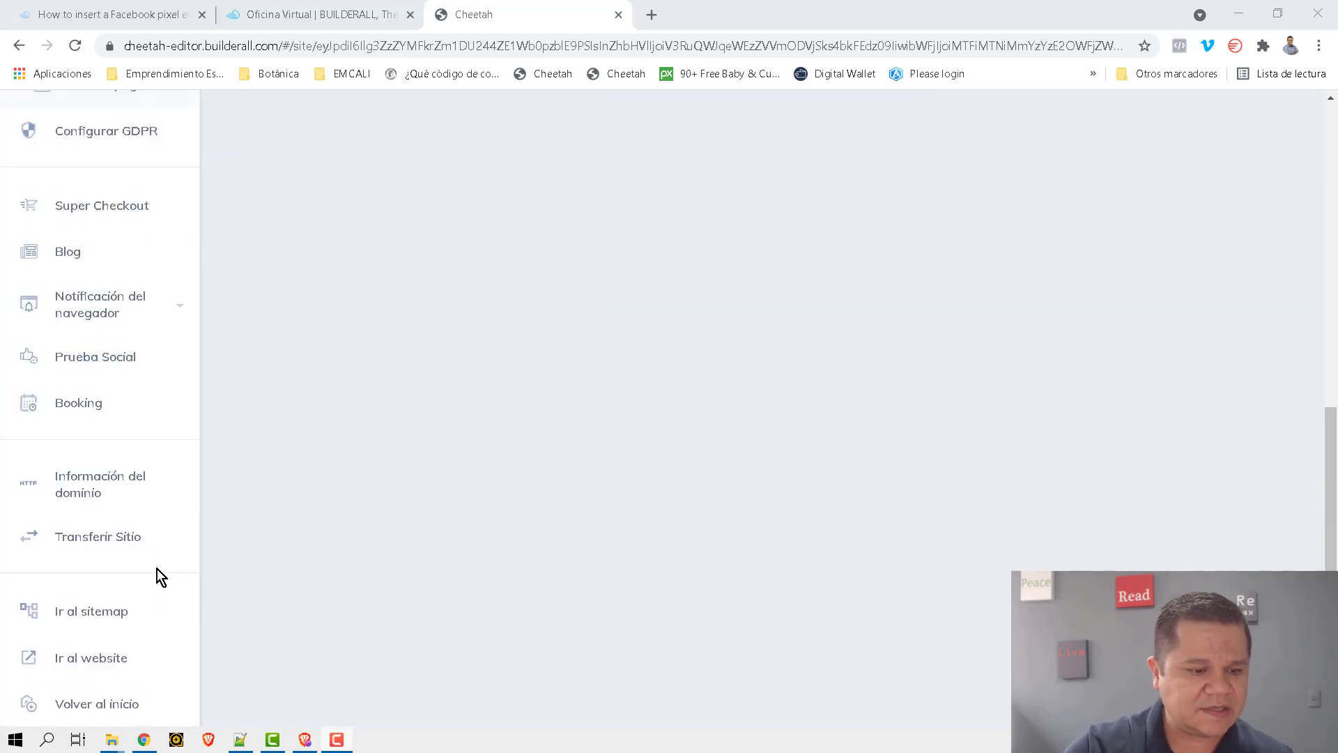
{"action": "left_click", "coordinate": [99, 657]}
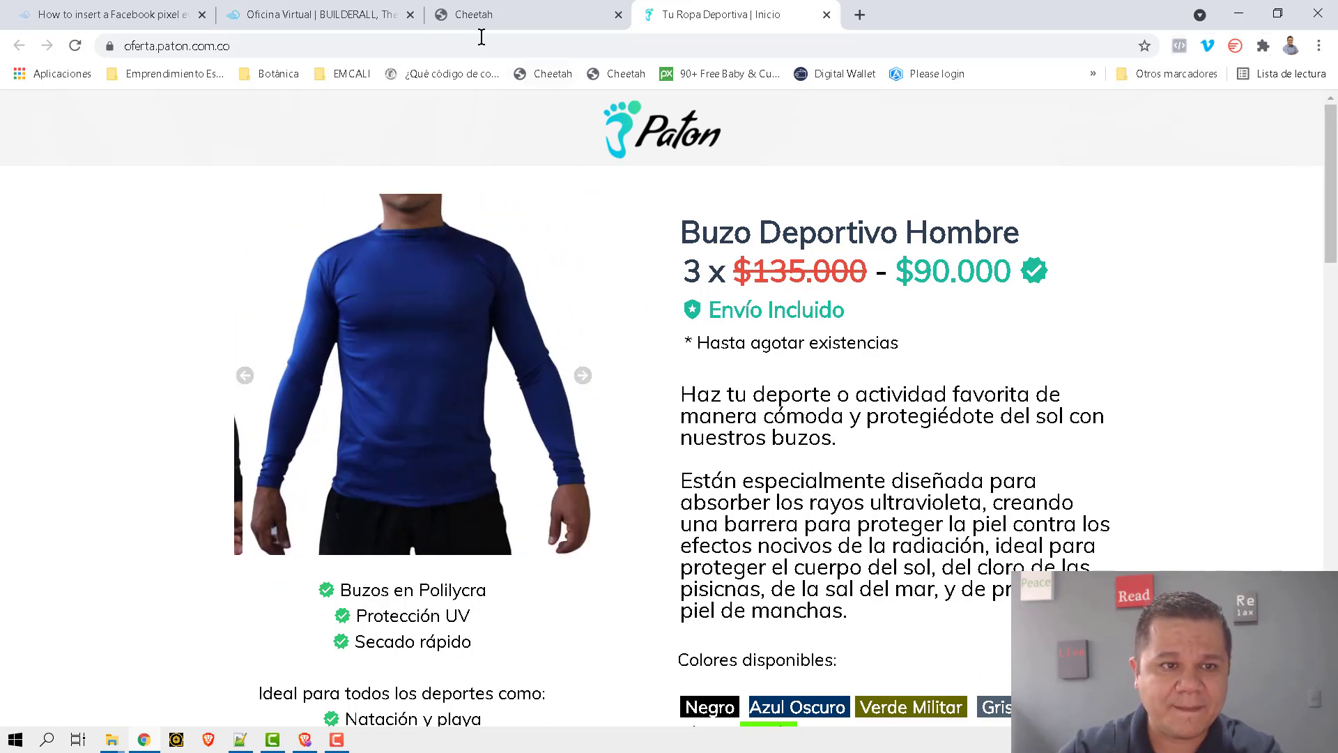
Copy the access token from Notepad++ and paste it as the Facebook Api Token in the Tu Ropa Deportiva site's Script Settings.
{"action": "left_click", "coordinate": [233, 741]}
{"action": "key", "text": "ctrl+a"}
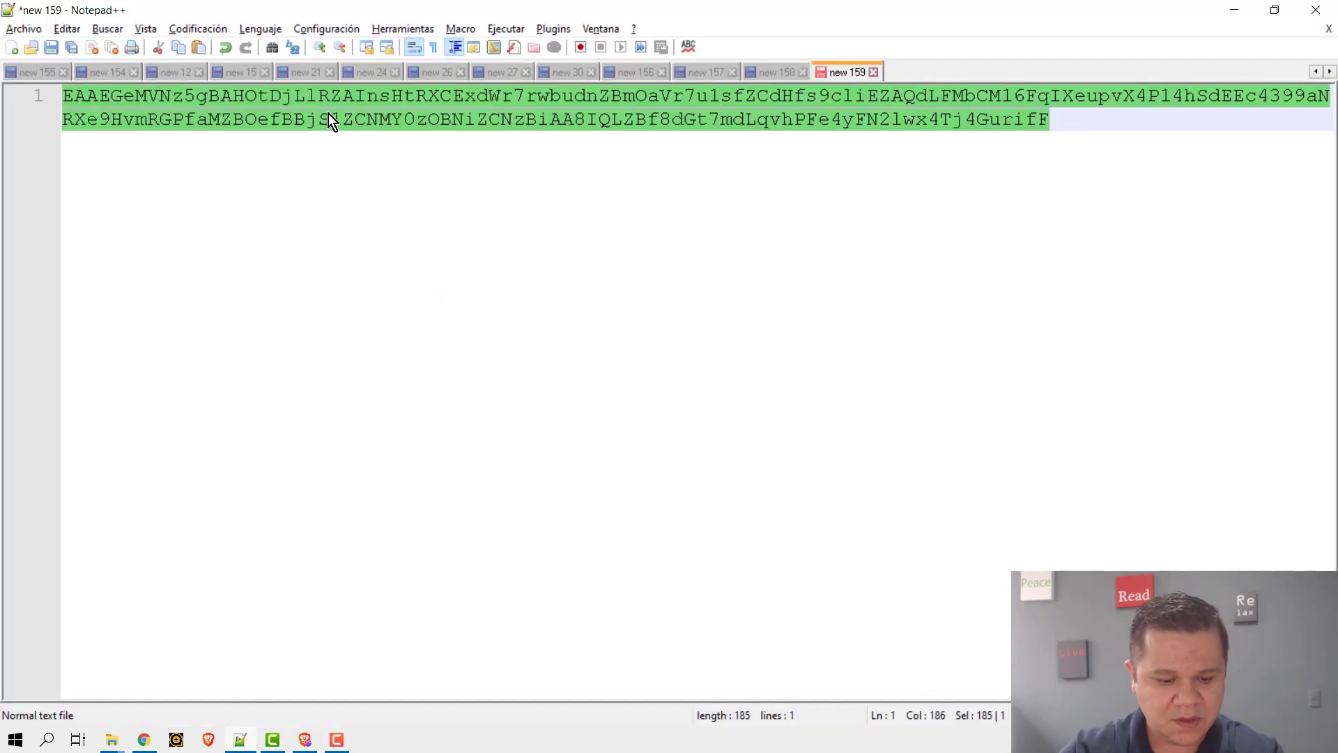
{"action": "key", "text": "alt+Tab"}
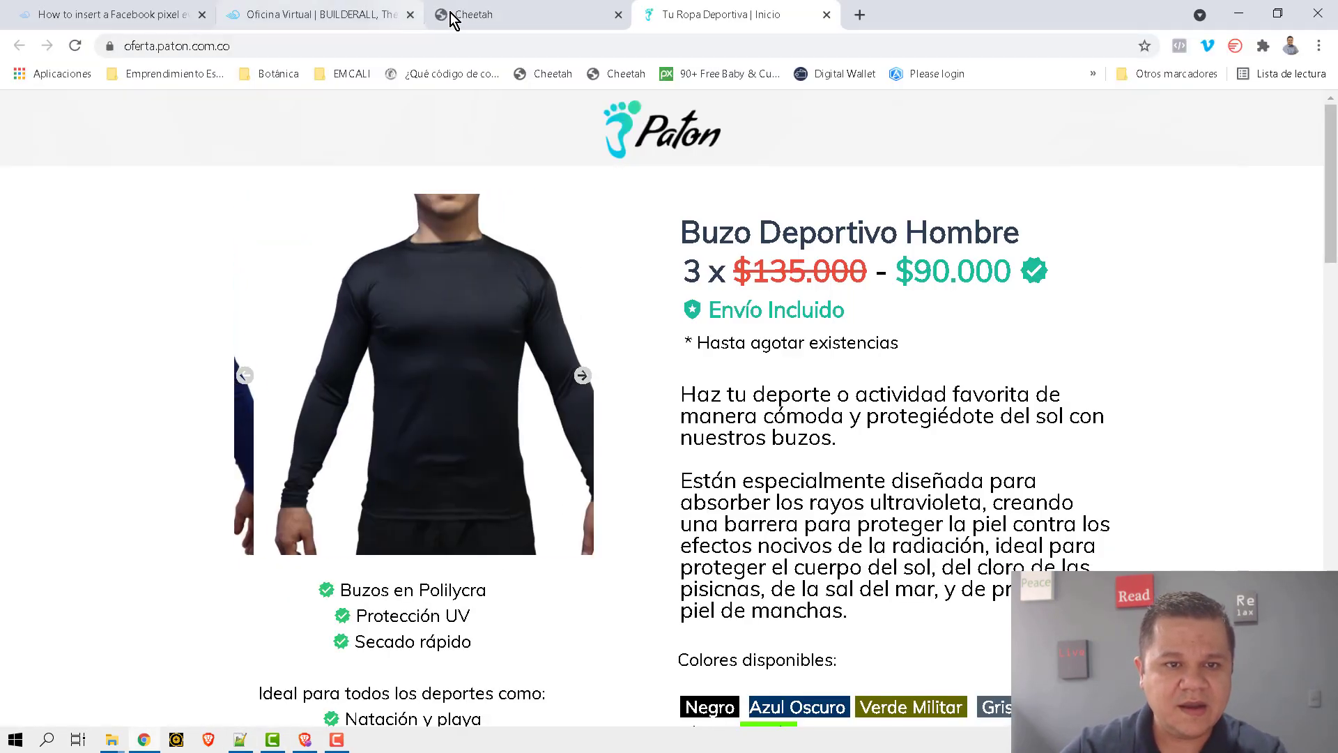
{"action": "left_click", "coordinate": [446, 15]}
{"action": "scroll", "coordinate": [177, 301], "scroll_direction": "up", "scroll_amount": 9}
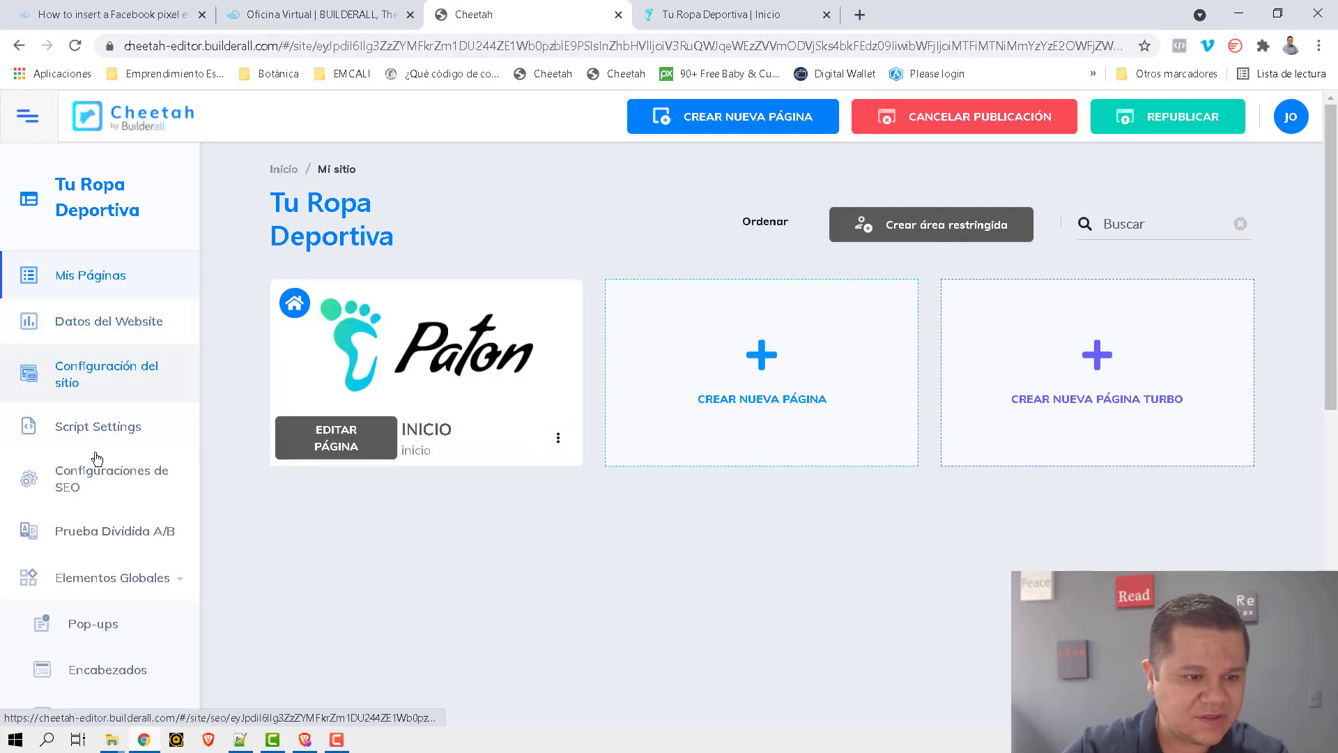
{"action": "left_click", "coordinate": [94, 430]}
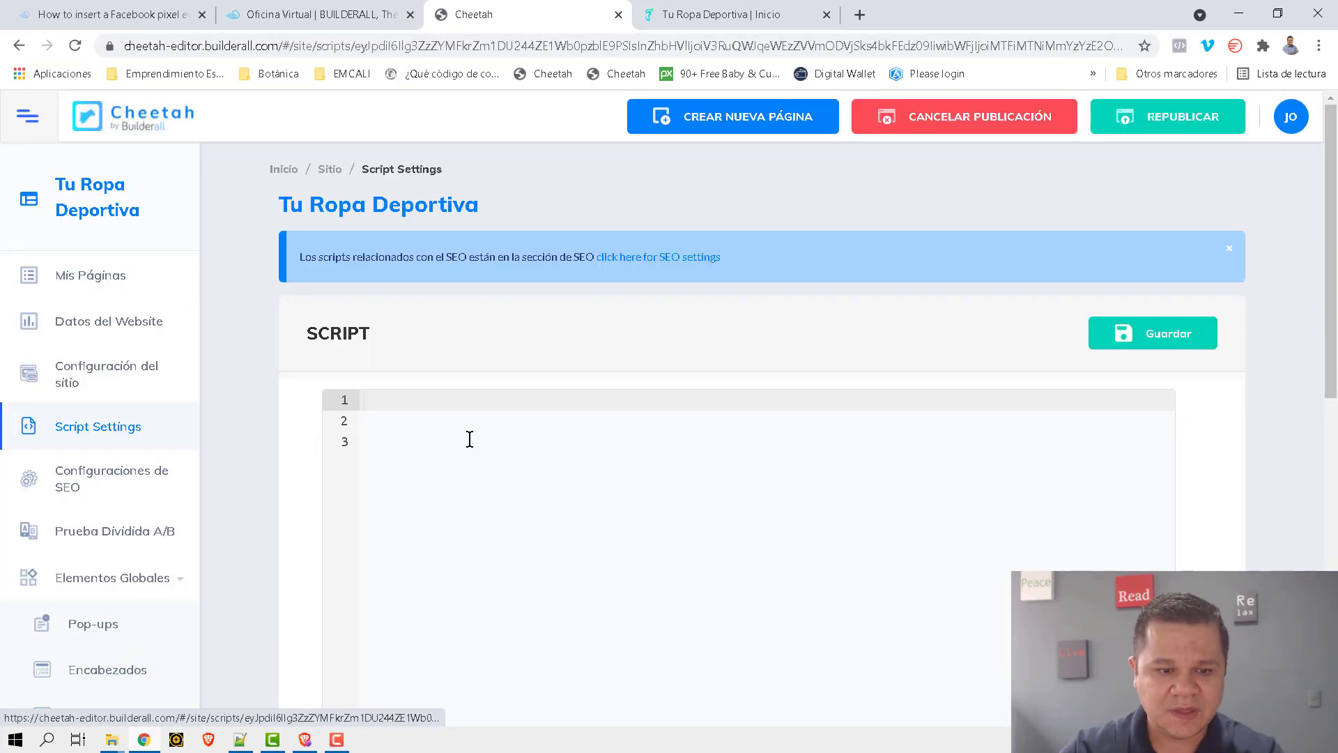
{"action": "scroll", "coordinate": [455, 445], "scroll_direction": "down", "scroll_amount": 8}
{"action": "scroll", "coordinate": [456, 445], "scroll_direction": "down", "scroll_amount": 2}
{"action": "left_click", "coordinate": [440, 462]}
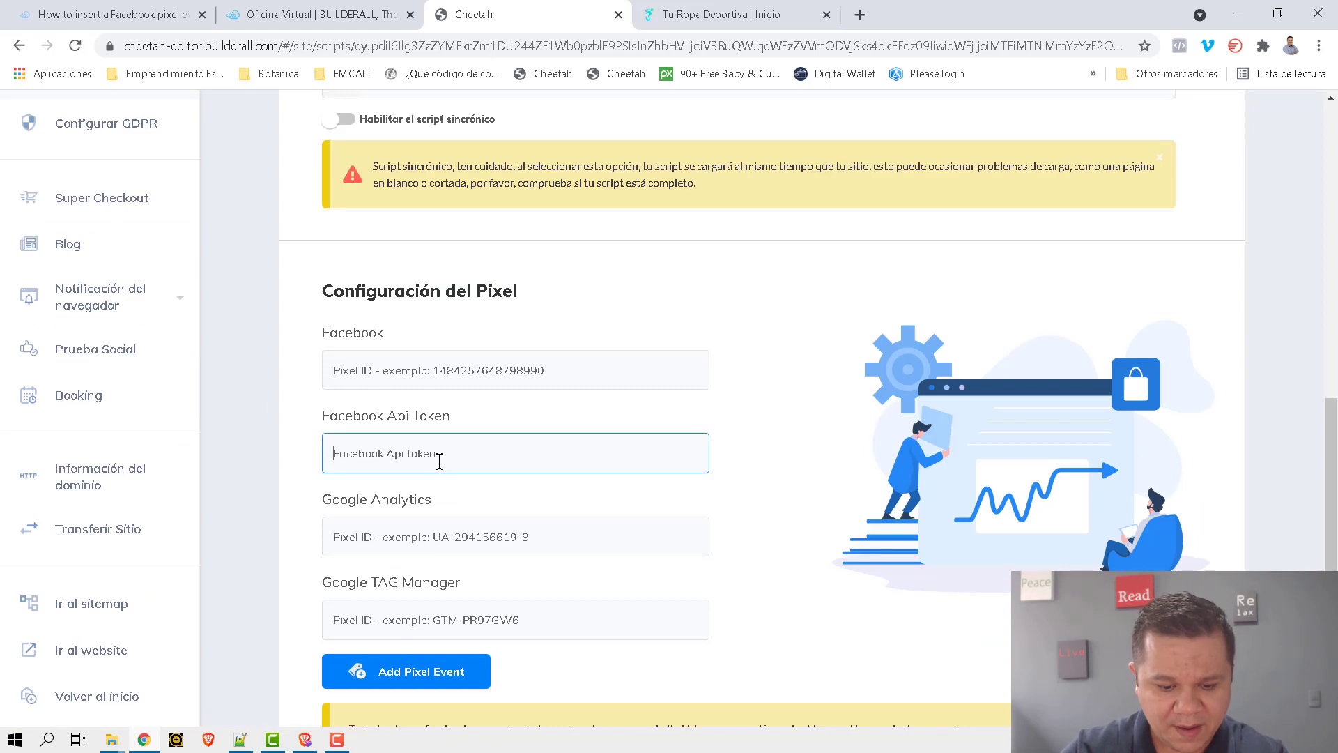
{"action": "key", "text": "ctrl+v"}
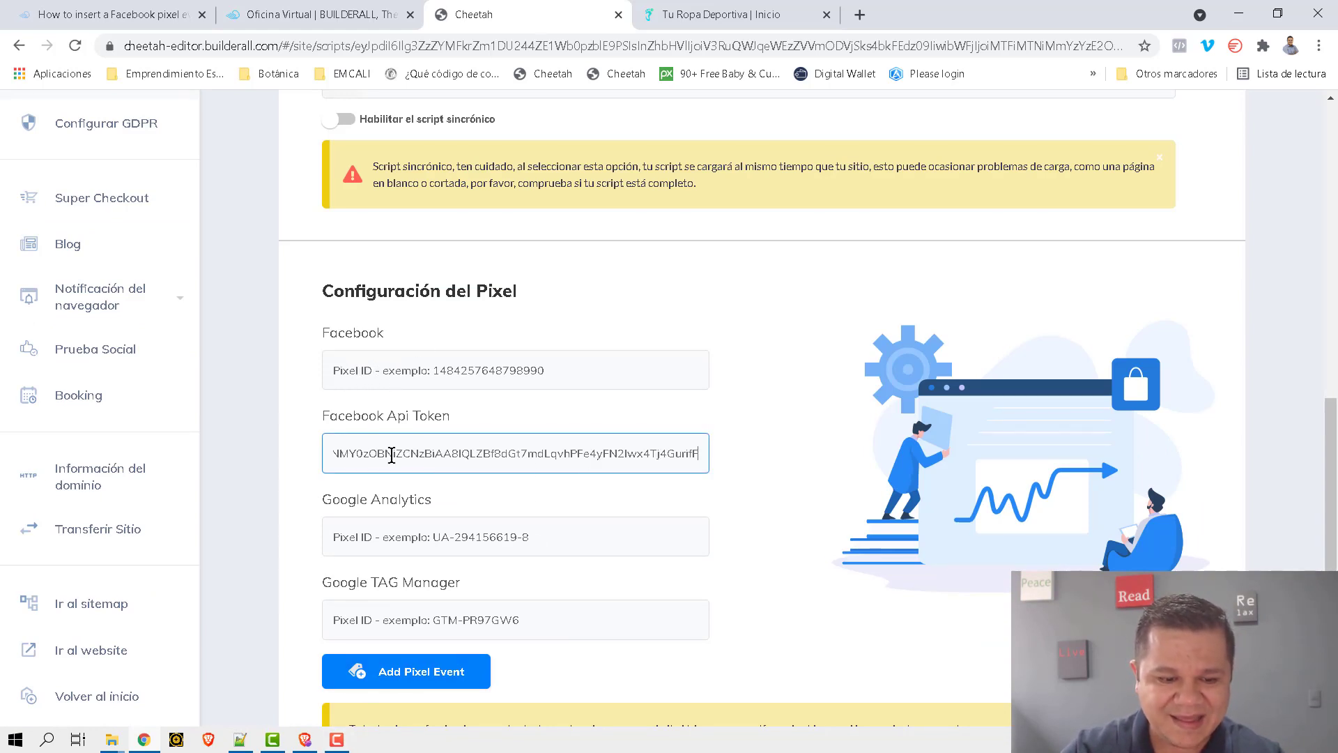
Copy the pixel identifier from Facebook's pixel details and paste it as the Facebook Pixel ID in Cheetah's pixel configuration.
{"action": "left_click", "coordinate": [305, 739]}
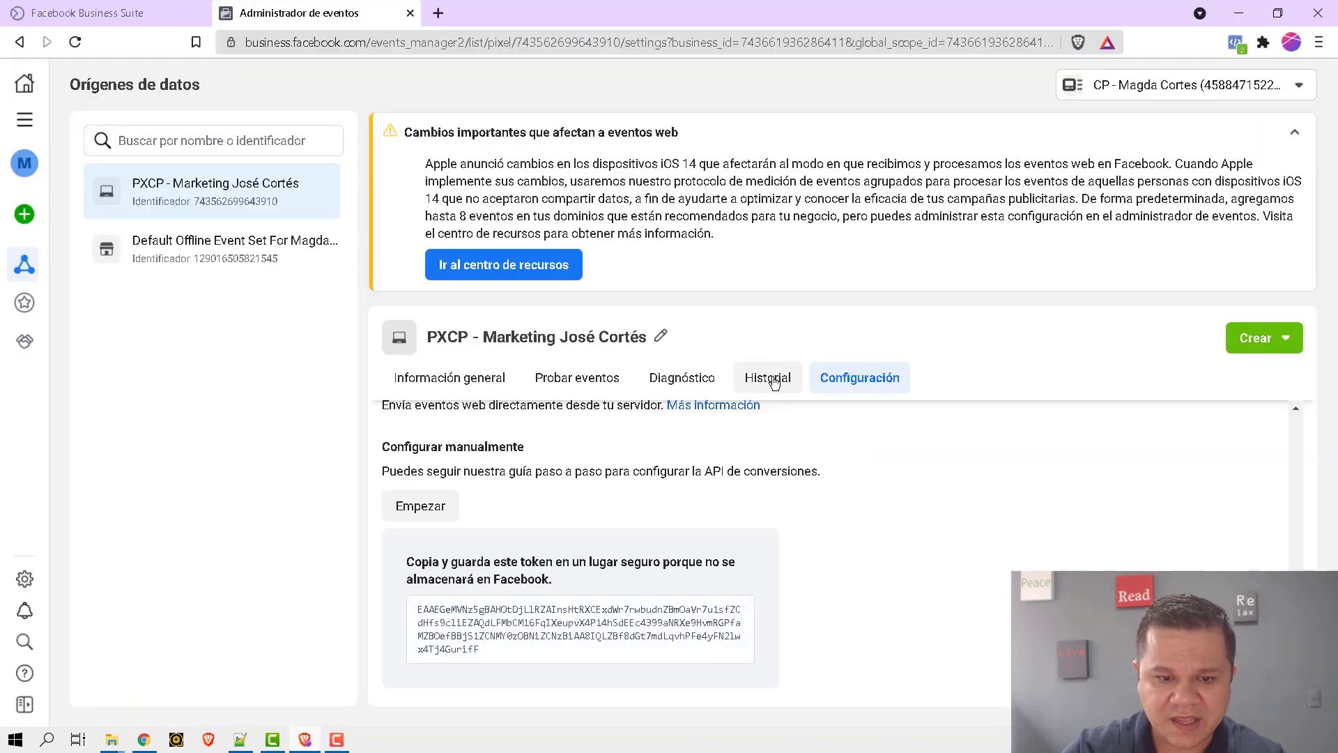
{"action": "scroll", "coordinate": [538, 546], "scroll_direction": "up", "scroll_amount": 10}
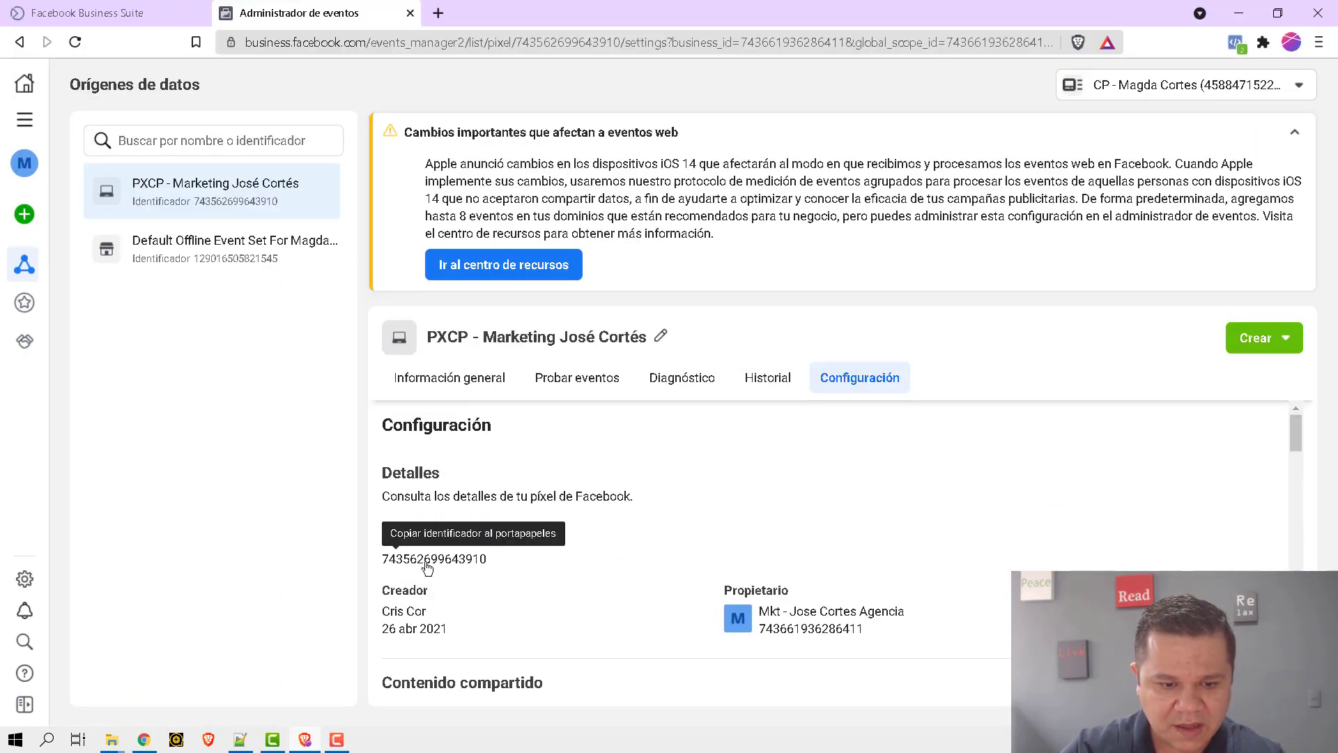
{"action": "left_click", "coordinate": [426, 561]}
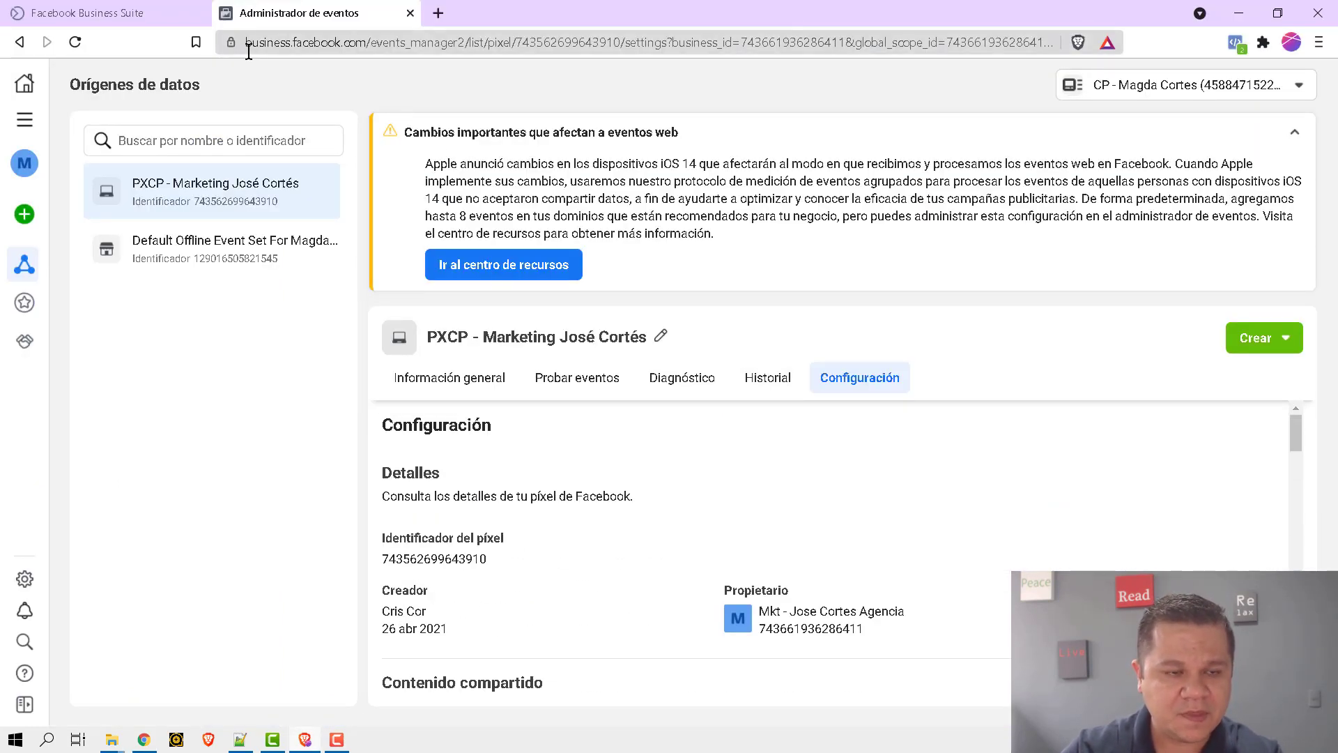
{"action": "key", "text": "alt+Tab"}
{"action": "left_click", "coordinate": [368, 368]}
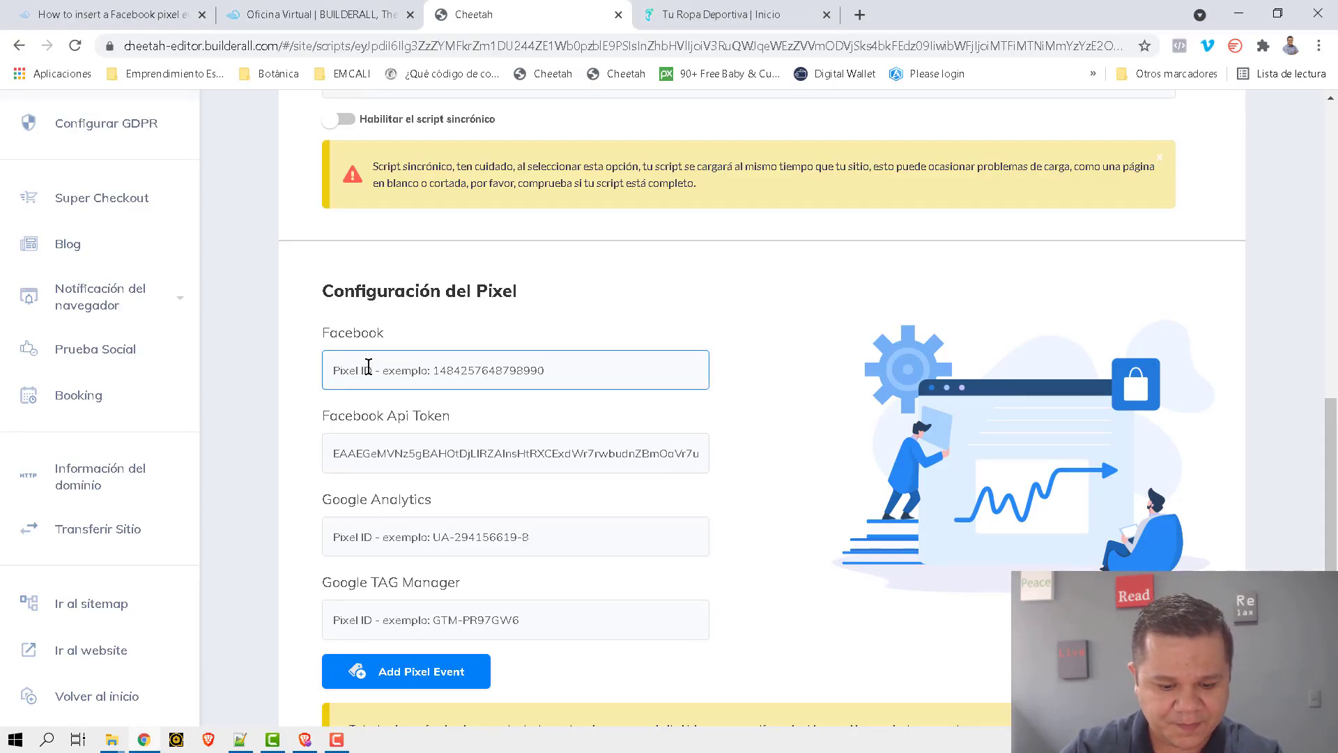
{"action": "key", "text": "ctrl+v"}
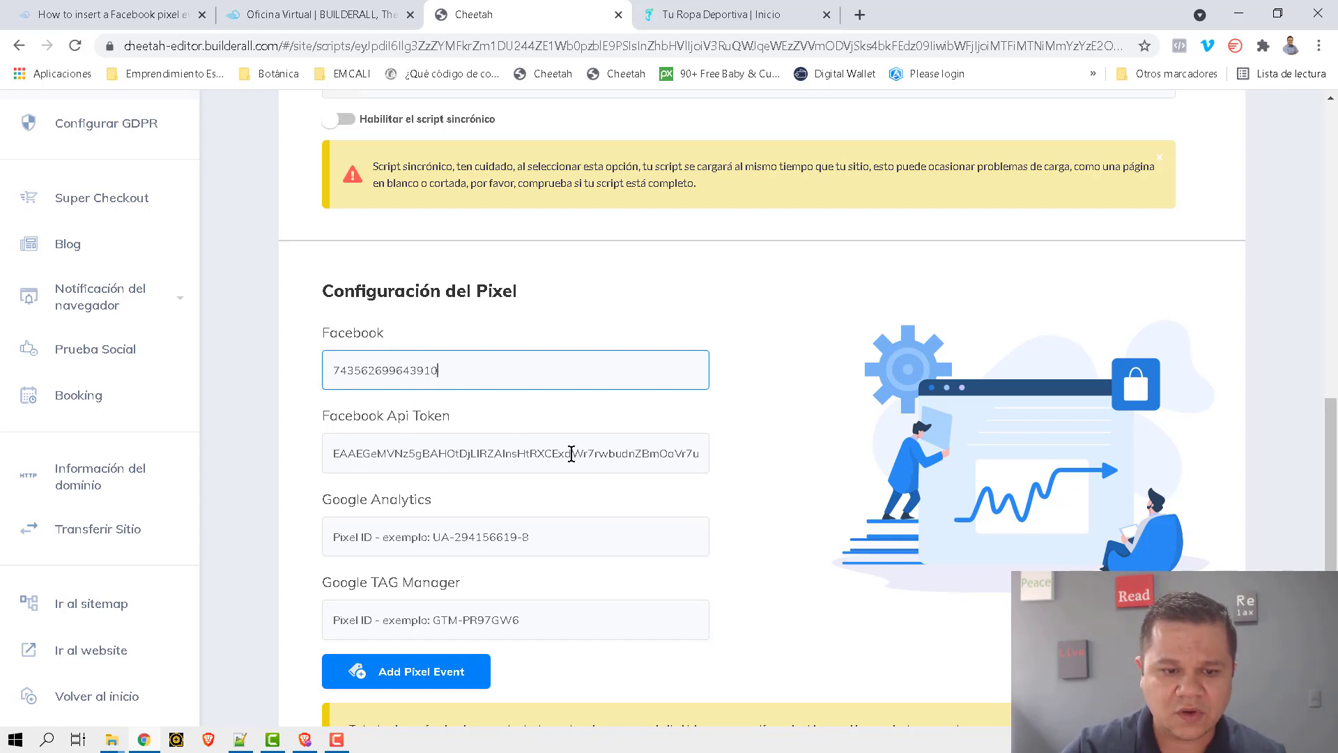
Save the script settings with the pixel configuration and republish the Tu Ropa Deportiva site.
{"action": "scroll", "coordinate": [876, 517], "scroll_direction": "up", "scroll_amount": 5}
{"action": "scroll", "coordinate": [869, 436], "scroll_direction": "down", "scroll_amount": 5}
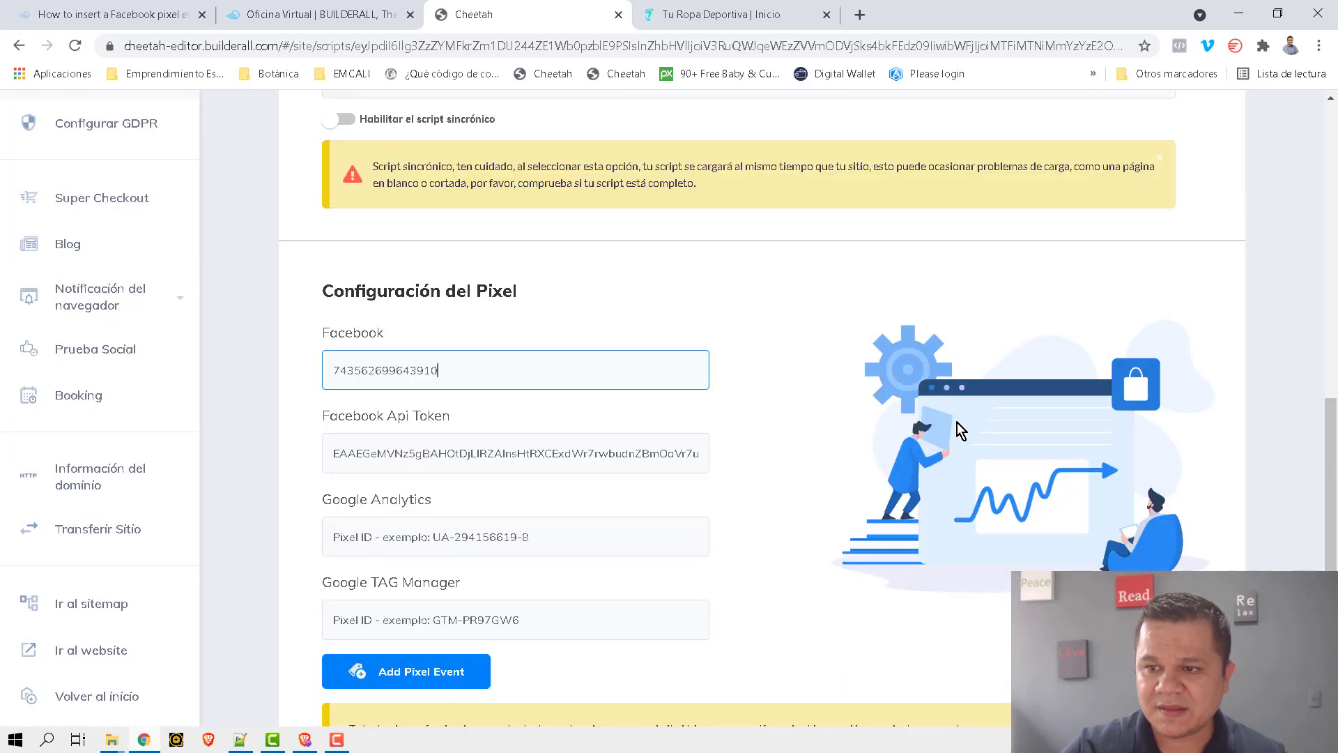
{"action": "scroll", "coordinate": [969, 418], "scroll_direction": "up", "scroll_amount": 5}
{"action": "scroll", "coordinate": [988, 411], "scroll_direction": "up", "scroll_amount": 5}
{"action": "left_click", "coordinate": [1154, 341]}
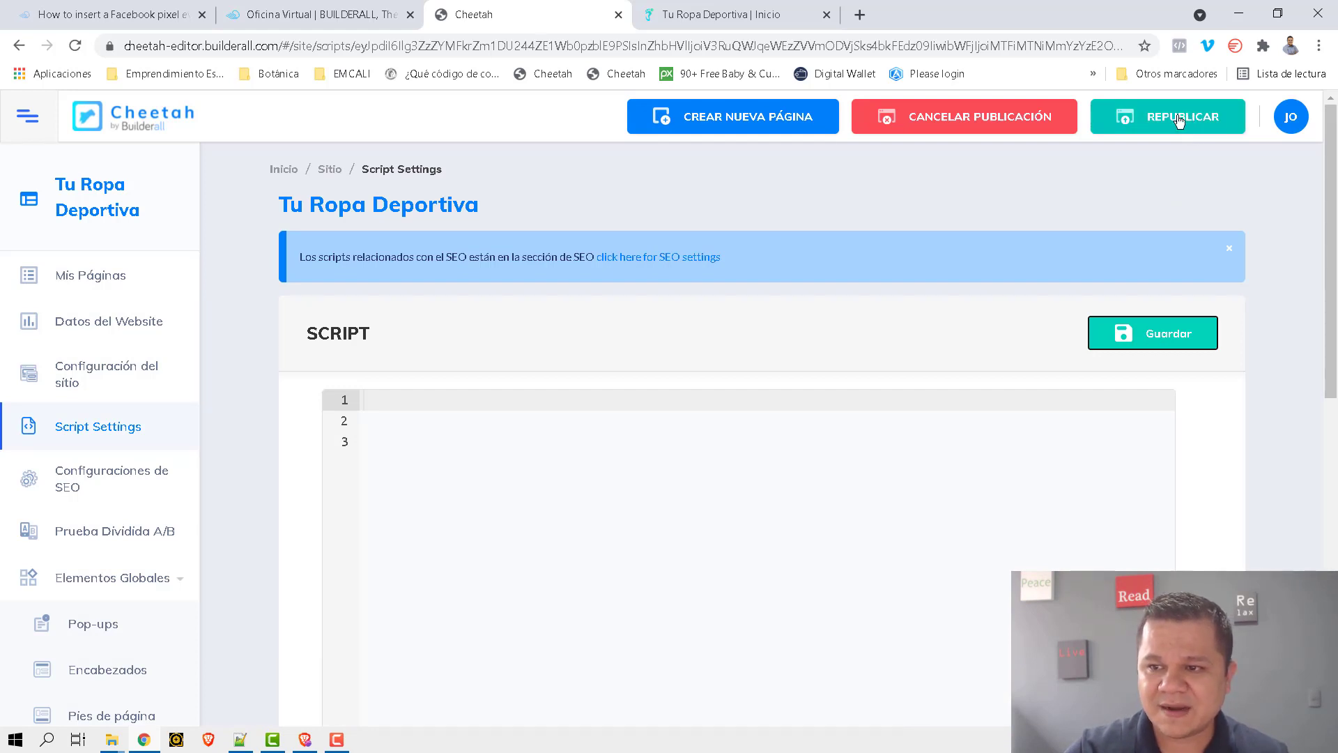
{"action": "left_click", "coordinate": [1179, 121]}
Look up the URL name of the INICIO page in the site's page list and select its text.
{"action": "scroll", "coordinate": [550, 469], "scroll_direction": "down", "scroll_amount": 10}
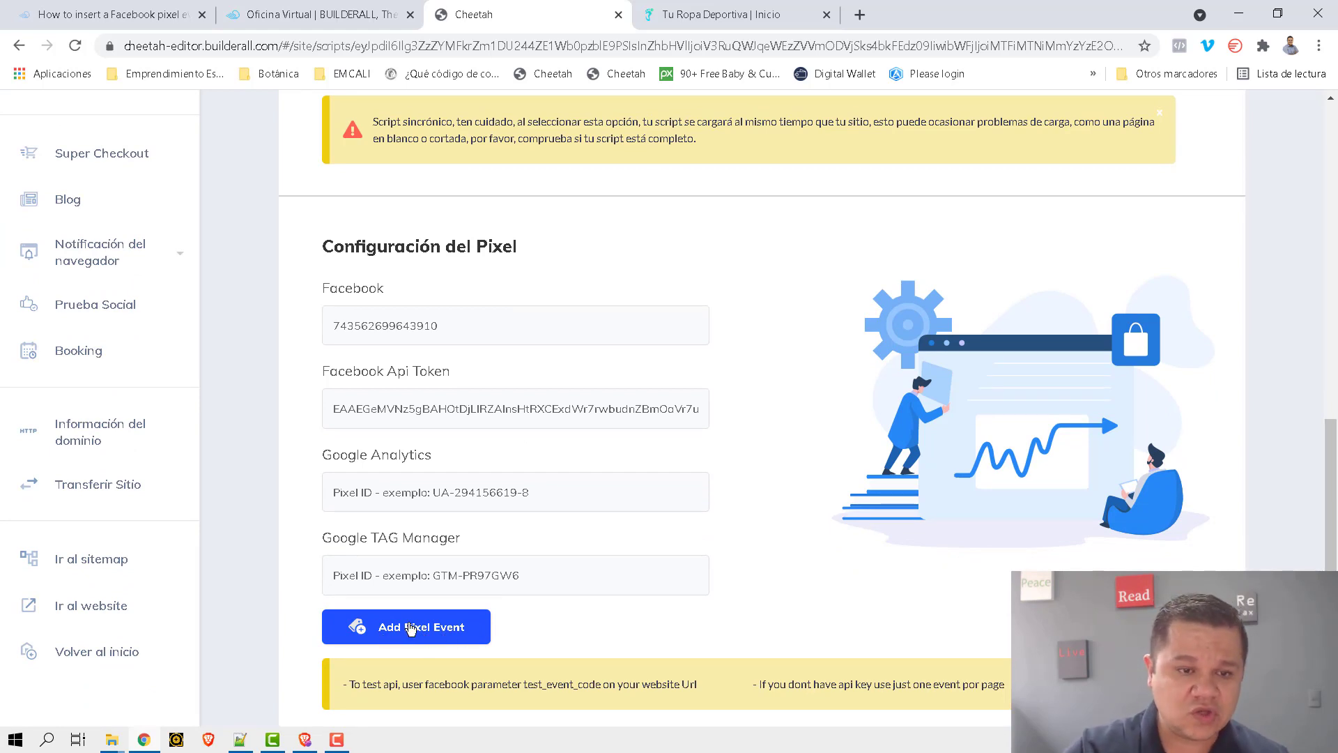
{"action": "scroll", "coordinate": [411, 628], "scroll_direction": "up", "scroll_amount": 10}
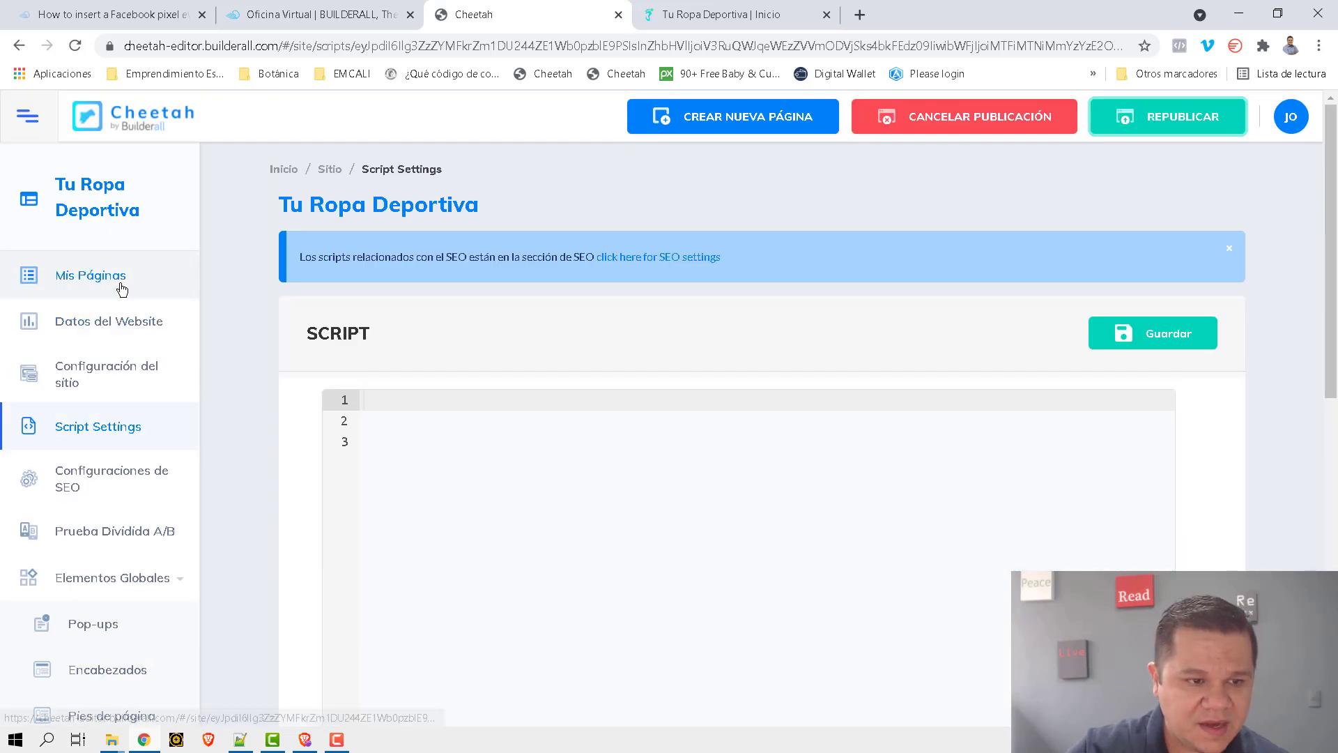
{"action": "left_click", "coordinate": [122, 287]}
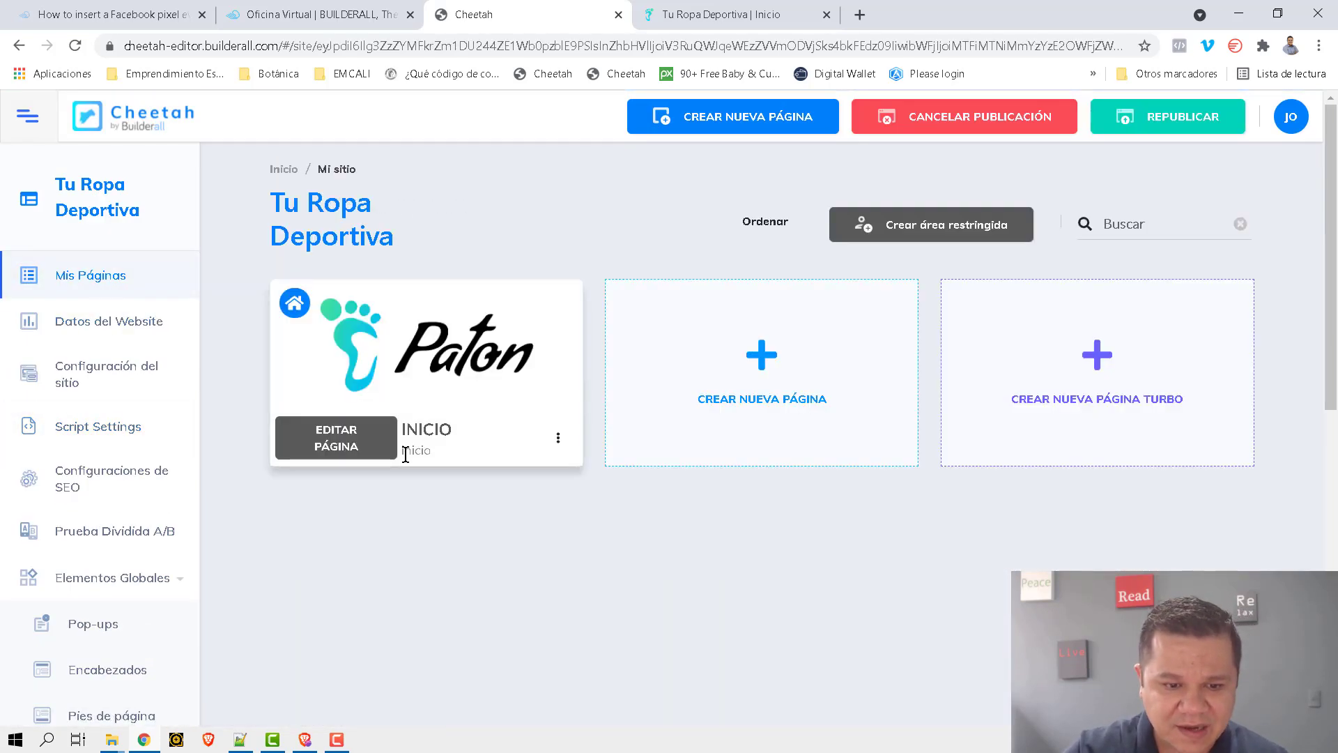
{"action": "left_click_drag", "start_coordinate": [403, 453], "coordinate": [432, 454]}
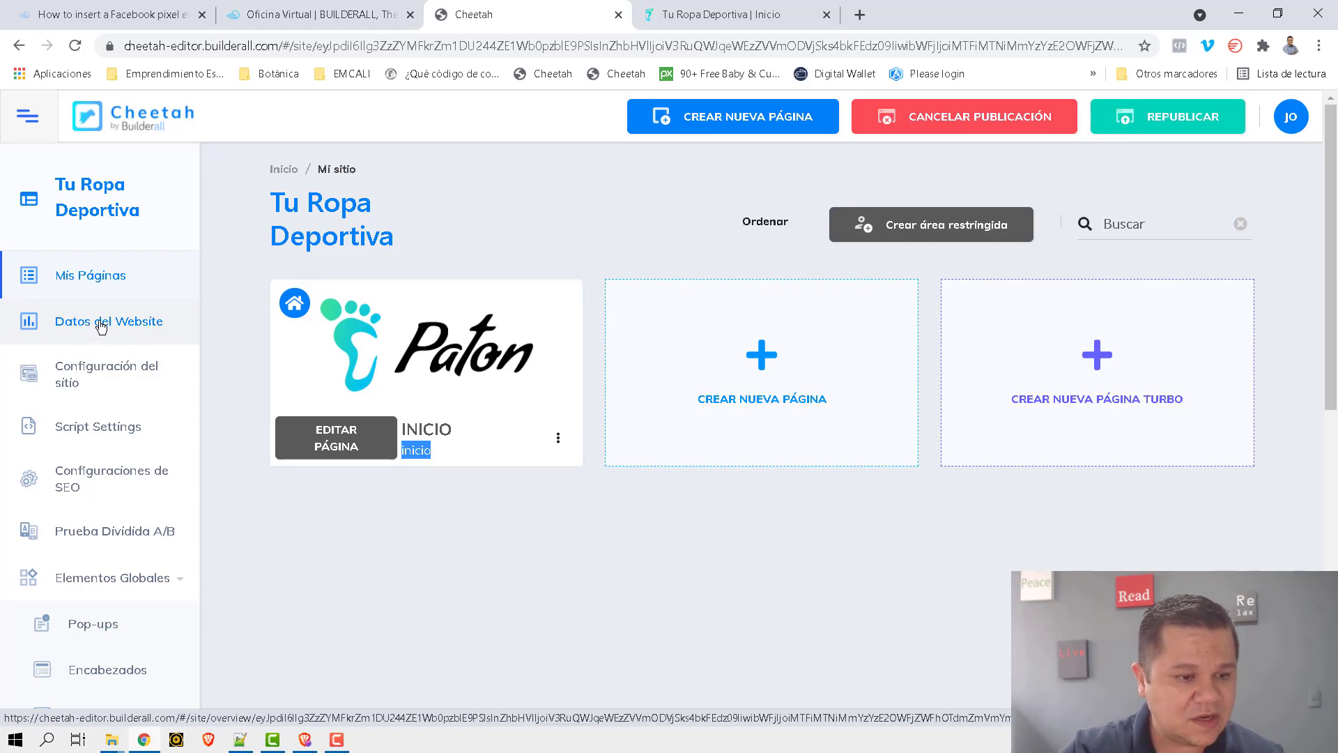
Add a pixel event in the site's Script Settings with Origin URL inicio and Pixel Event VISITOPAGINAOFERTA, and save it.
{"action": "left_click", "coordinate": [92, 426]}
{"action": "scroll", "coordinate": [440, 529], "scroll_direction": "down", "scroll_amount": 10}
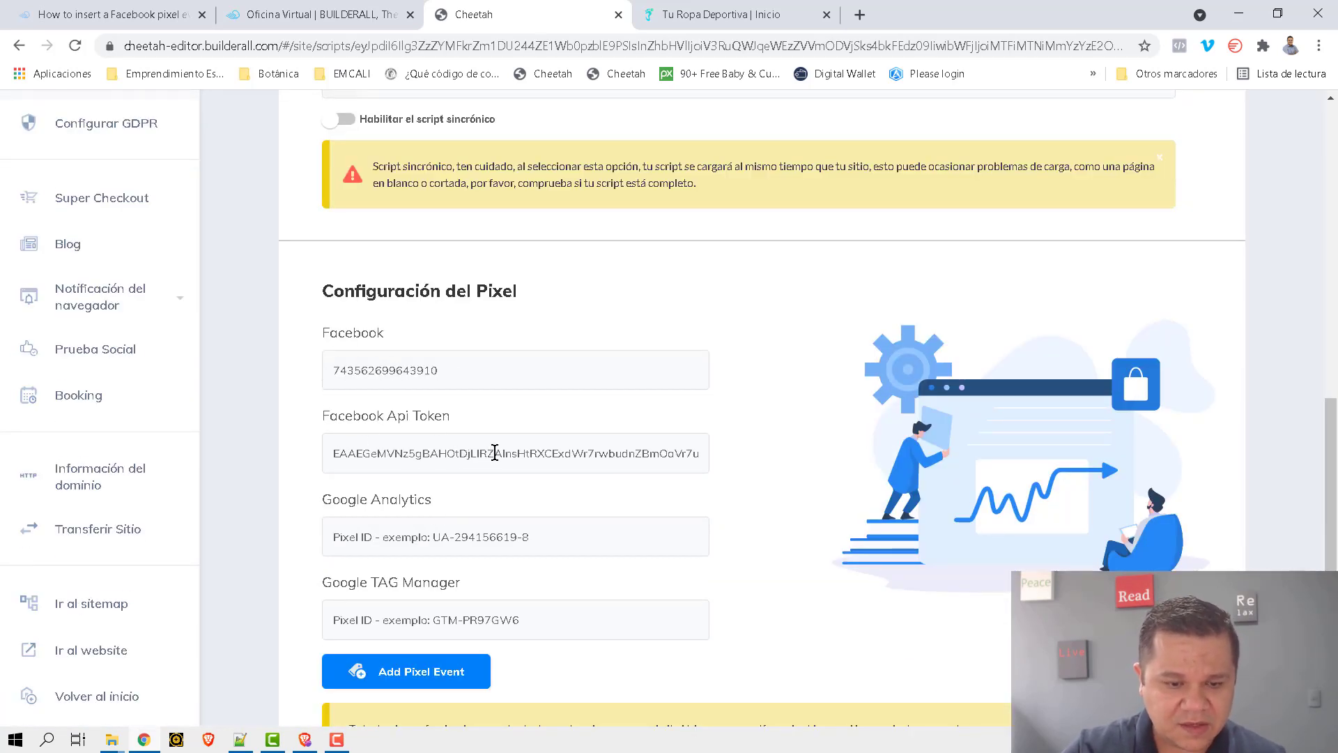
{"action": "scroll", "coordinate": [415, 596], "scroll_direction": "down", "scroll_amount": 1}
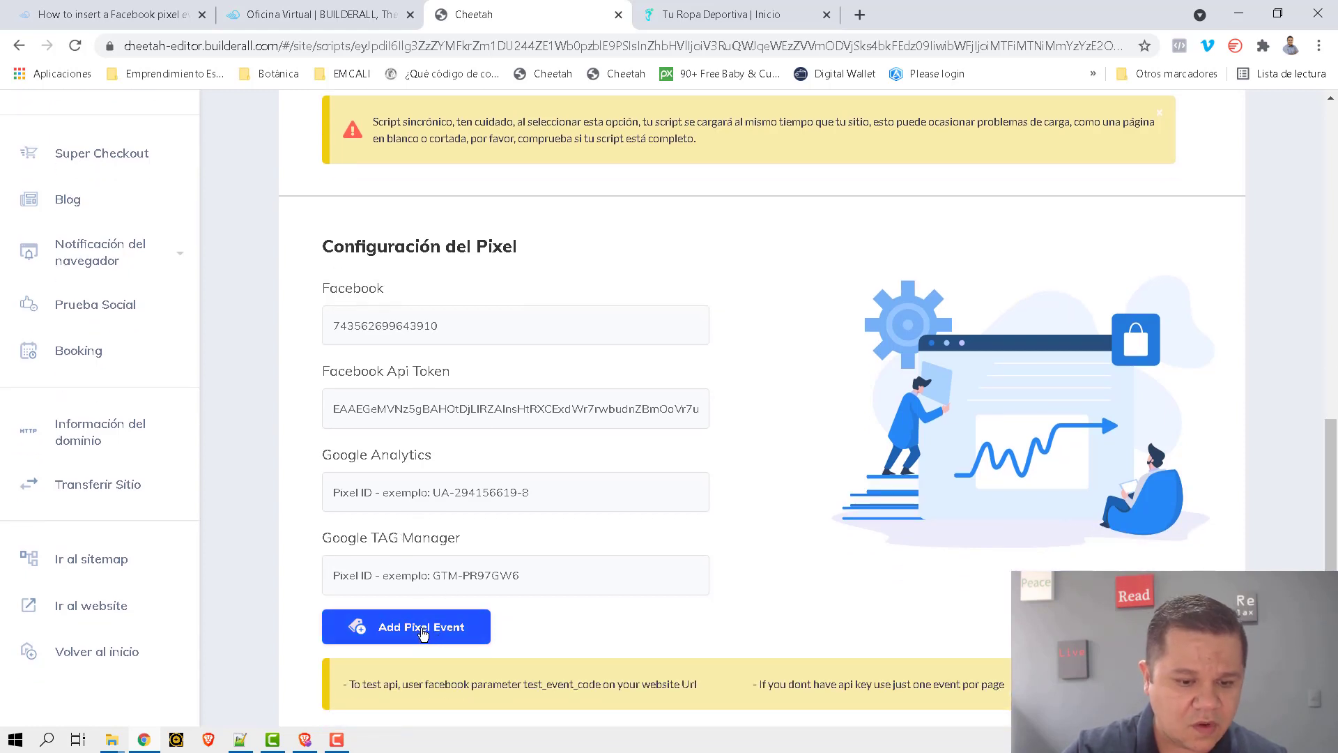
{"action": "left_click", "coordinate": [422, 630]}
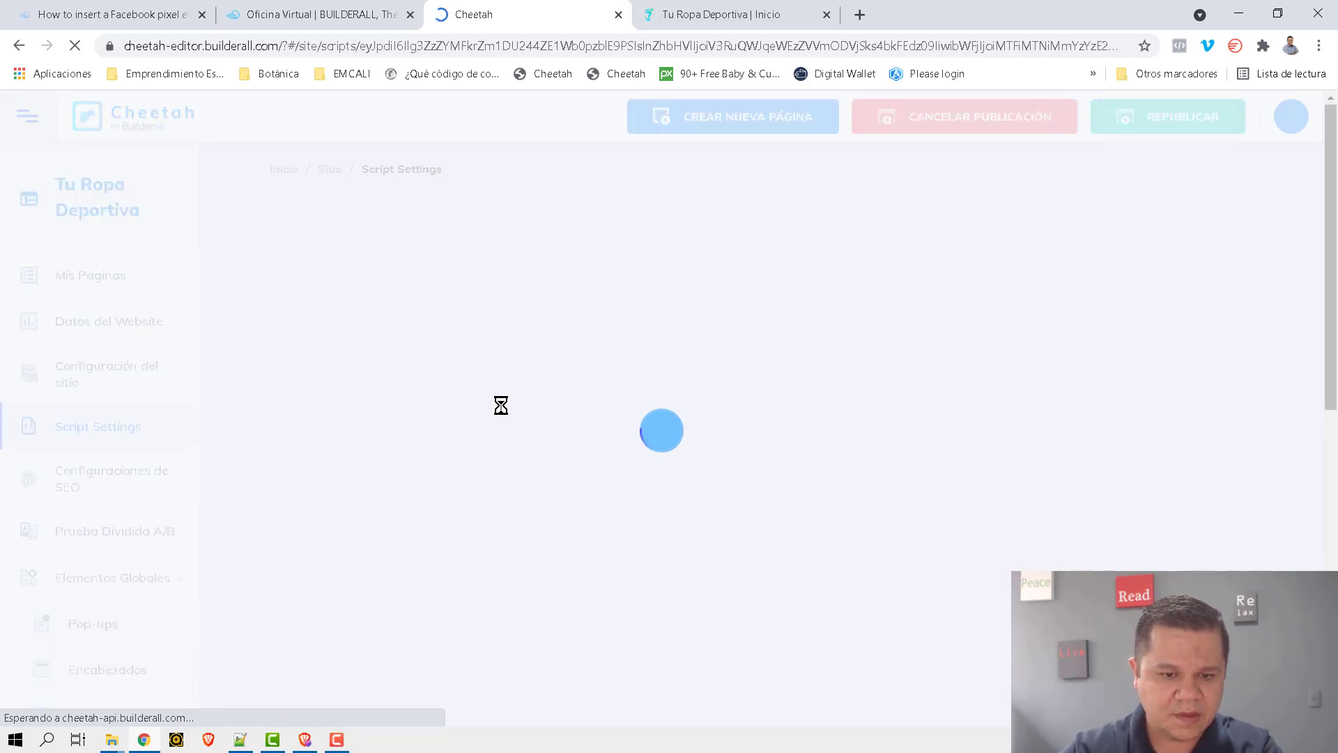
{"action": "scroll", "coordinate": [488, 488], "scroll_direction": "down", "scroll_amount": 10}
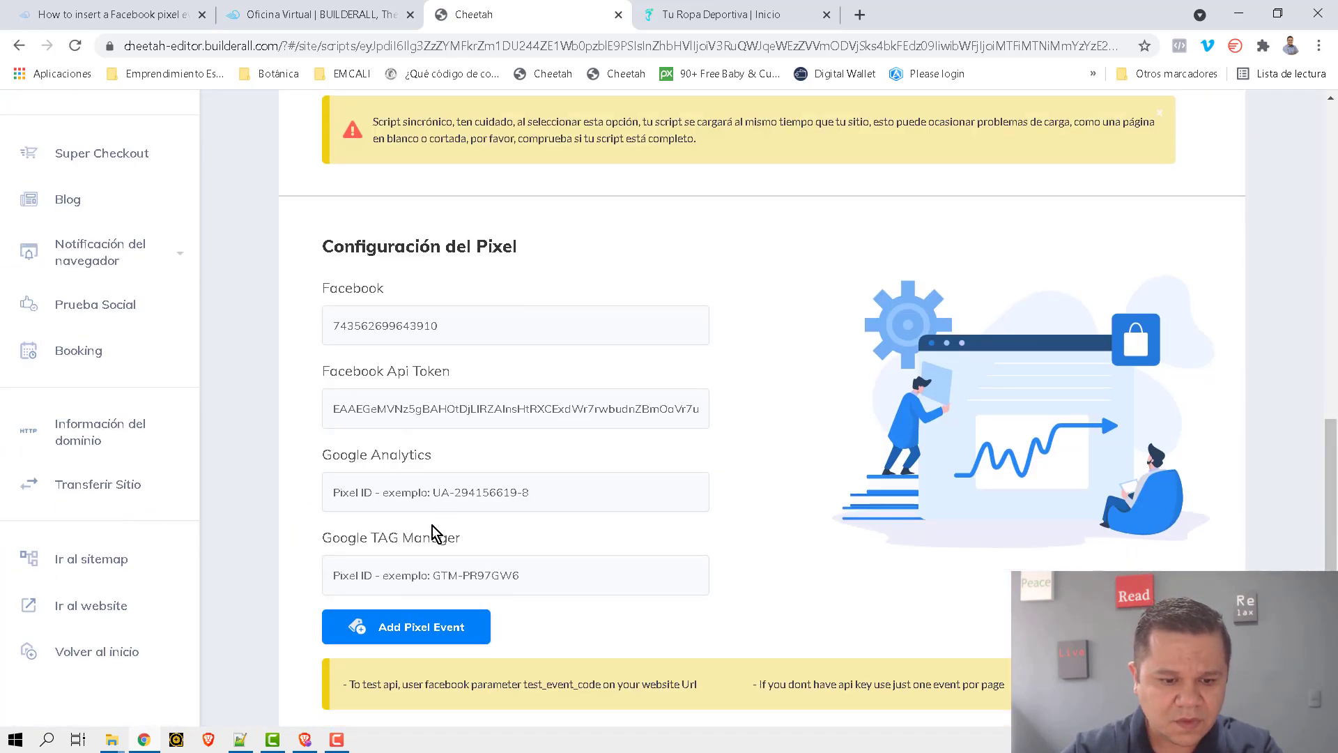
{"action": "left_click", "coordinate": [394, 628]}
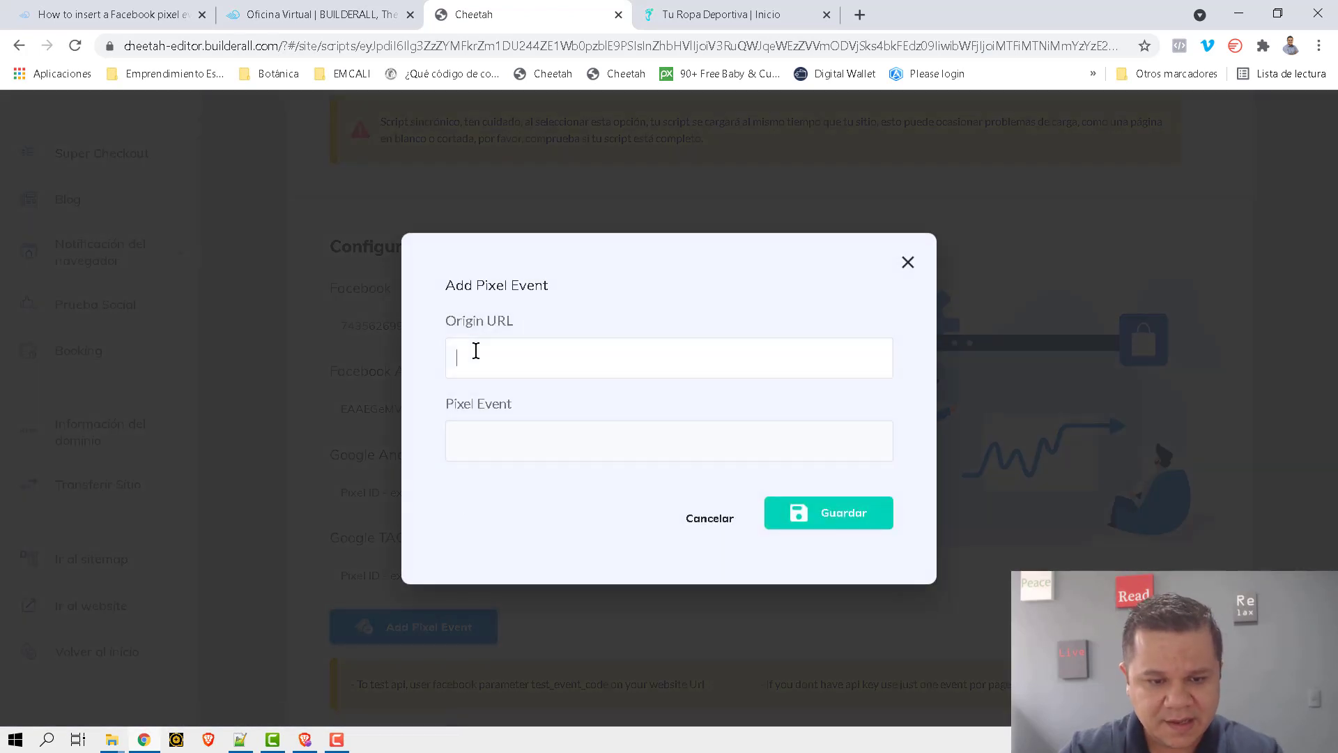
{"action": "key", "text": "ctrl+v"}
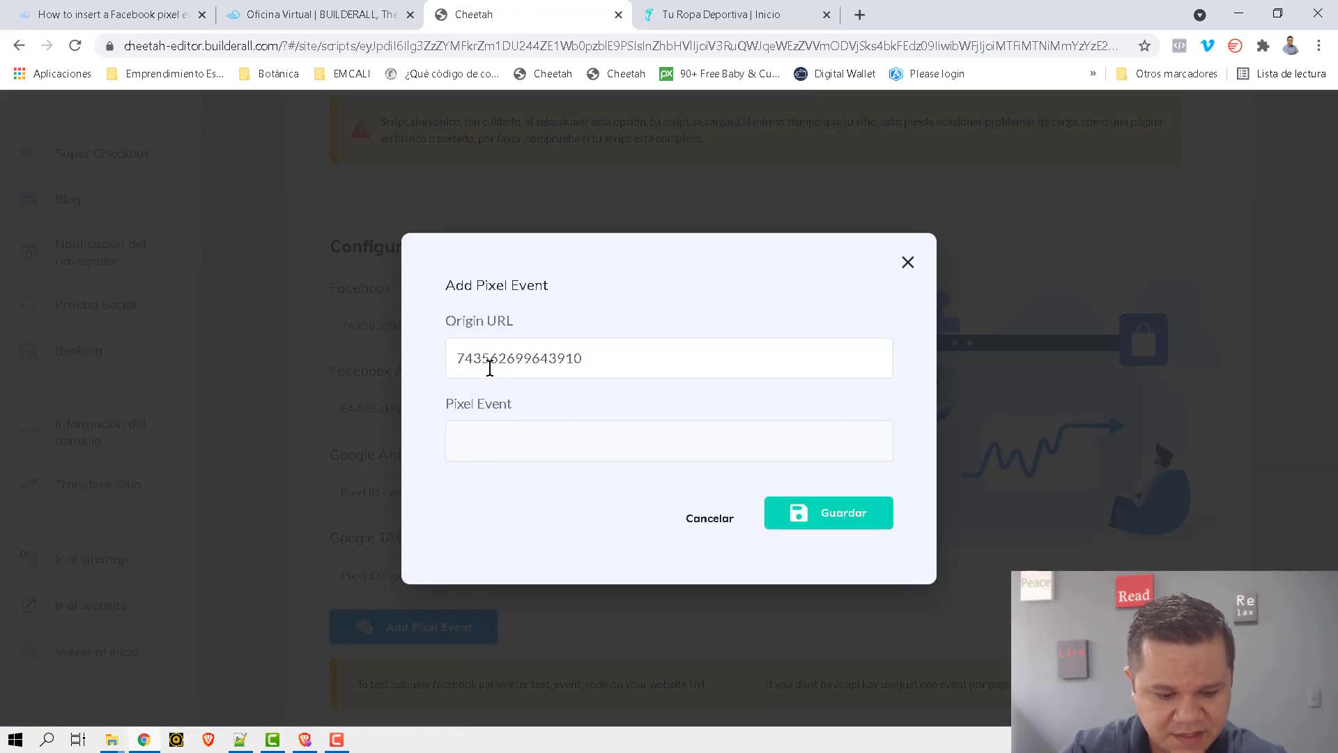
{"action": "key", "text": "ctrl+z"}
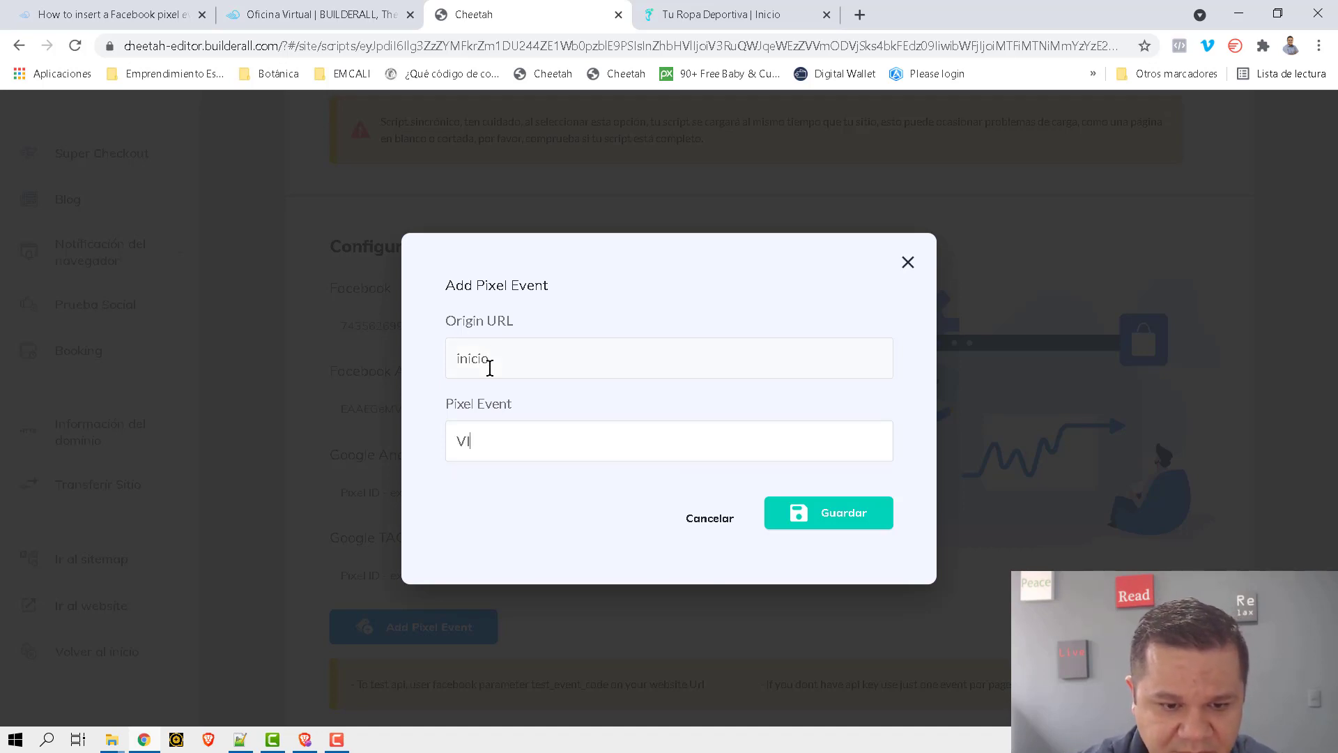
{"action": "type", "text": "VISITOPAGINAOFERTA"}
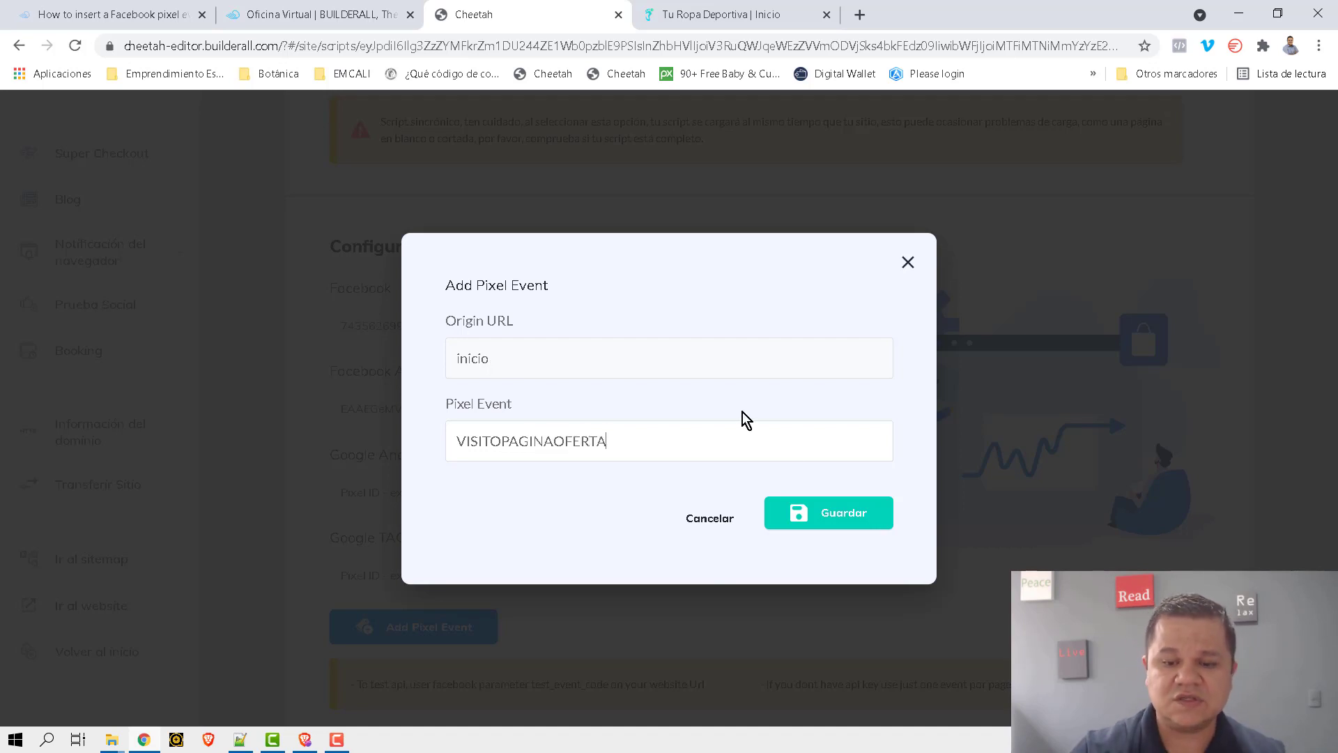
{"action": "left_click", "coordinate": [858, 525]}
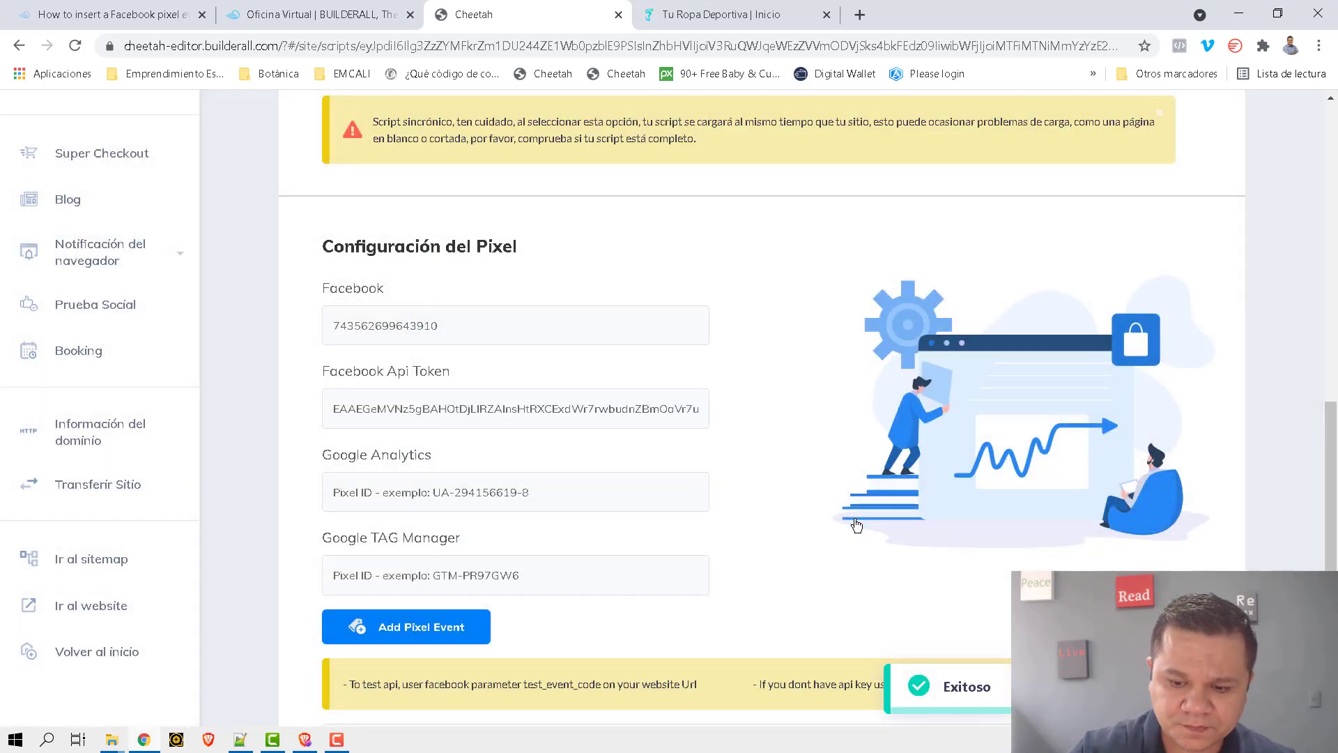
Save the script settings with the new pixel event and republish the Tu Ropa Deportiva site.
{"action": "scroll", "coordinate": [788, 534], "scroll_direction": "up", "scroll_amount": 9}
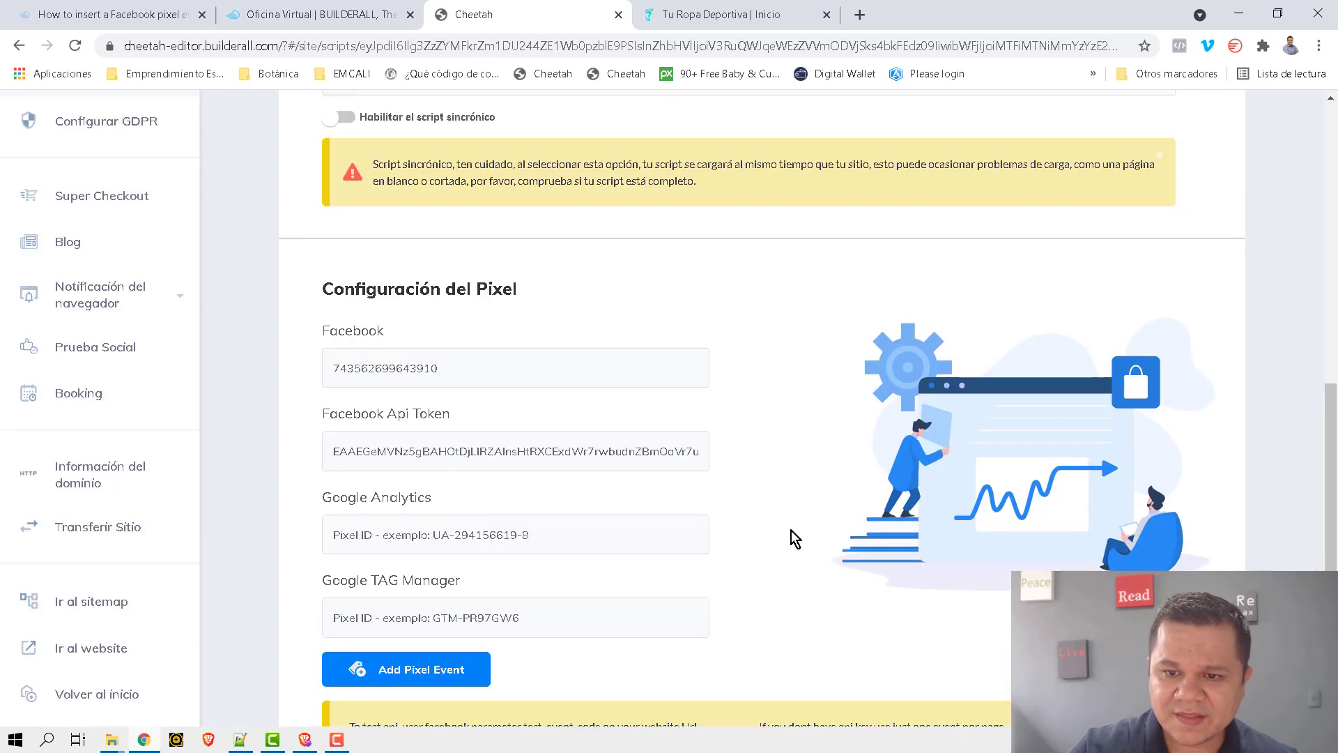
{"action": "left_click", "coordinate": [1170, 304]}
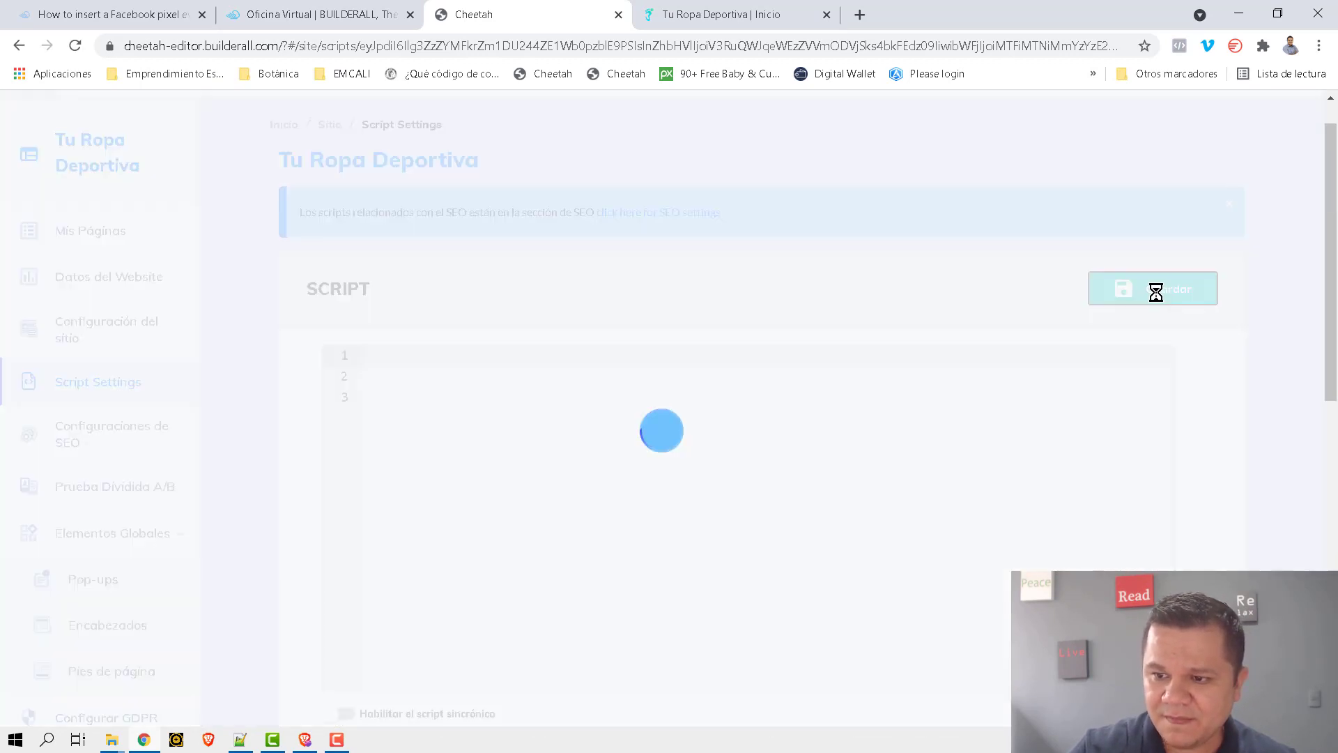
{"action": "scroll", "coordinate": [1171, 307], "scroll_direction": "up", "scroll_amount": 1}
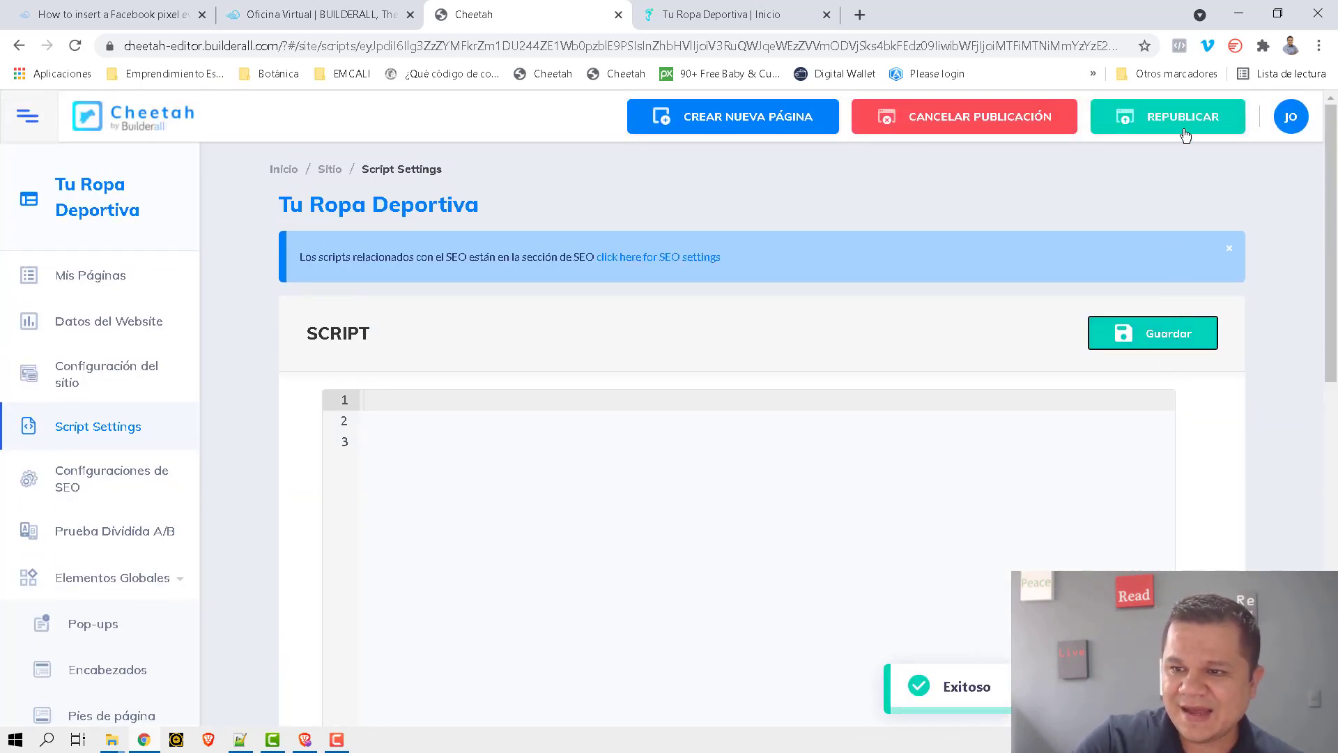
{"action": "left_click", "coordinate": [1185, 126]}
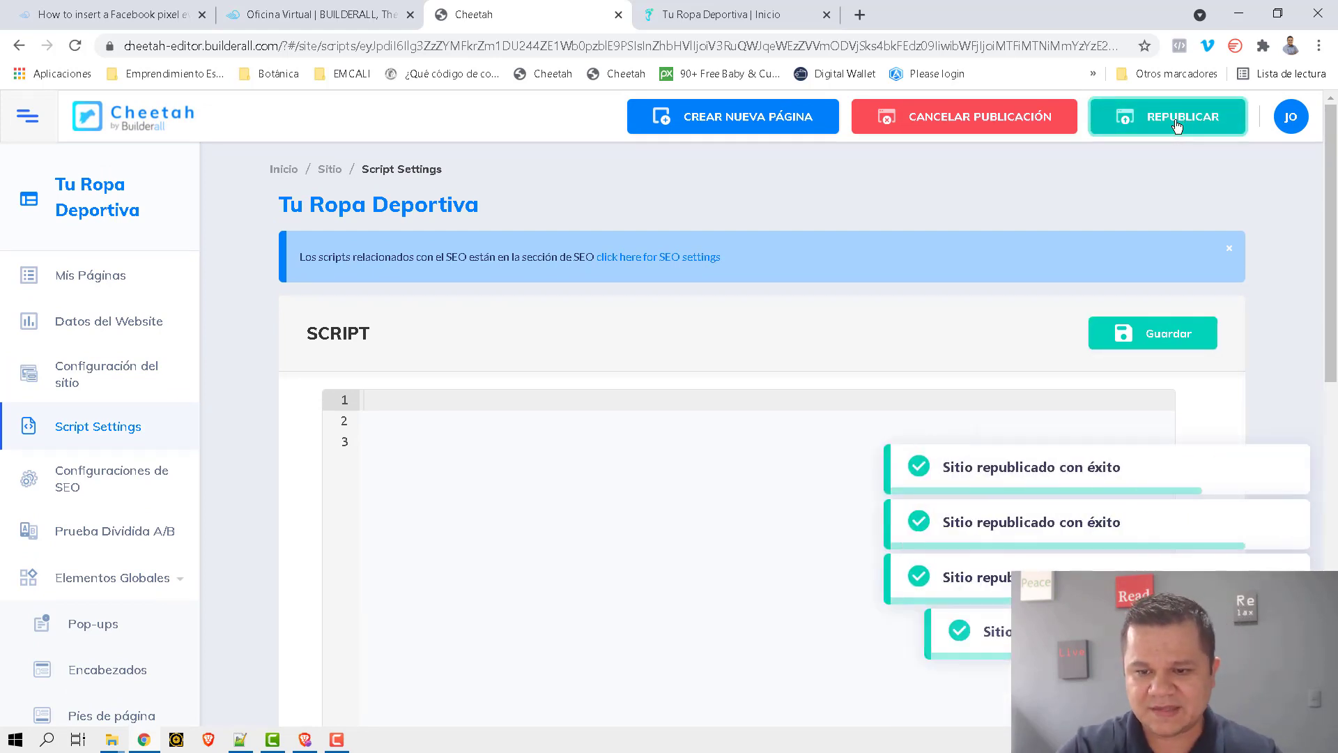
{"action": "scroll", "coordinate": [308, 518], "scroll_direction": "down", "scroll_amount": 5}
{"action": "scroll", "coordinate": [308, 518], "scroll_direction": "up", "scroll_amount": 5}
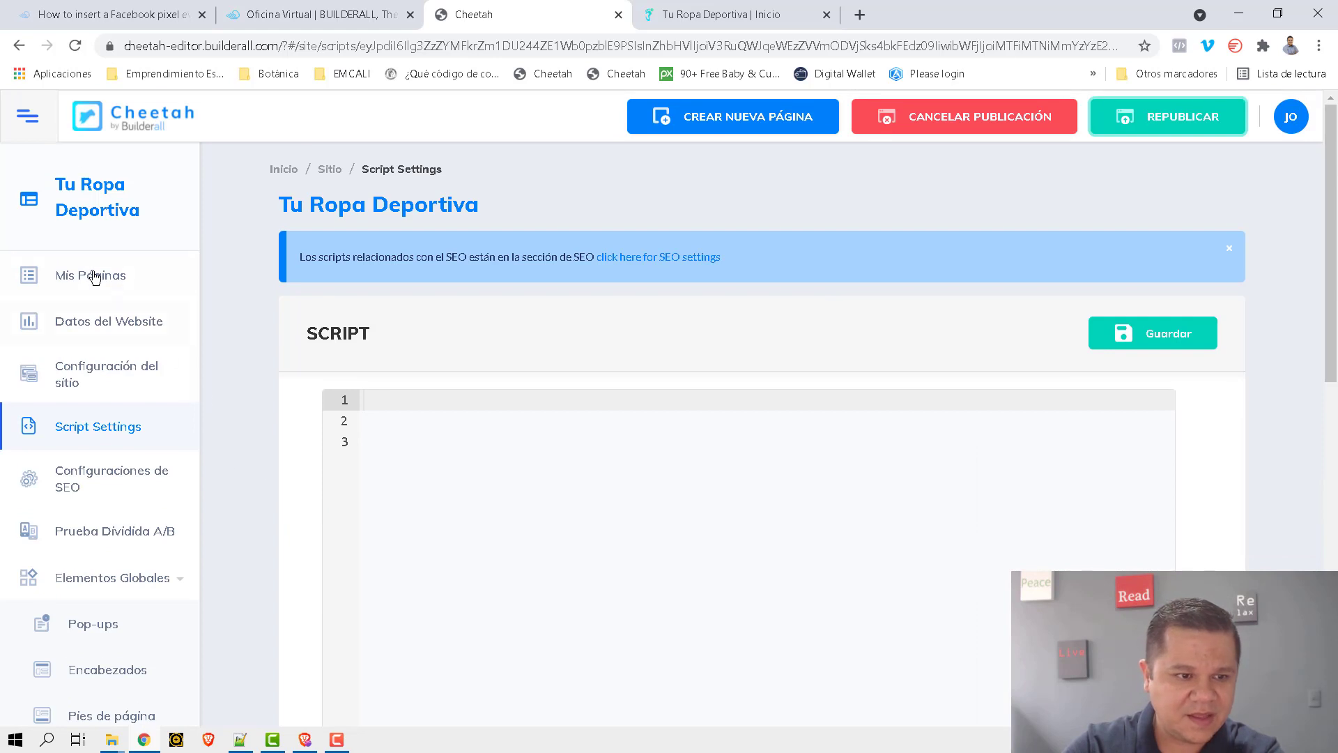
Reload the published offer page at oferta.paton.com.co and inspect its pixel with Facebook Pixel Helper.
{"action": "left_click", "coordinate": [706, 15]}
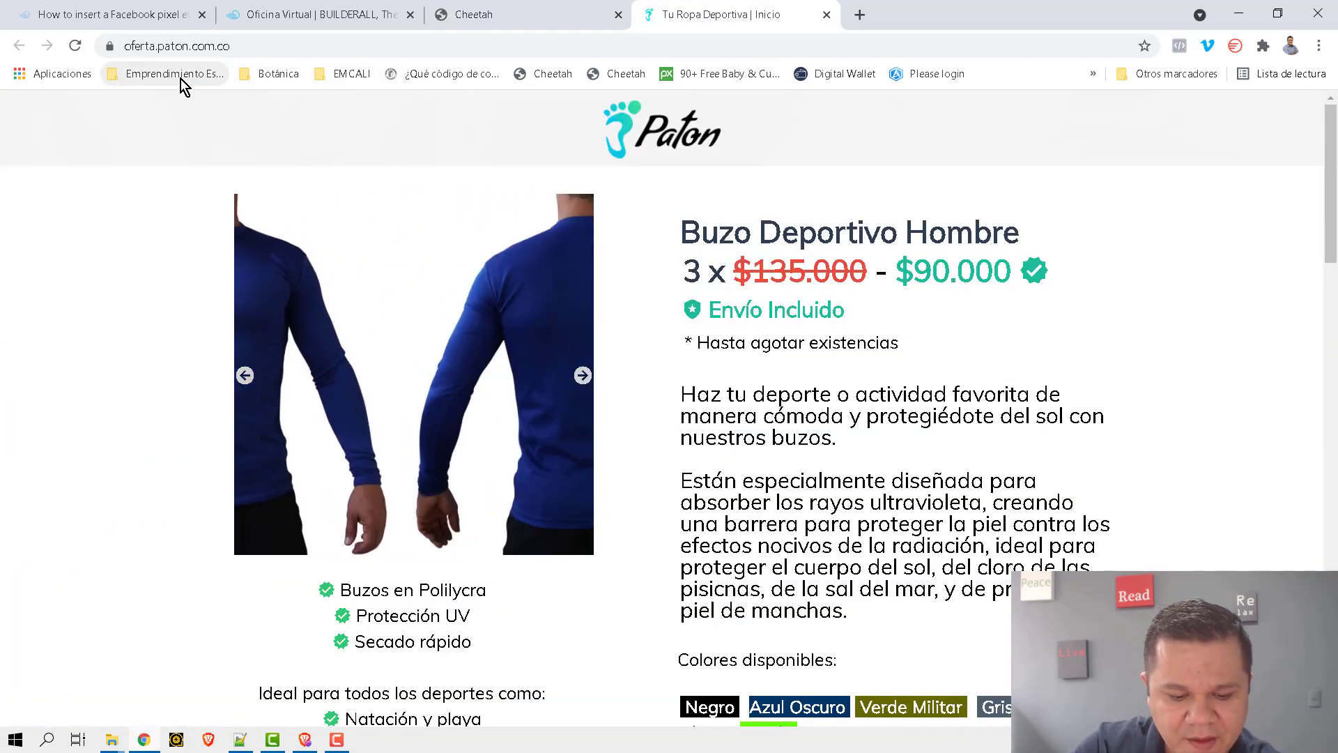
{"action": "key", "text": "F5"}
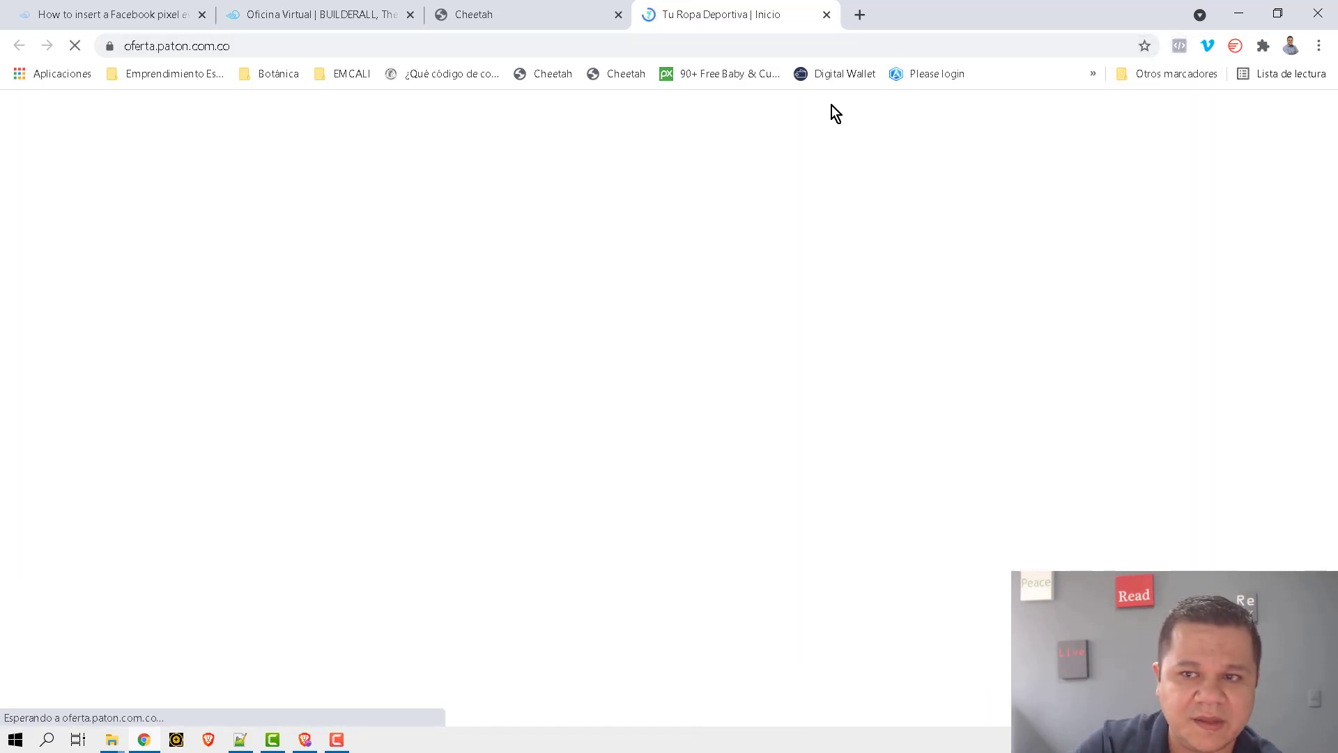
{"action": "left_click", "coordinate": [1182, 53]}
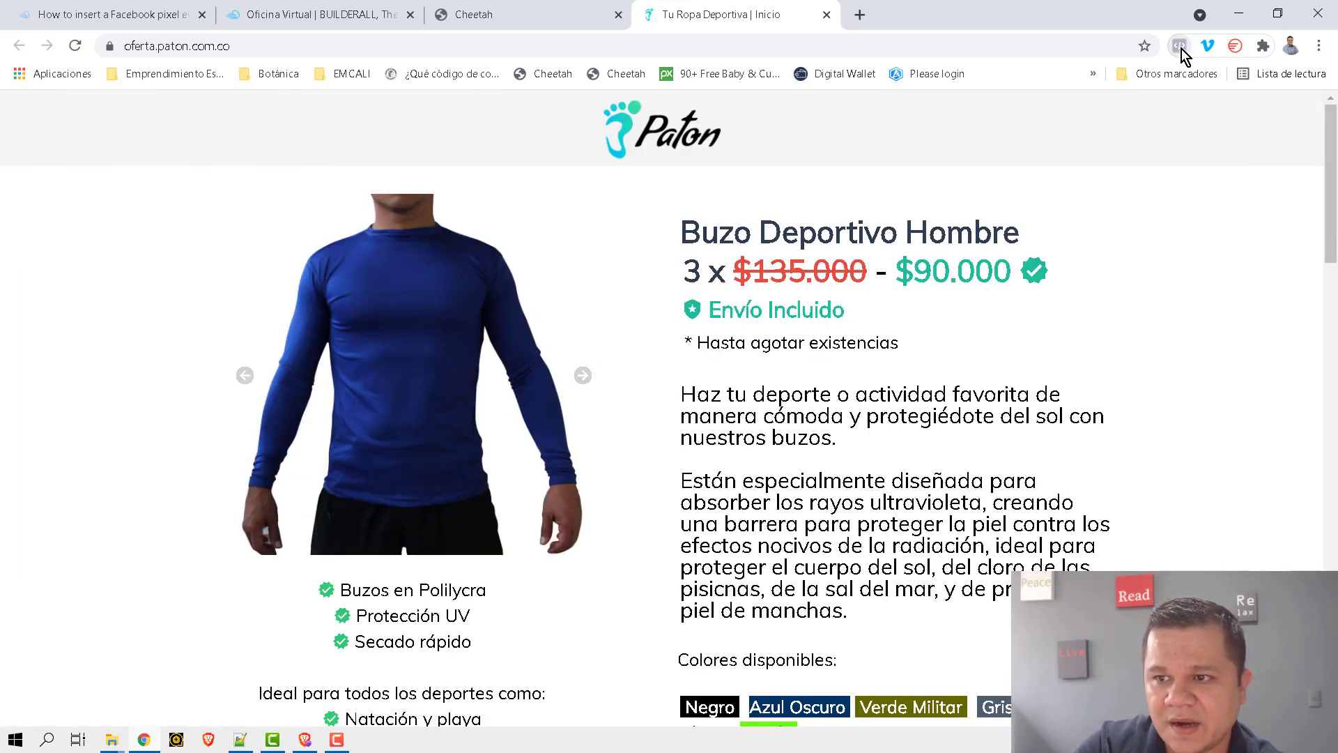
{"action": "left_click", "coordinate": [1182, 49]}
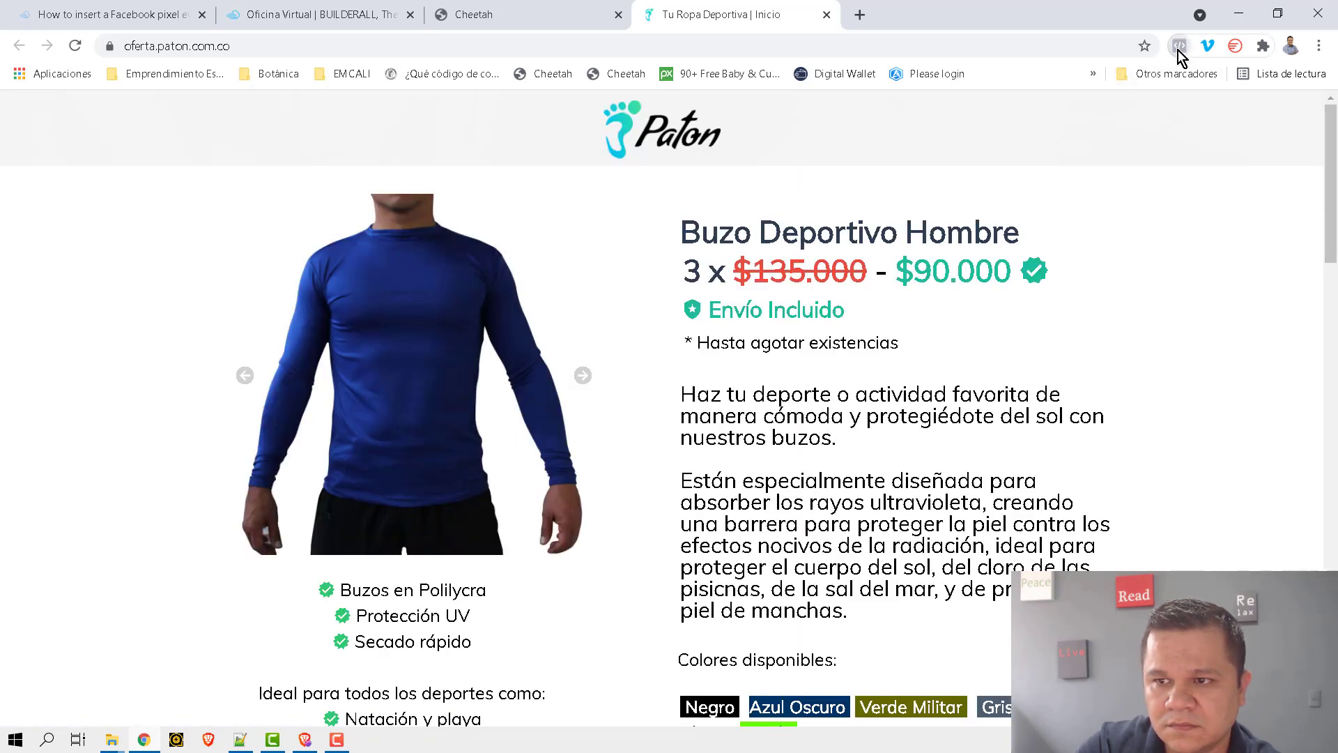
{"action": "left_click", "coordinate": [1178, 46]}
{"action": "left_click", "coordinate": [1176, 220]}
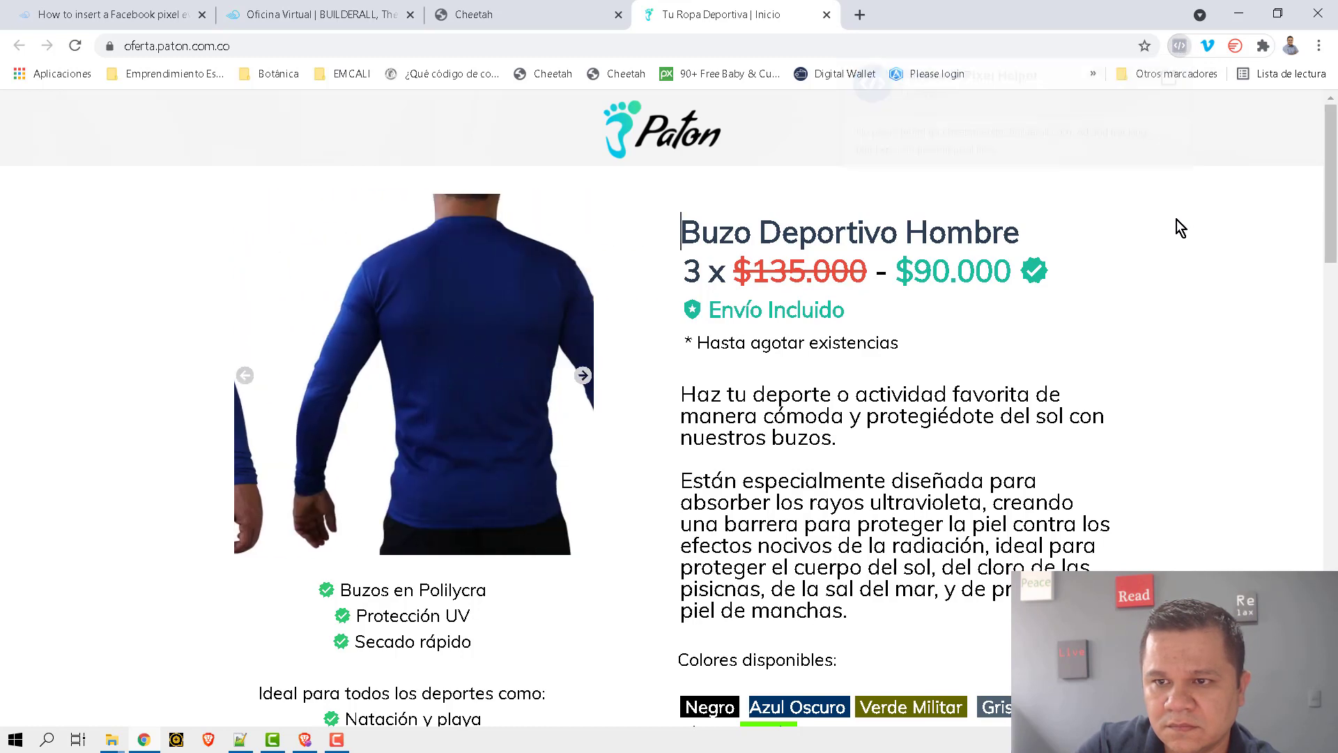
{"action": "left_click", "coordinate": [1178, 46]}
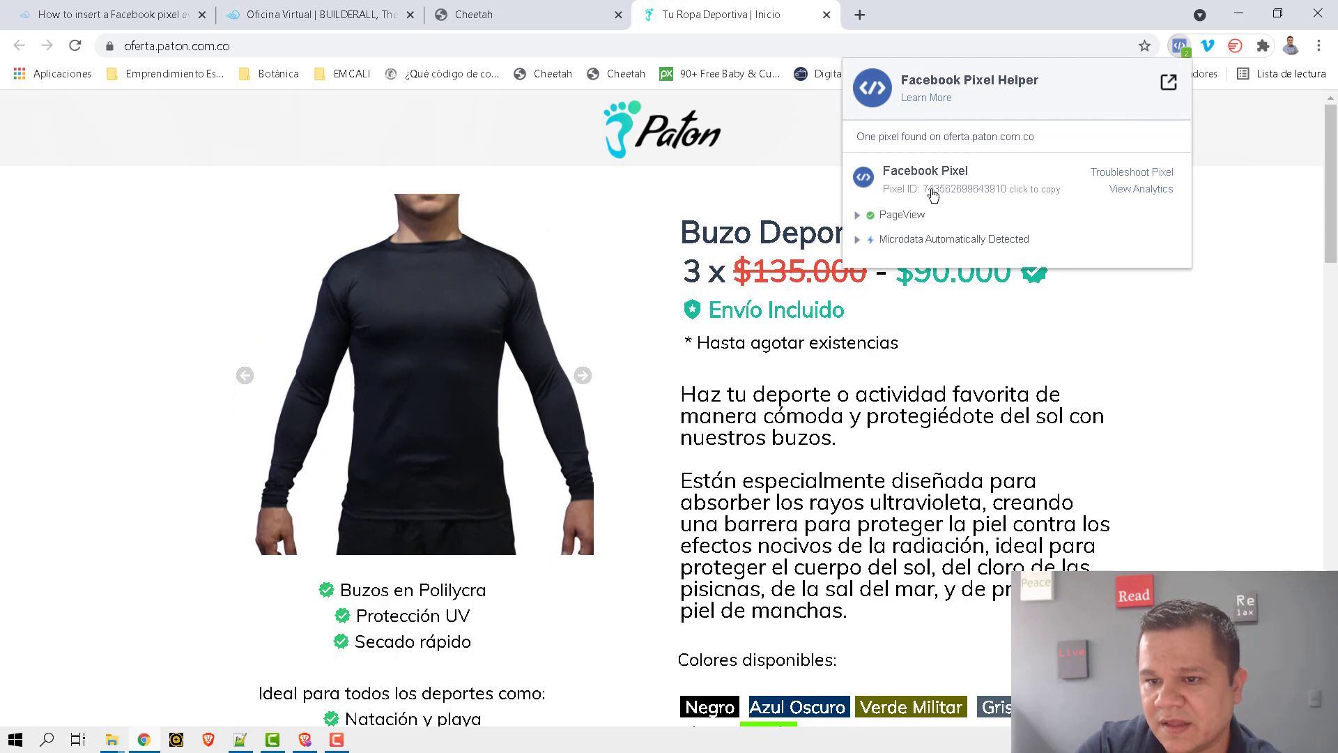
Compare the pixel ID in Facebook Pixel Helper with the pixel identifier in Facebook's Events Manager, and close the helper.
{"action": "key", "text": "alt+Tab"}
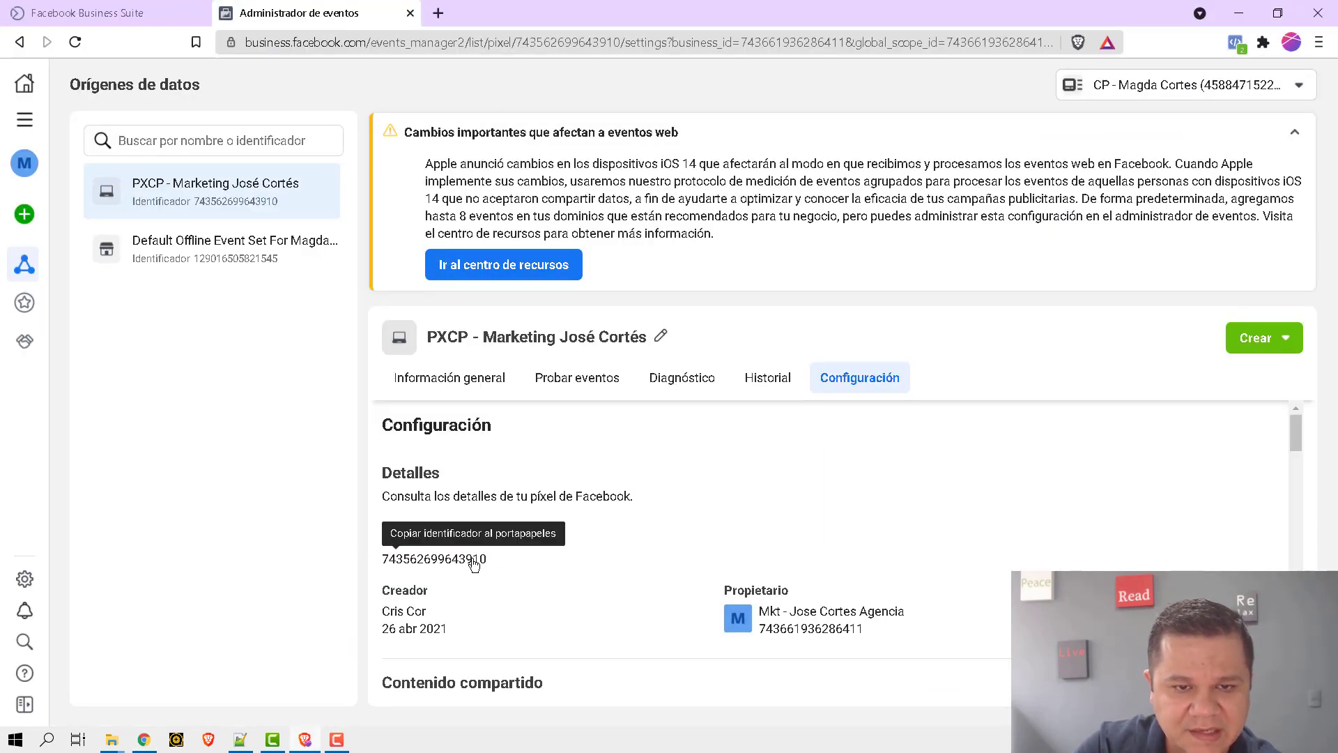
{"action": "key", "text": "alt+Tab"}
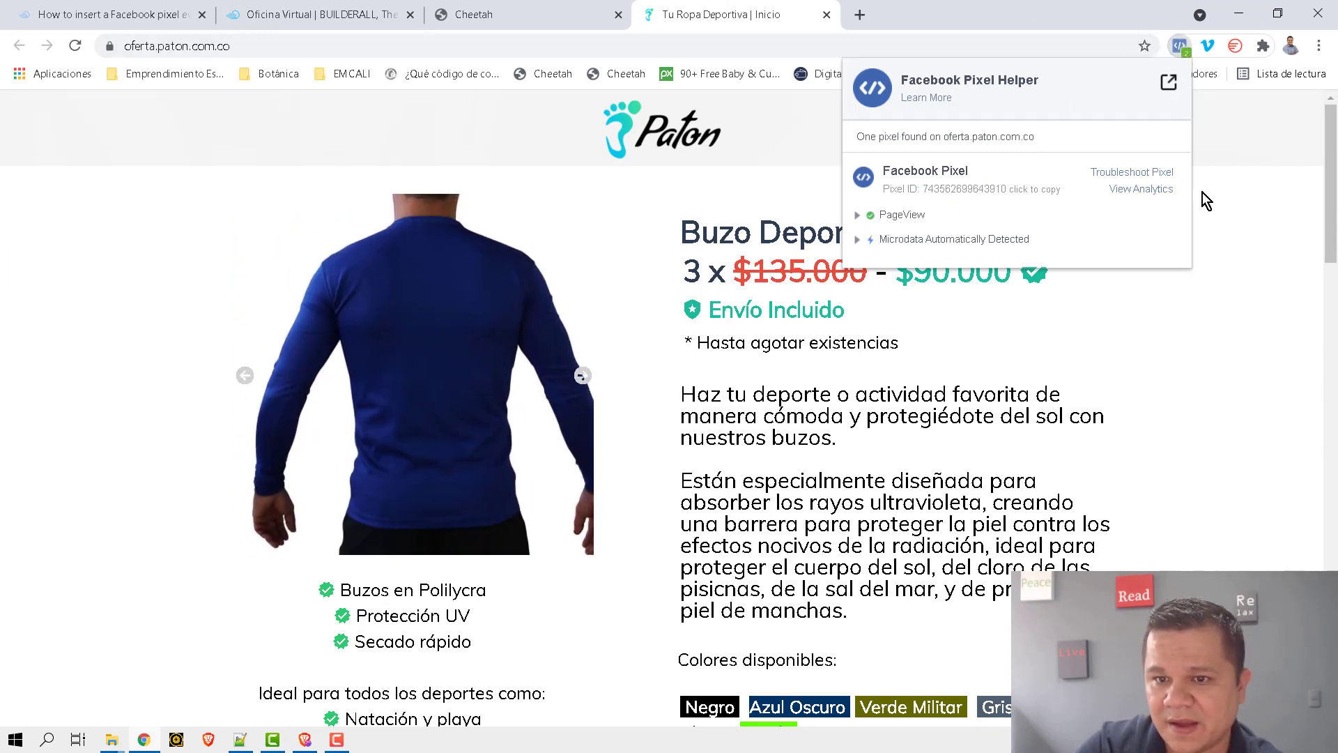
{"action": "left_click", "coordinate": [1240, 198]}
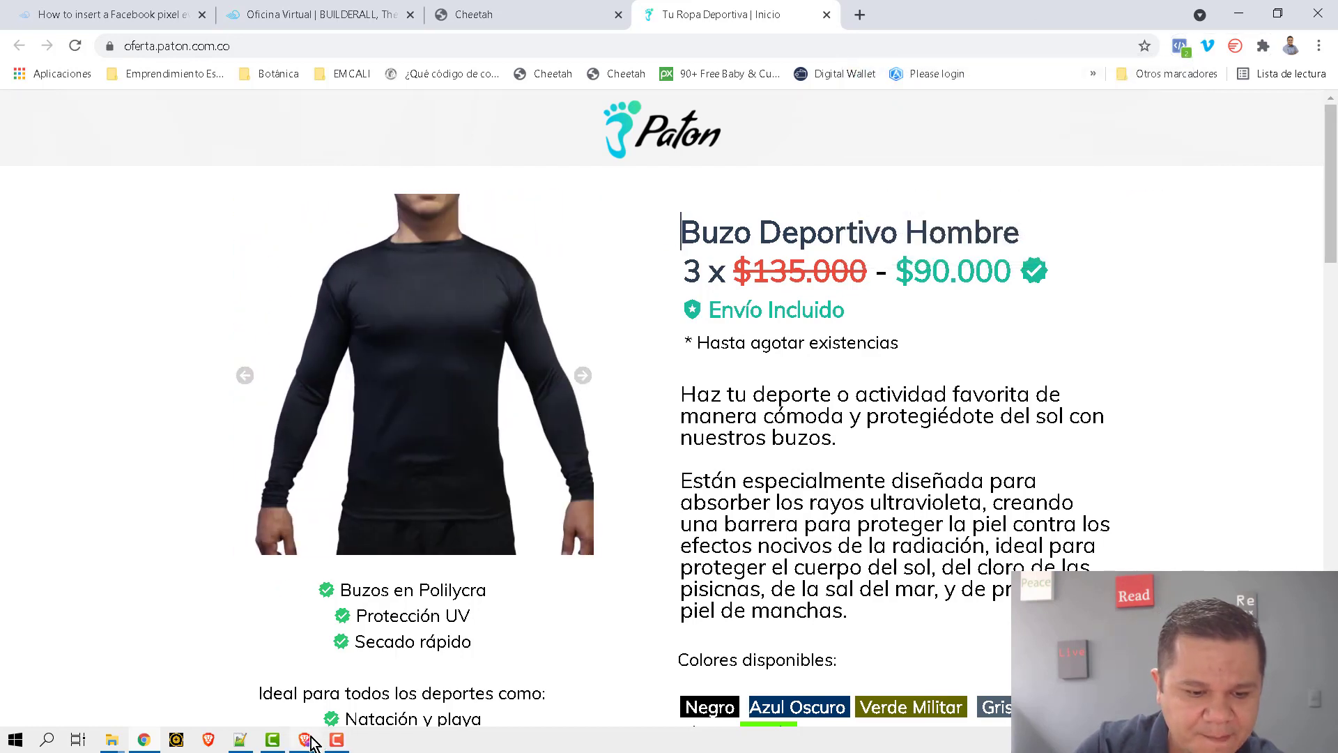
Switch to Facebook's Events Manager and look up the server test code in the pixel's event testing section.
{"action": "left_click", "coordinate": [311, 739]}
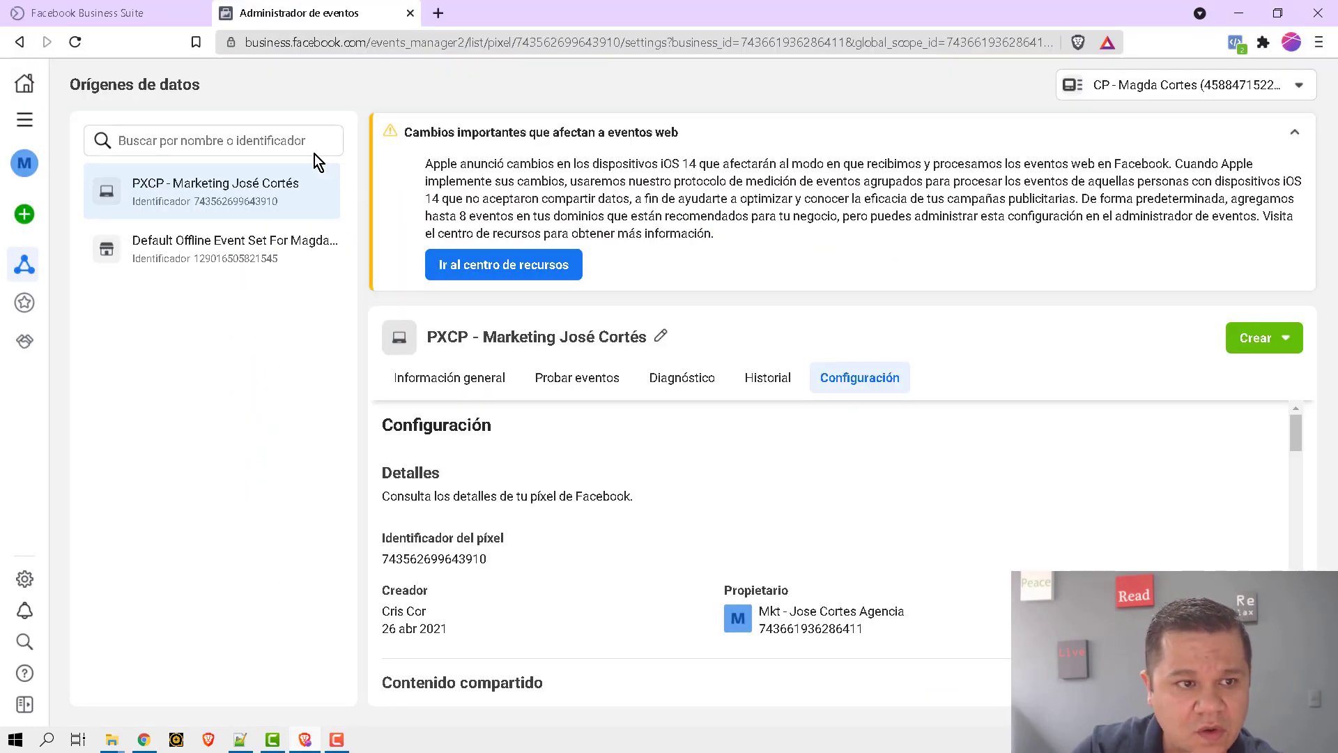
{"action": "left_click", "coordinate": [571, 382]}
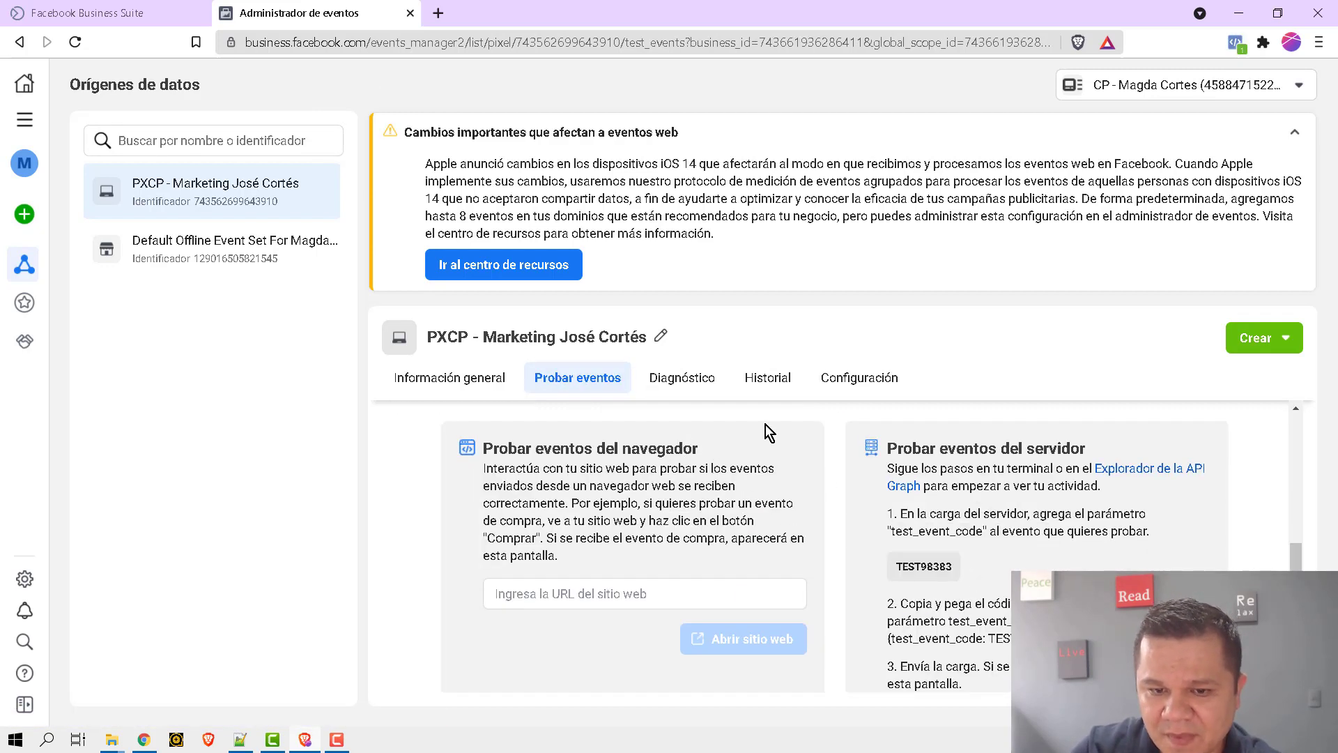
{"action": "scroll", "coordinate": [888, 588], "scroll_direction": "down", "scroll_amount": 1}
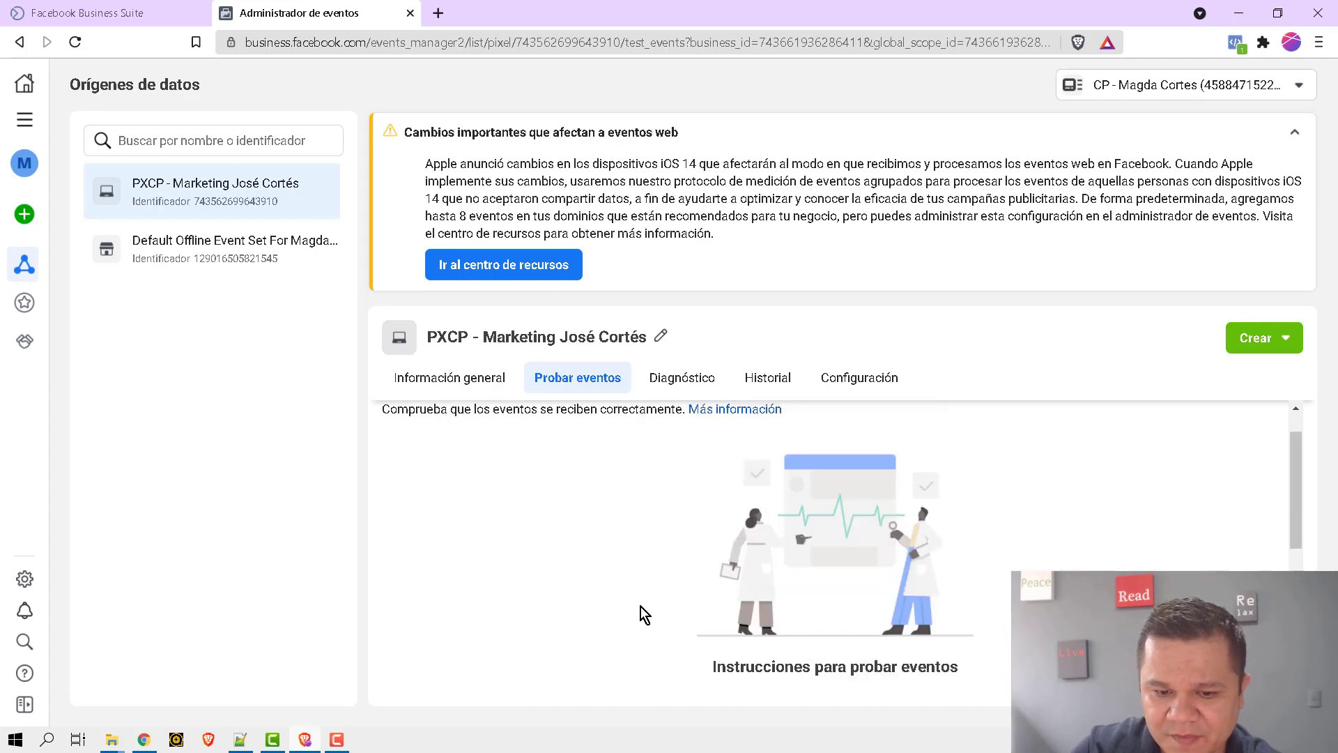
{"action": "scroll", "coordinate": [645, 615], "scroll_direction": "down", "scroll_amount": 3}
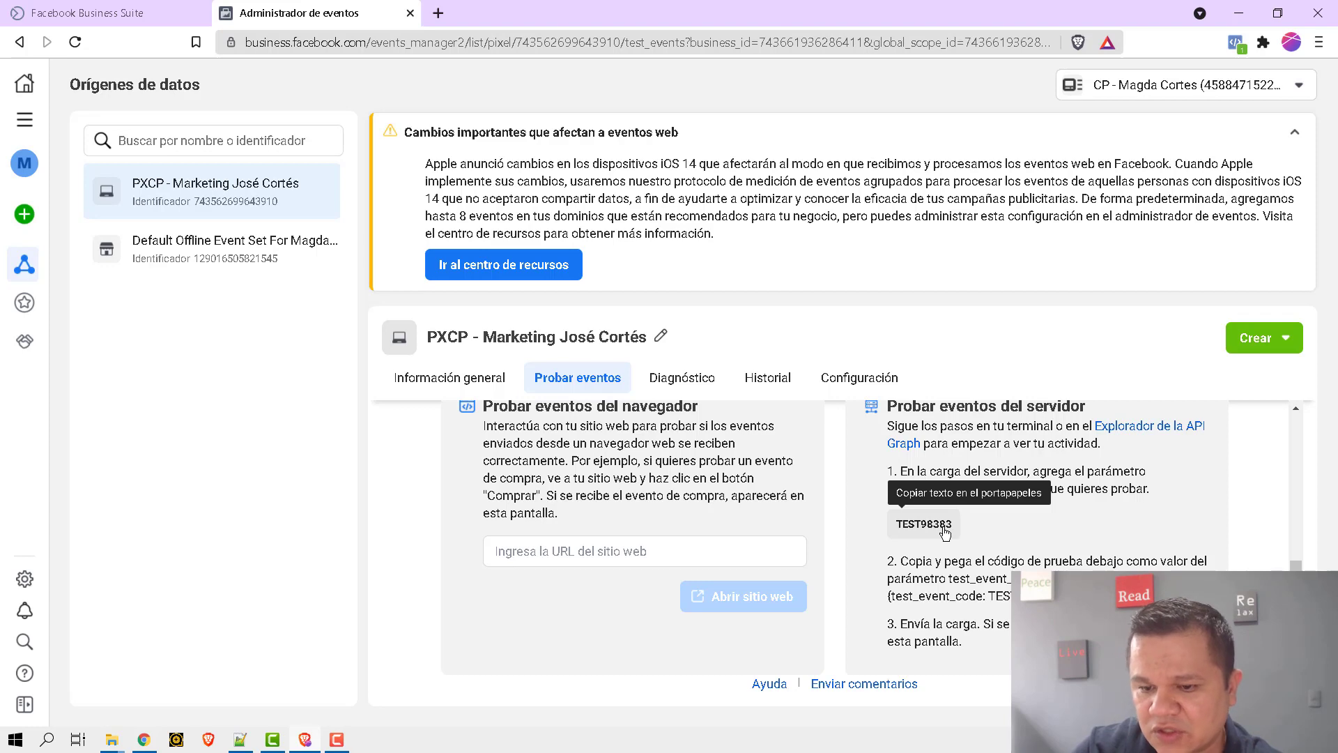
{"action": "key", "text": "alt+Tab"}
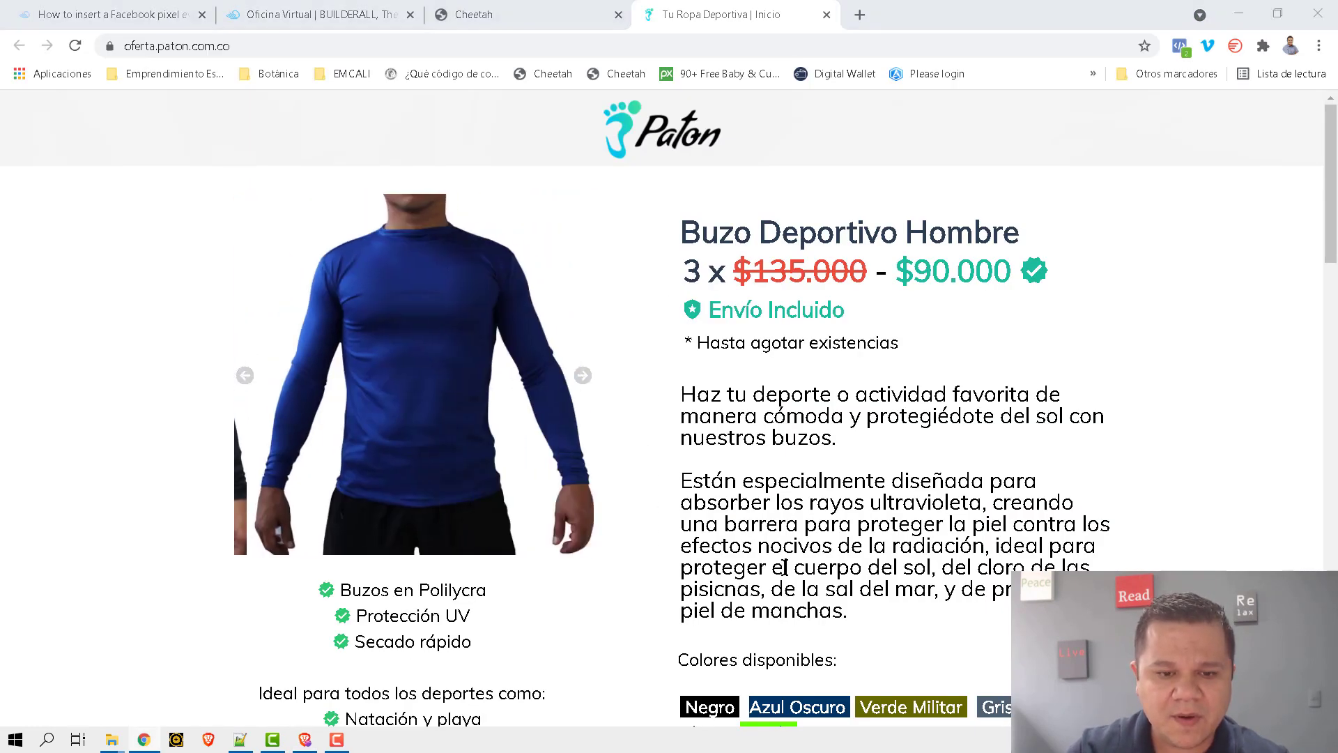
{"action": "key", "text": "alt+Tab"}
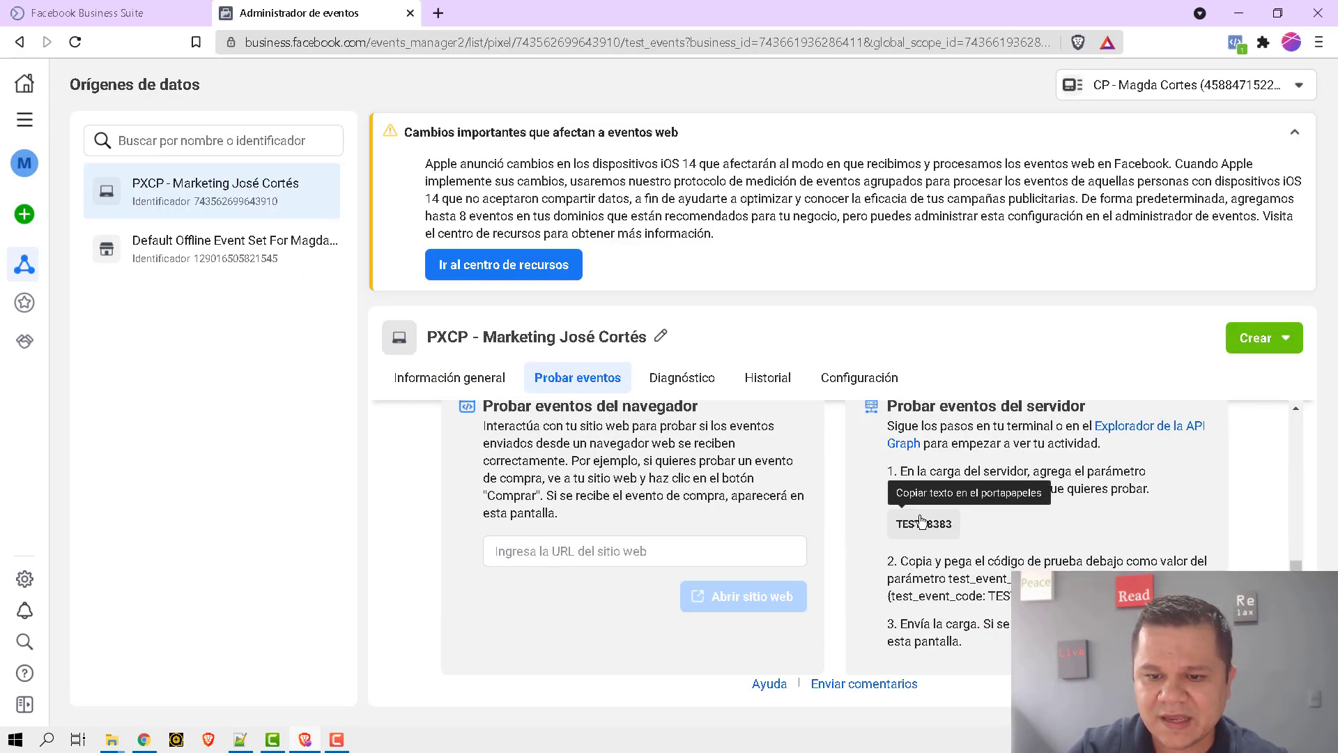
{"action": "key", "text": "alt+Tab"}
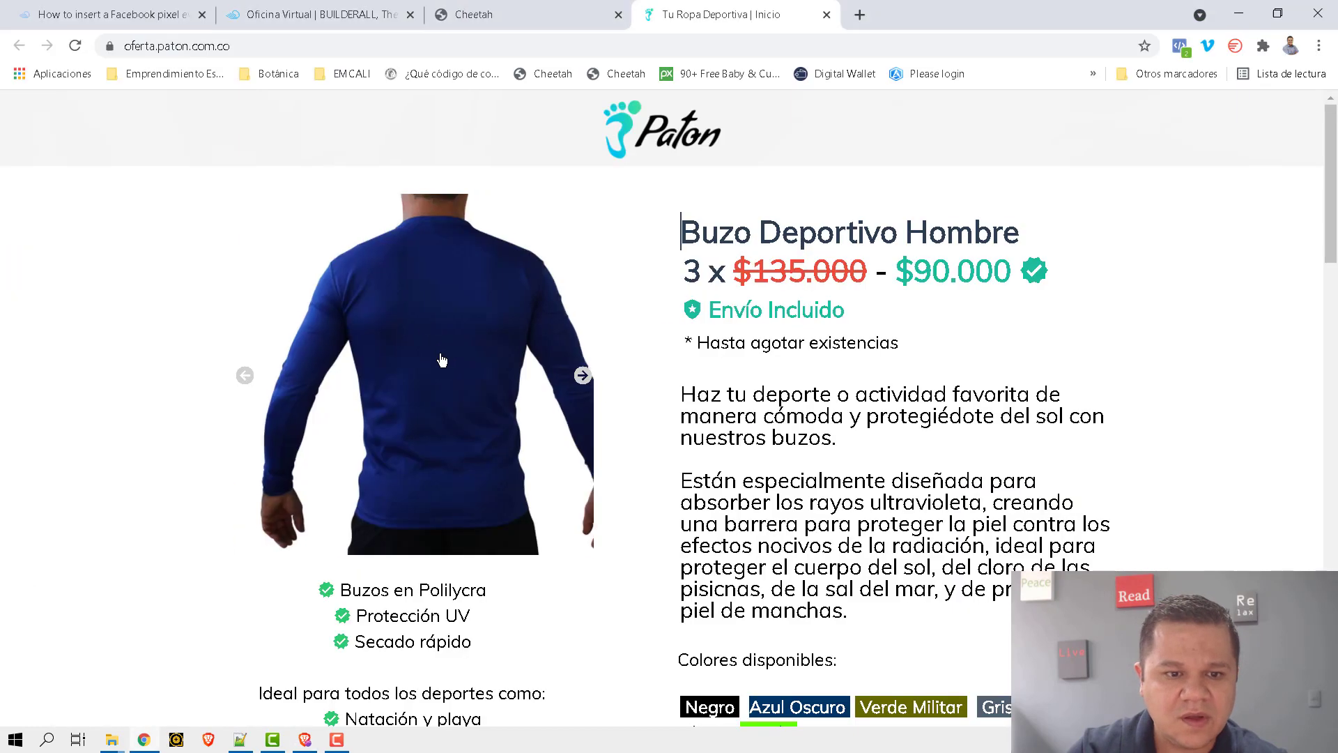
Copy the parameter name test_event_code from the API testing note under Cheetah's pixel configuration.
{"action": "left_click", "coordinate": [462, 19]}
{"action": "scroll", "coordinate": [312, 463], "scroll_direction": "down", "scroll_amount": 15}
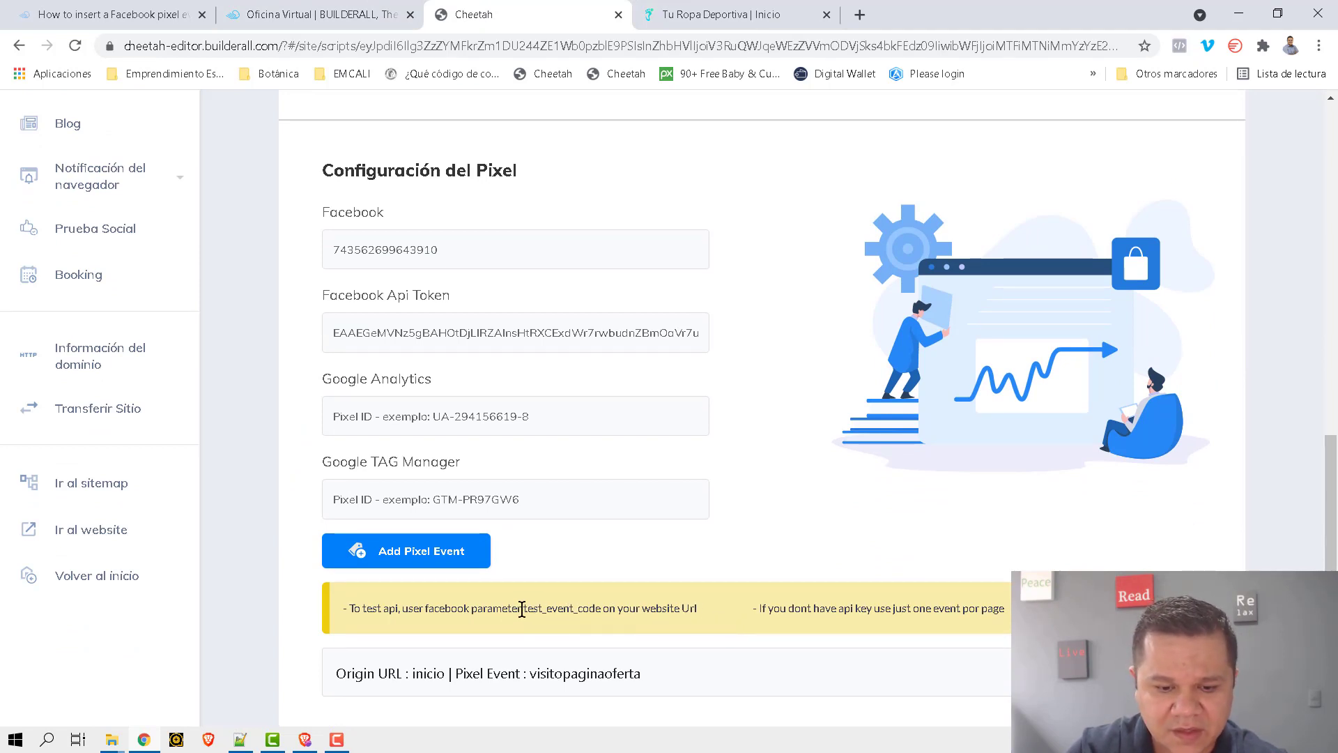
{"action": "left_click_drag", "start_coordinate": [525, 608], "coordinate": [602, 607]}
{"action": "key", "text": "ctrl+c"}
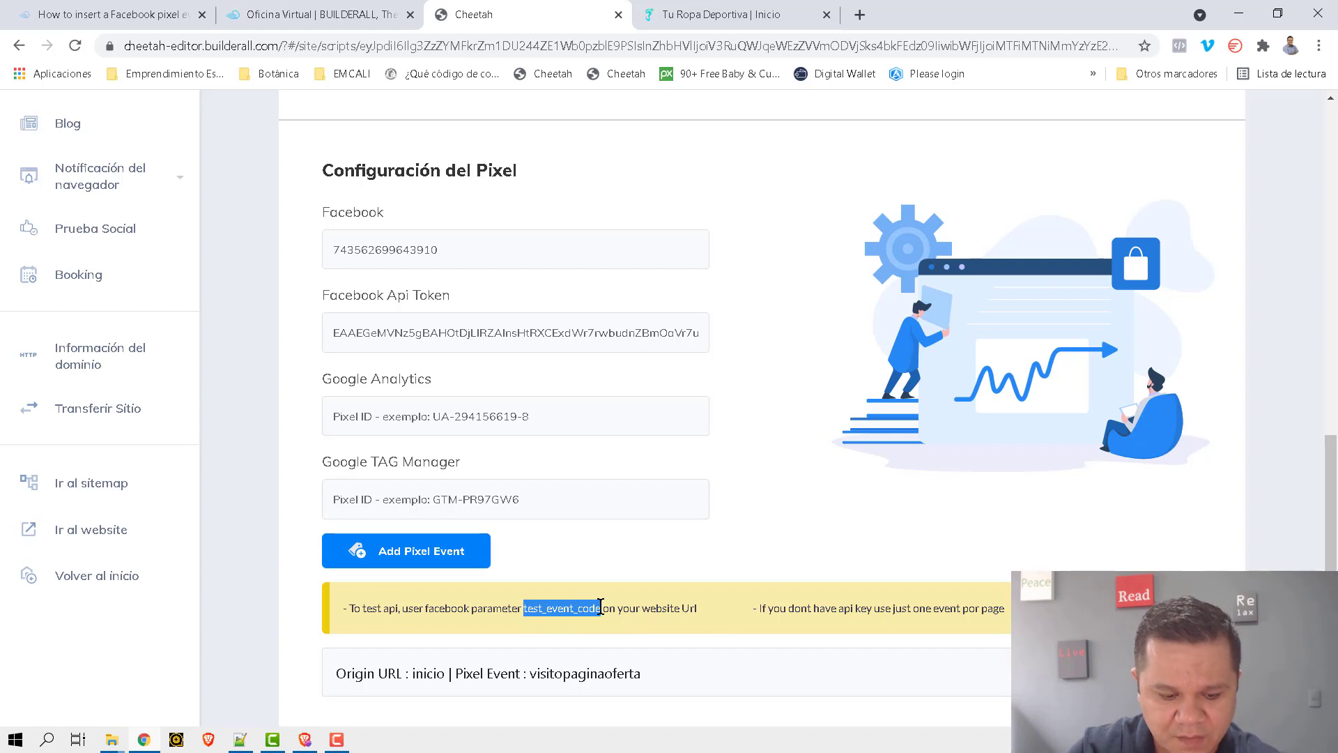
Switch to the published offer page and extend its address to oferta.paton.com.co/inicio?test_event_code= using the copied parameter name.
{"action": "left_click", "coordinate": [718, 14]}
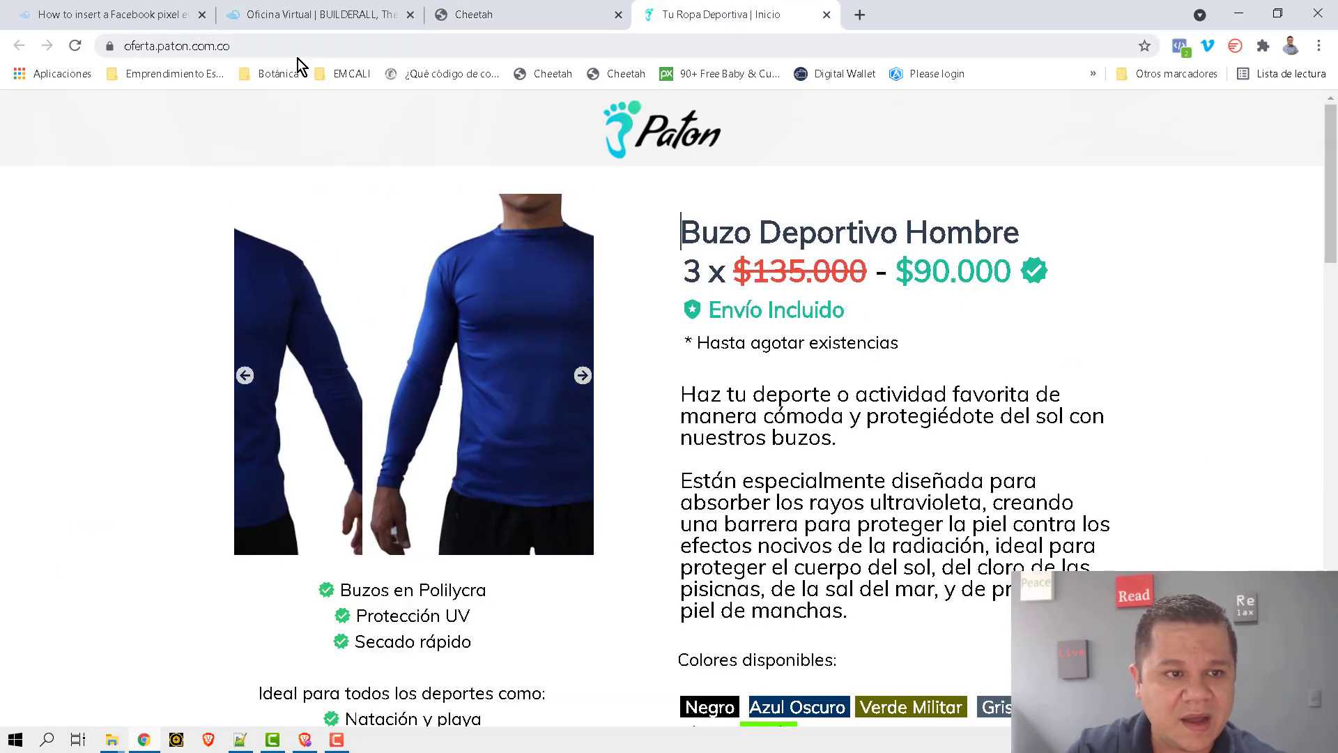
{"action": "left_click", "coordinate": [267, 47]}
{"action": "left_click", "coordinate": [299, 47]}
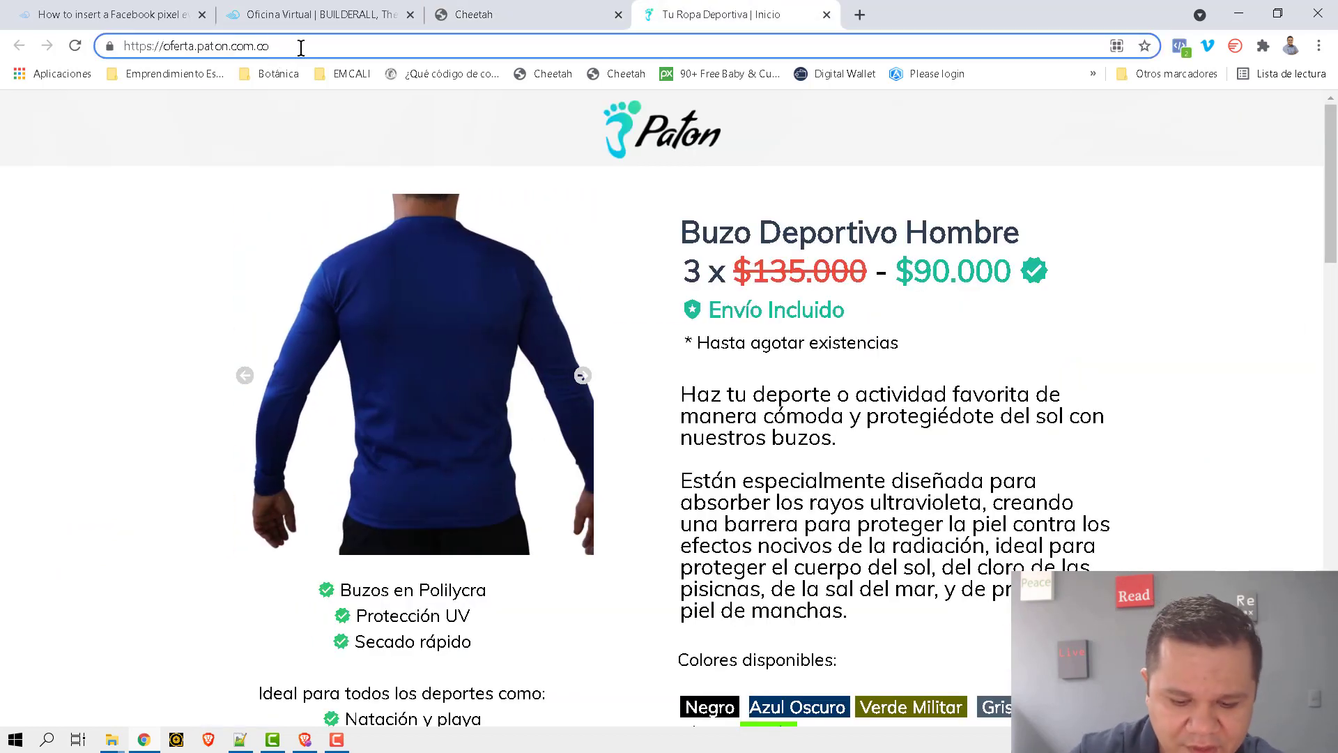
{"action": "type", "text": "/"}
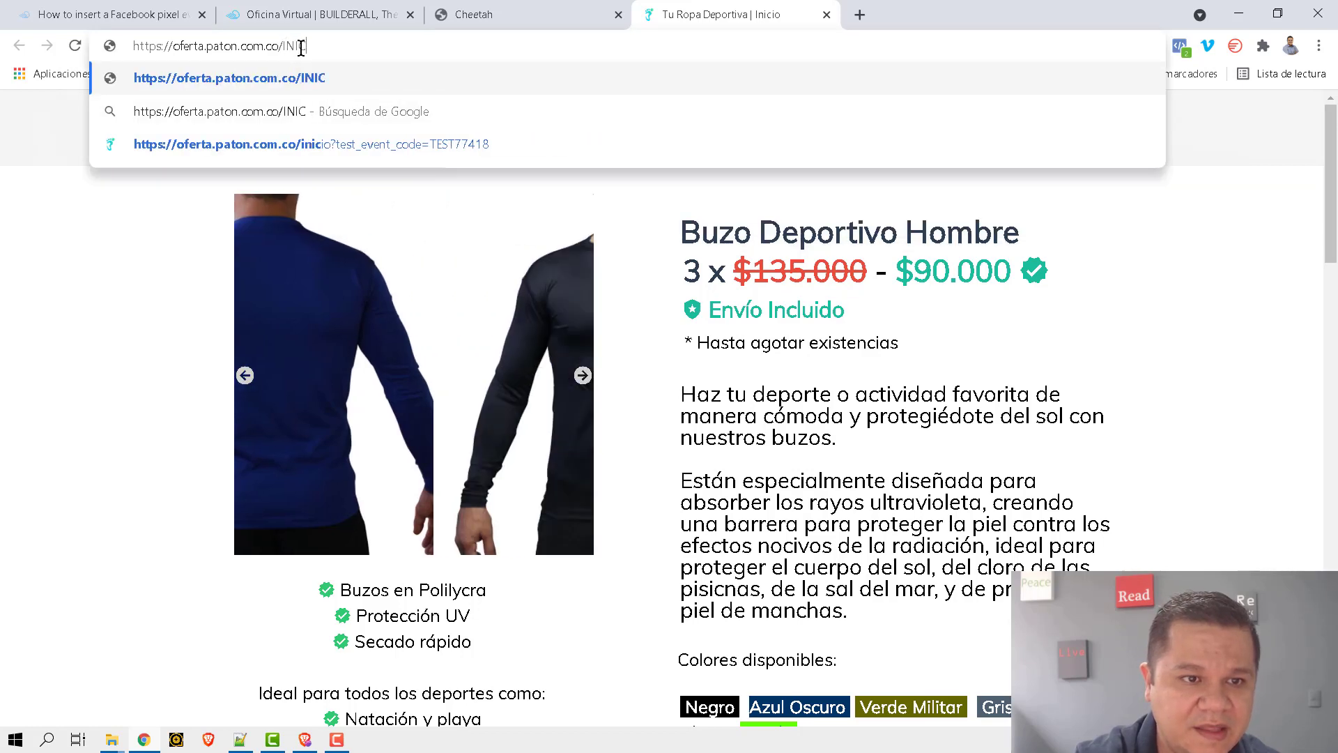
{"action": "type", "text": "inicio?"}
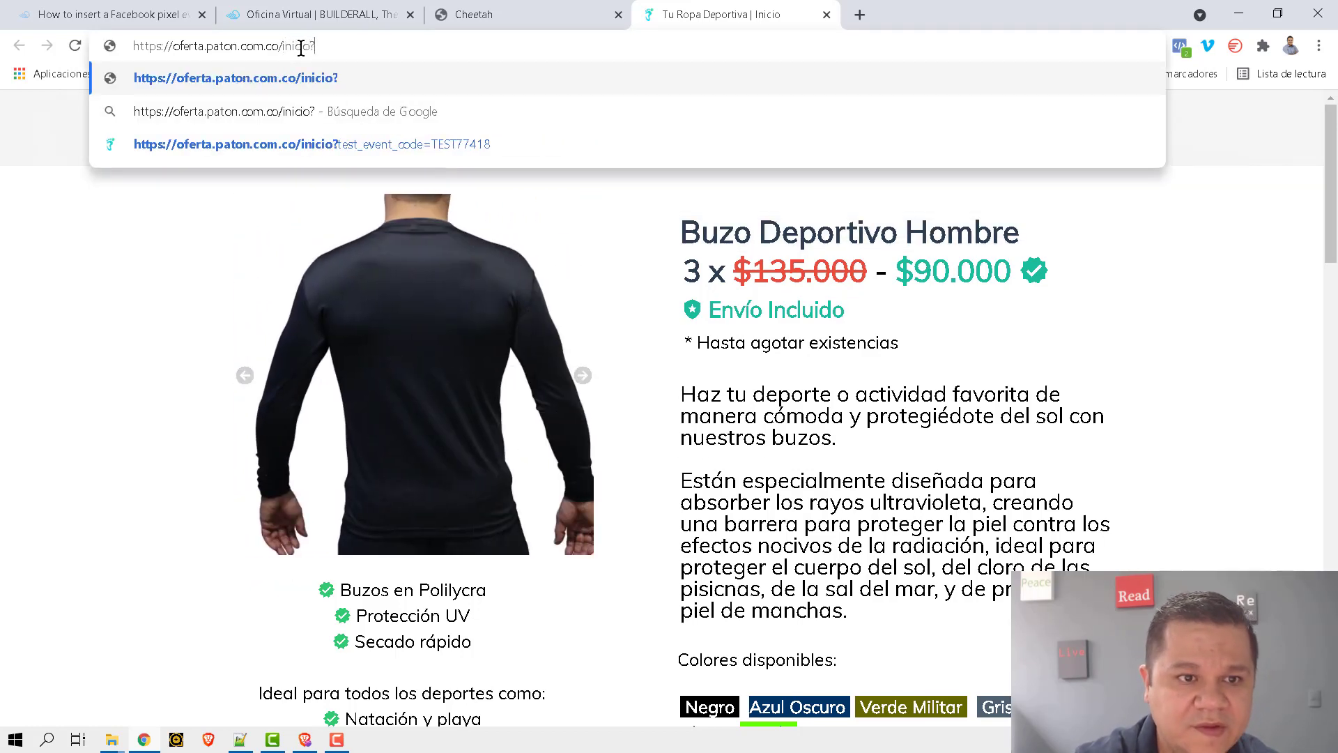
{"action": "key", "text": "ctrl+v"}
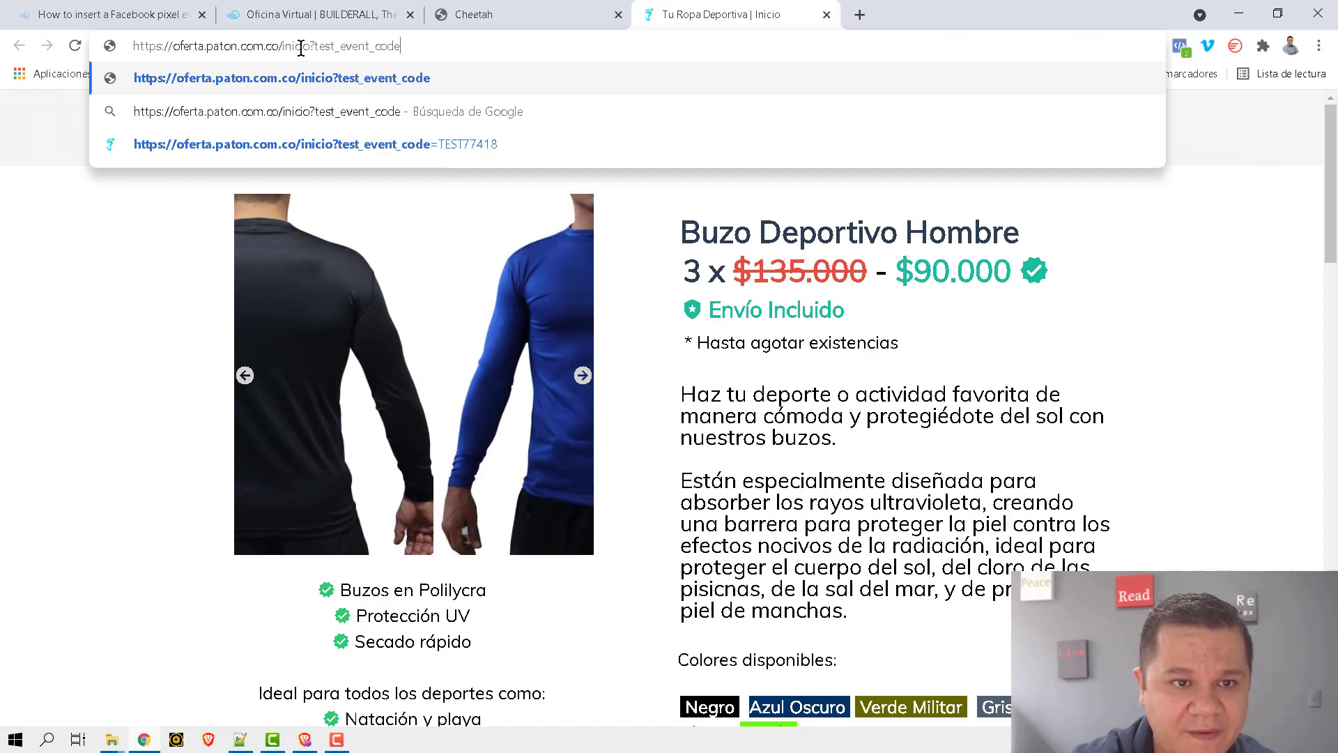
{"action": "type", "text": "="}
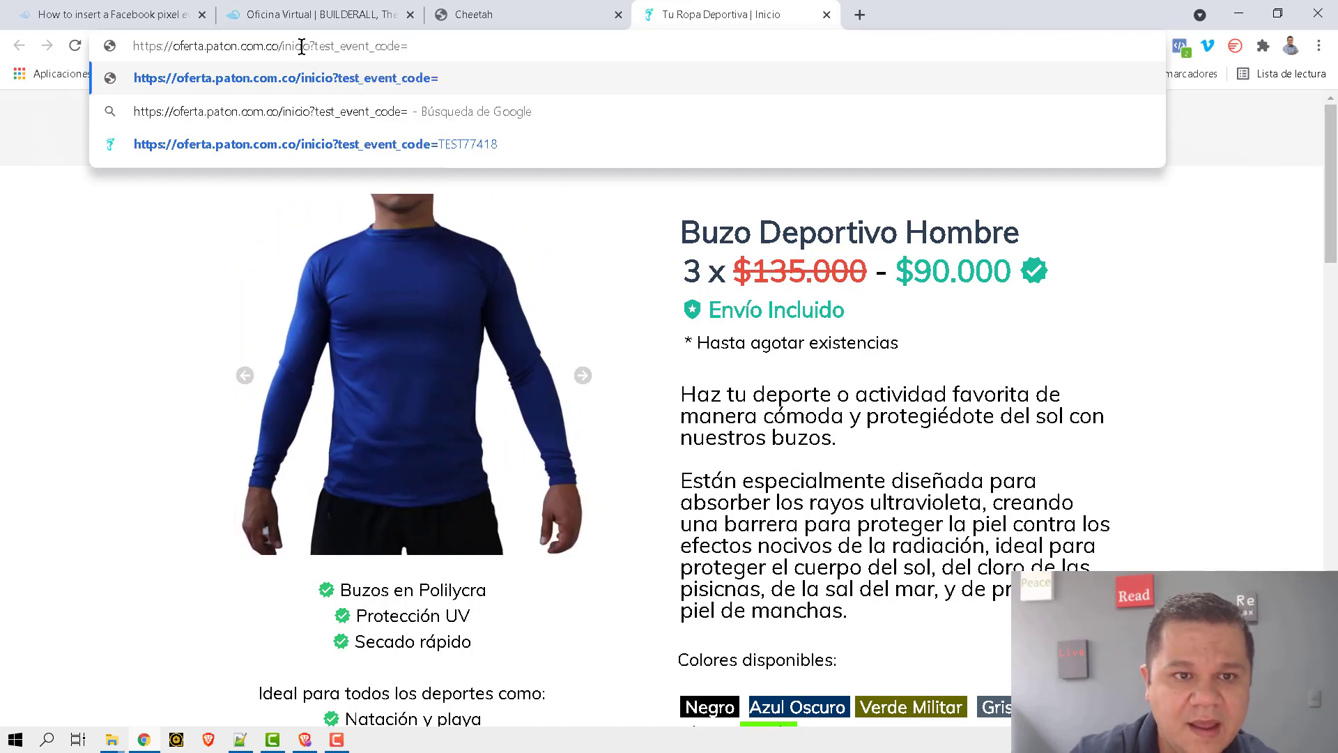
Copy the server test code from Facebook's Events Manager and append TEST98383 as the test_event_code value in the offer page address.
{"action": "left_click", "coordinate": [305, 739]}
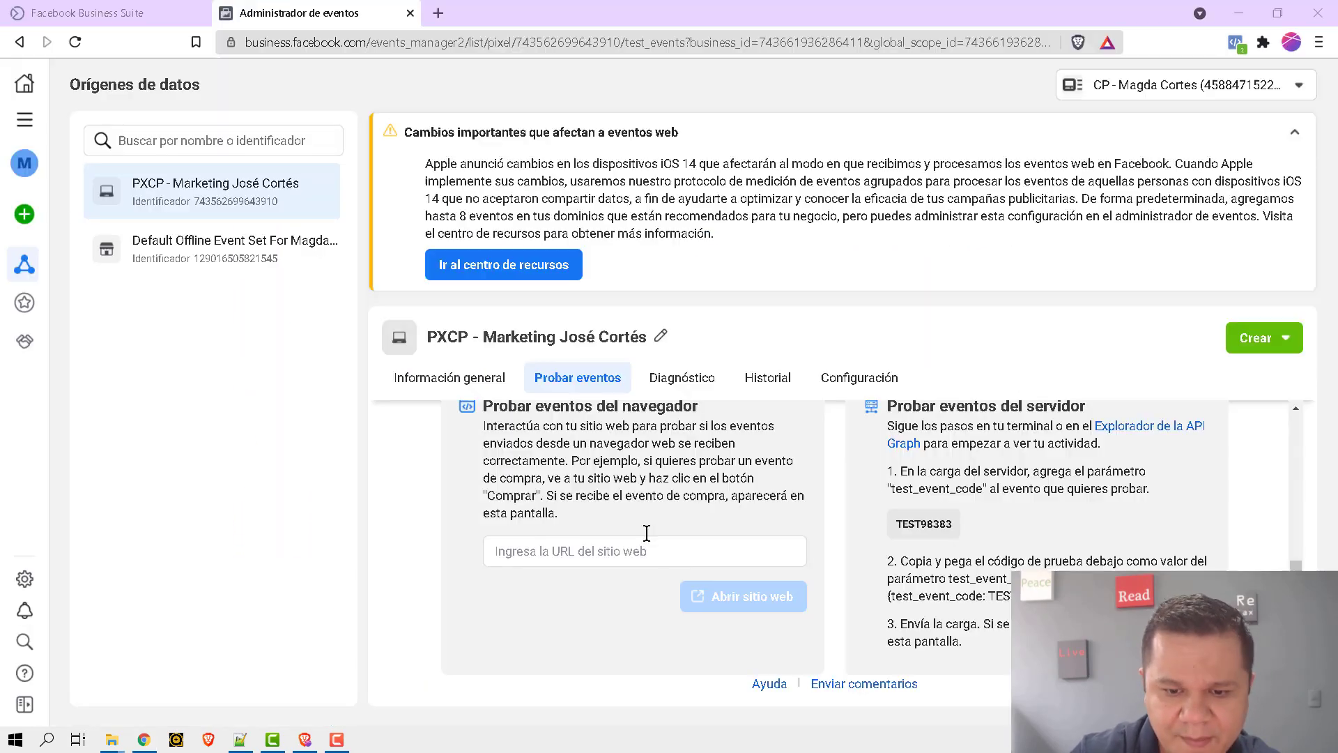
{"action": "left_click", "coordinate": [929, 532]}
{"action": "key", "text": "alt+Tab"}
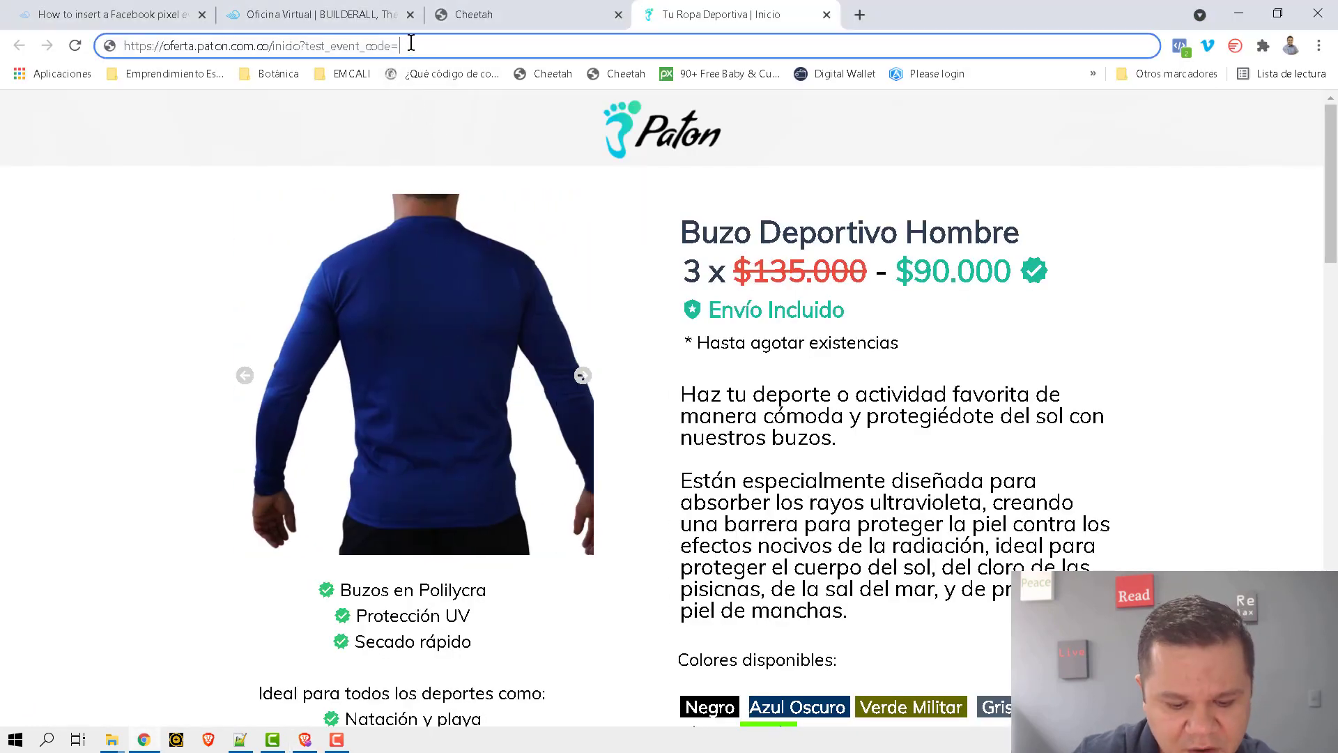
{"action": "type", "text": "TEST98383"}
Load the offer page with the completed test_event_code address and return to the event testing section in Facebook's Events Manager.
{"action": "left_click_drag", "start_coordinate": [311, 46], "coordinate": [332, 46]}
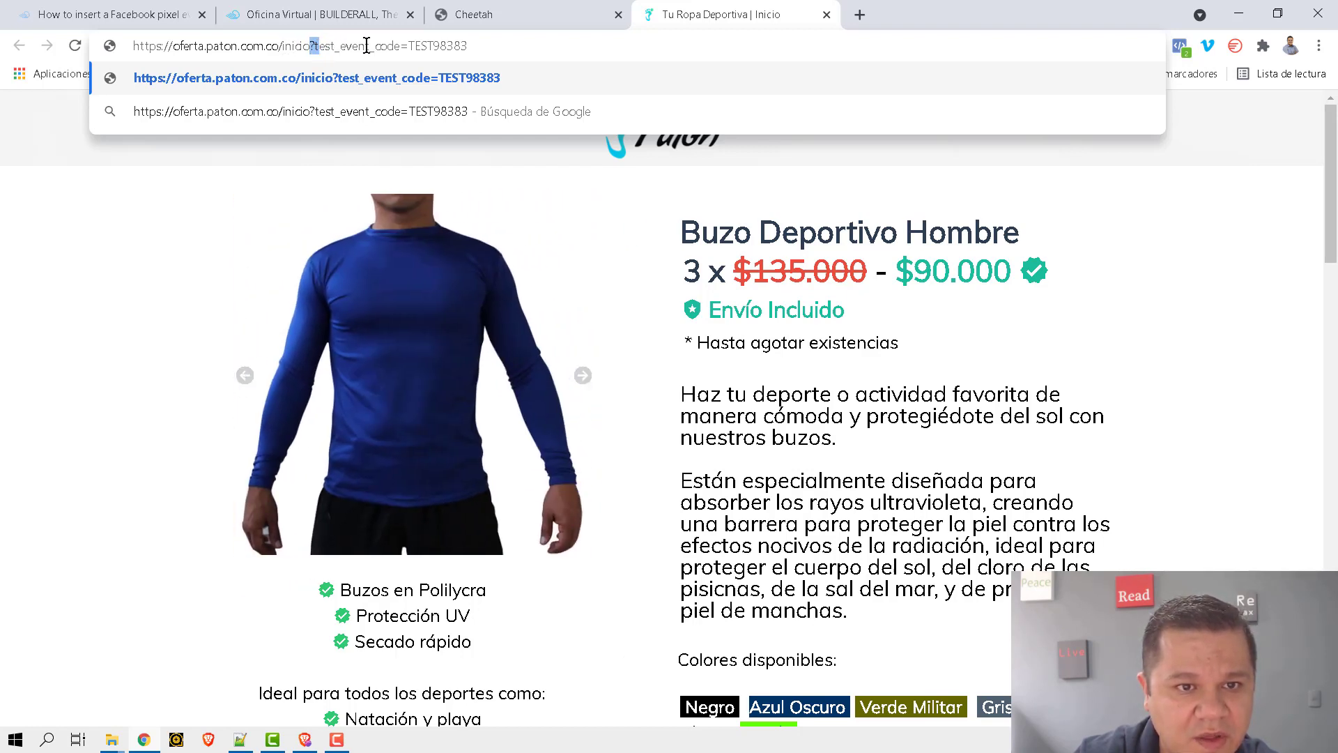
{"action": "left_click", "coordinate": [504, 51]}
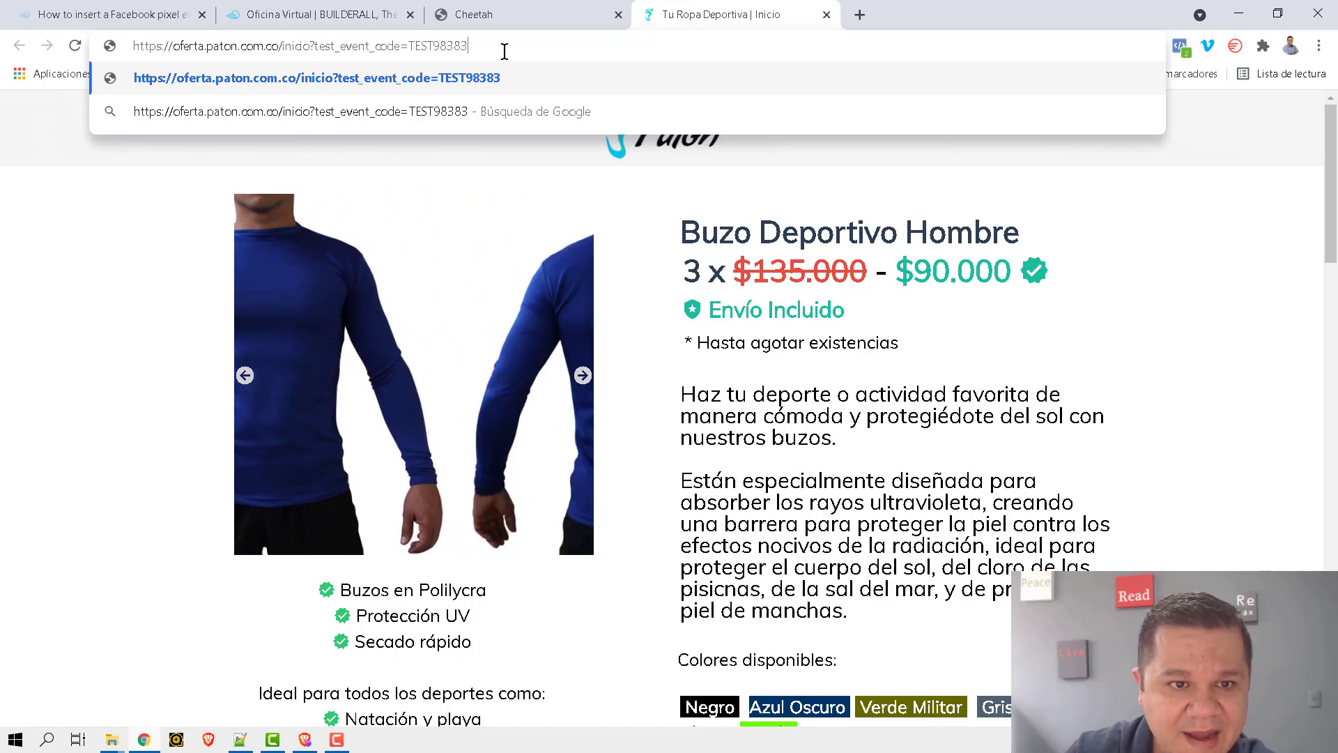
{"action": "triple_click", "coordinate": [488, 50]}
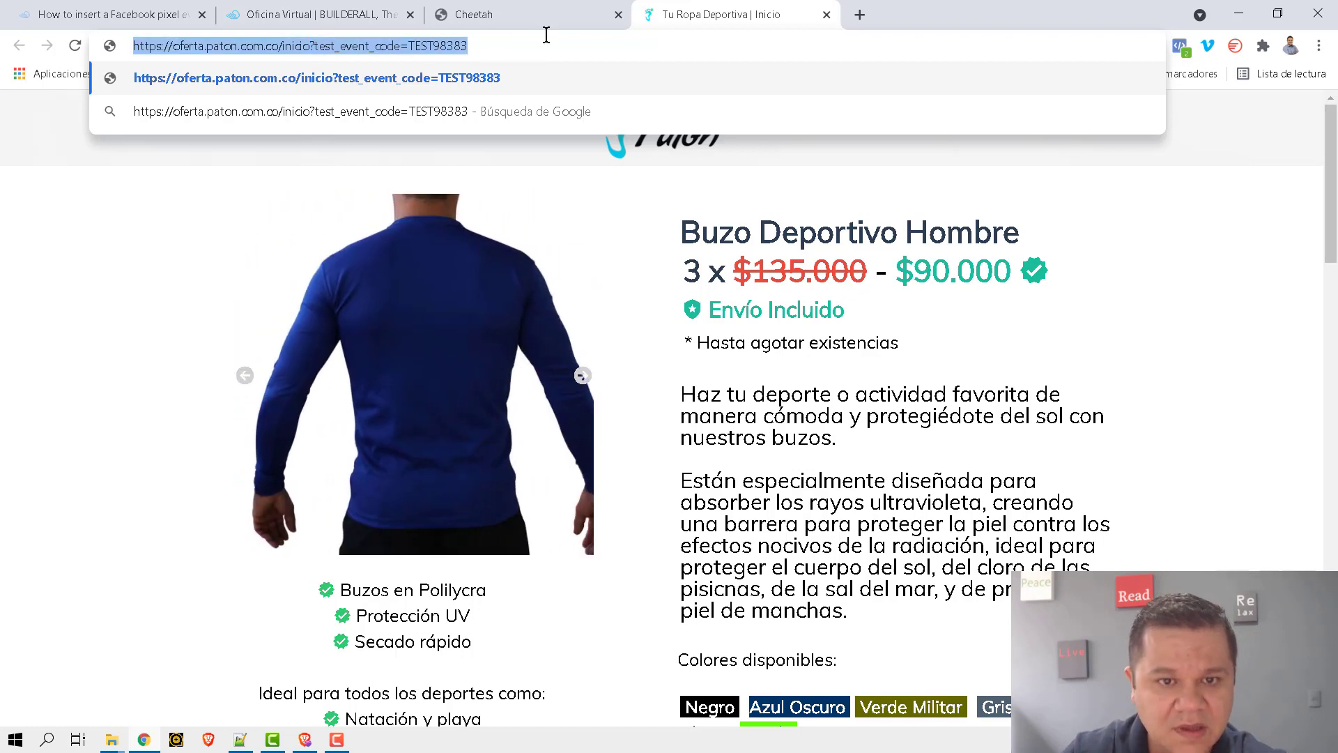
{"action": "key", "text": "Return"}
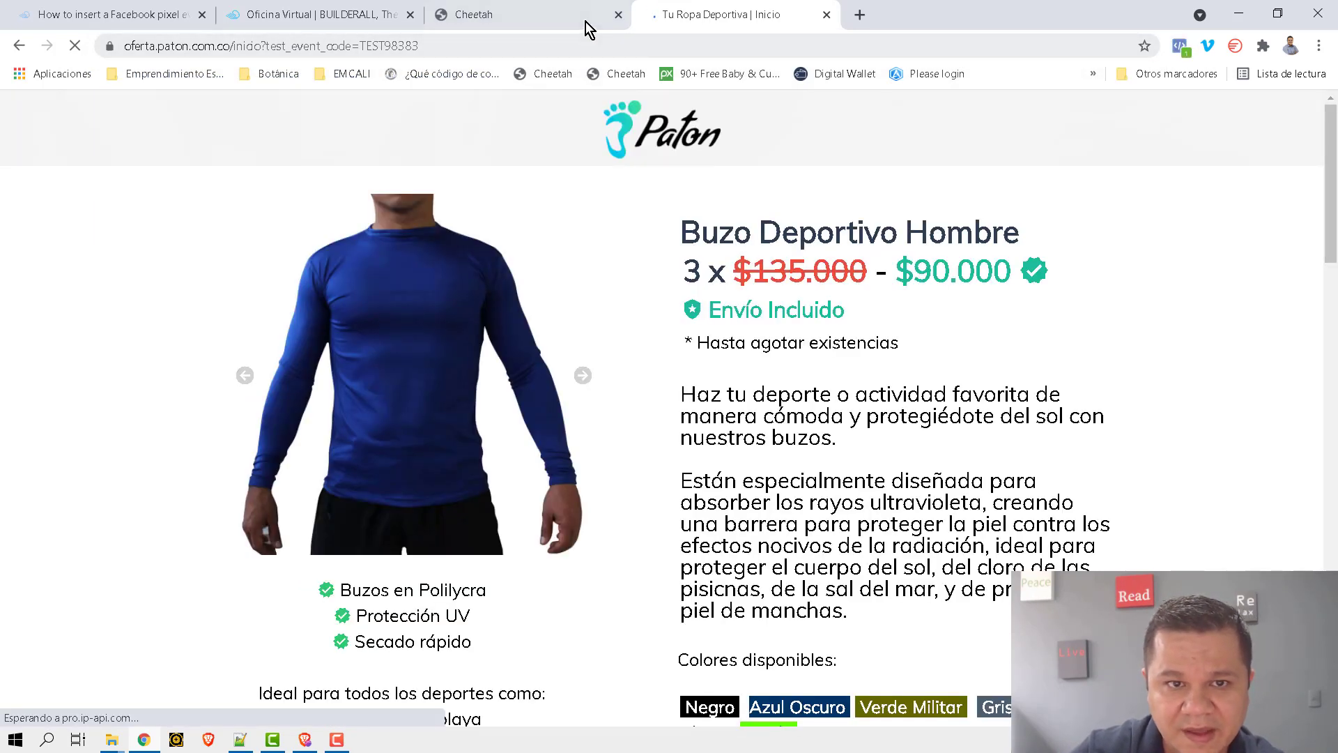
{"action": "key", "text": "alt+Tab"}
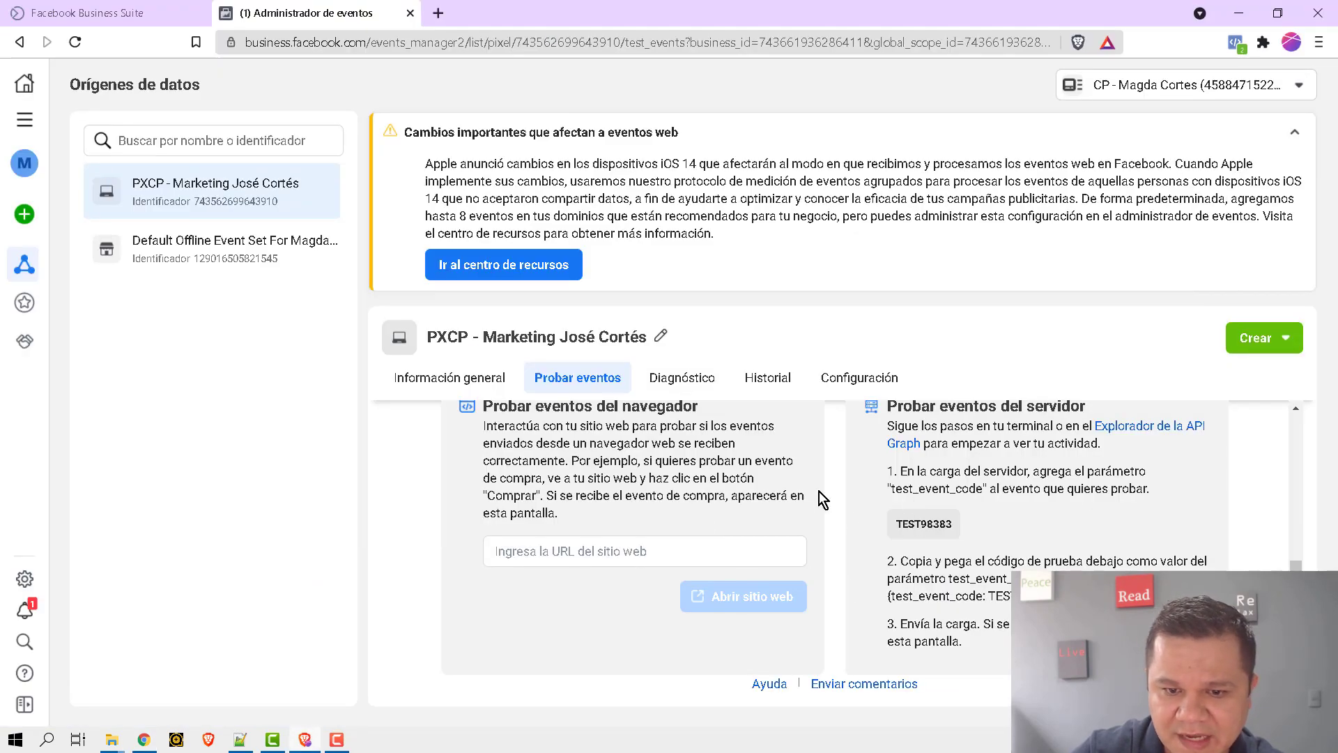